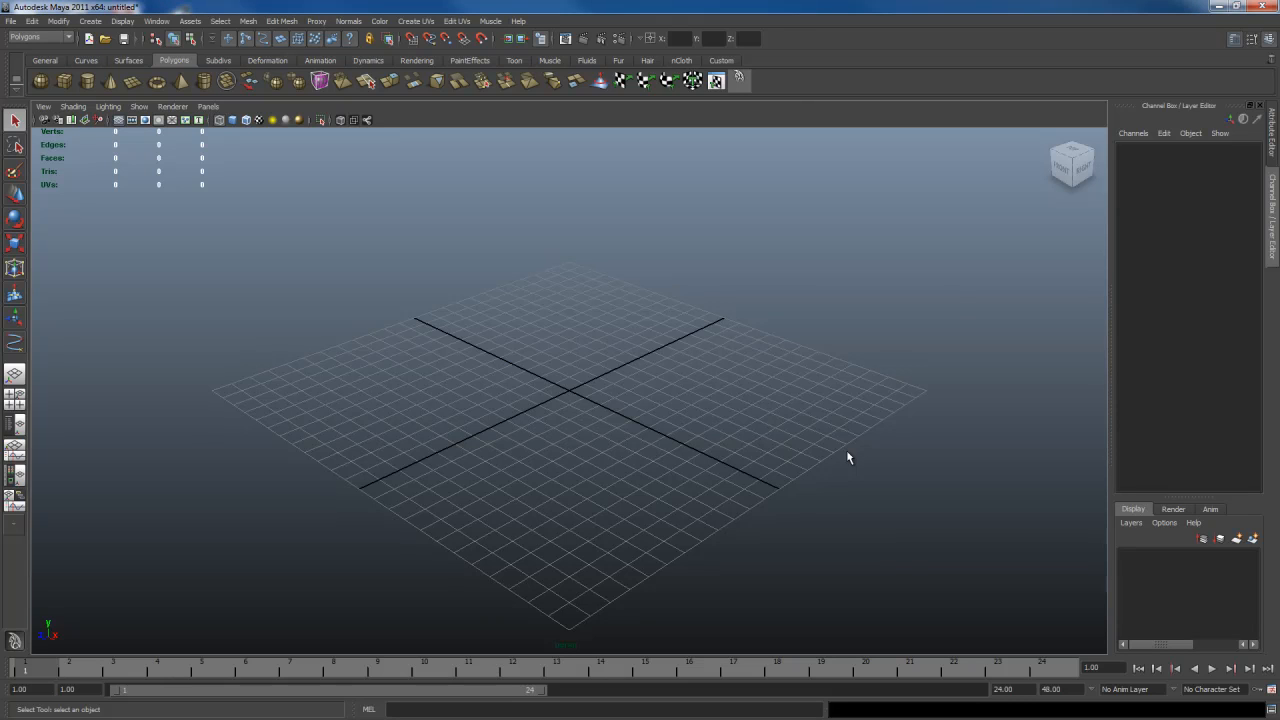
Open the scene file "Example - Cables.mb"
{"action": "key", "text": "ctrl+o"}
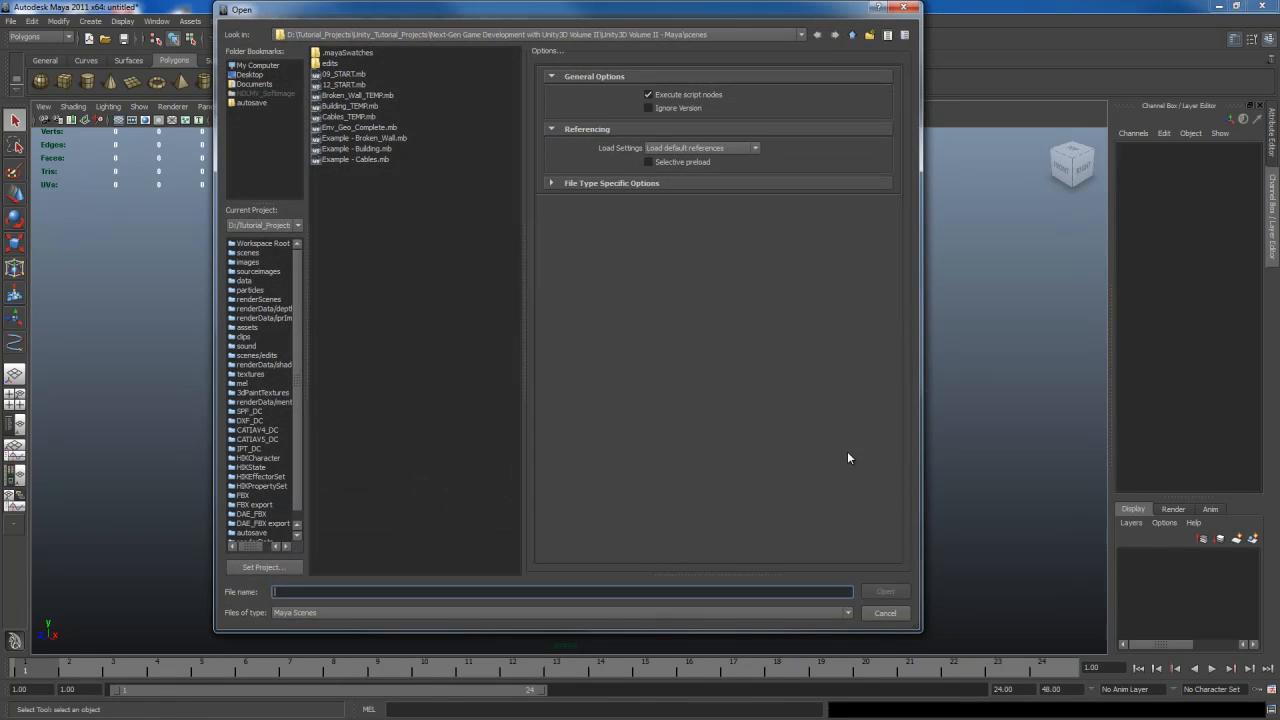
{"action": "double_click", "coordinate": [367, 159]}
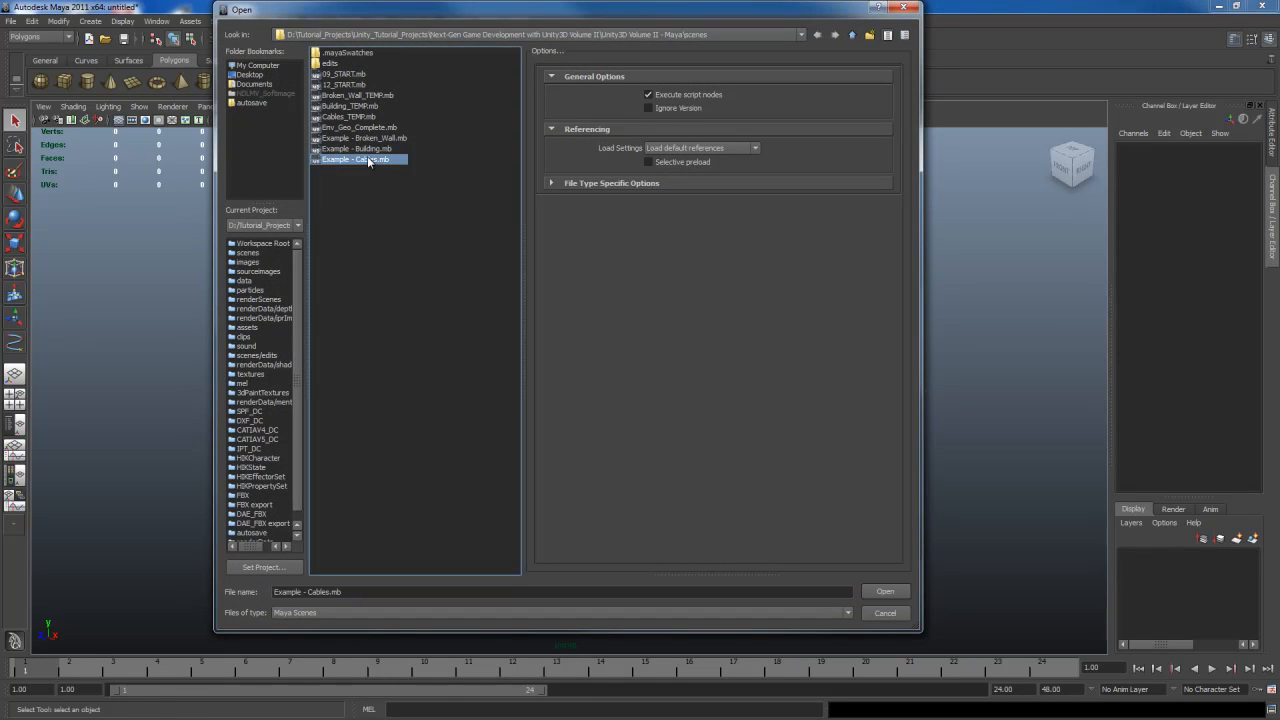
{"action": "left_click", "coordinate": [650, 367]}
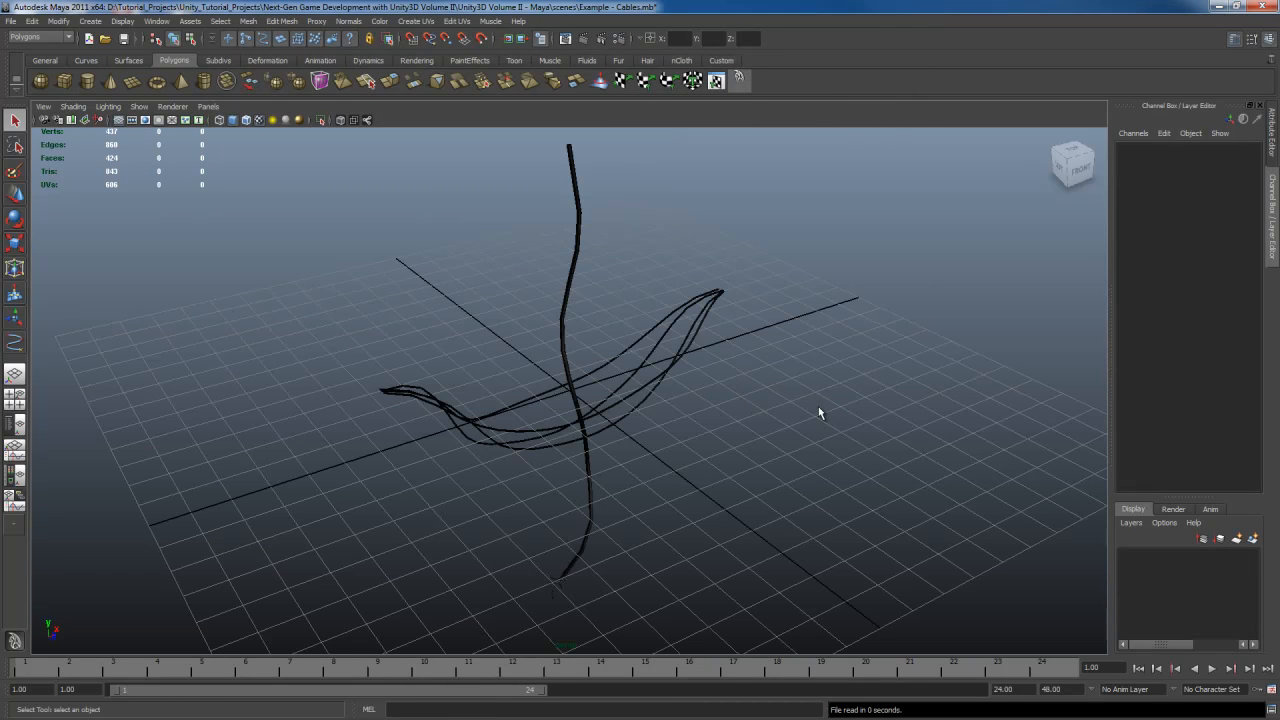
Select the hanging cables example object and delete it from the scene
{"action": "left_click_drag", "start_coordinate": [686, 466], "coordinate": [680, 386], "text": "alt"}
{"action": "left_click", "coordinate": [574, 295]}
{"action": "left_click", "coordinate": [672, 400]}
{"action": "key", "text": "f"}
{"action": "left_click_drag", "start_coordinate": [778, 389], "coordinate": [784, 389], "text": "alt"}
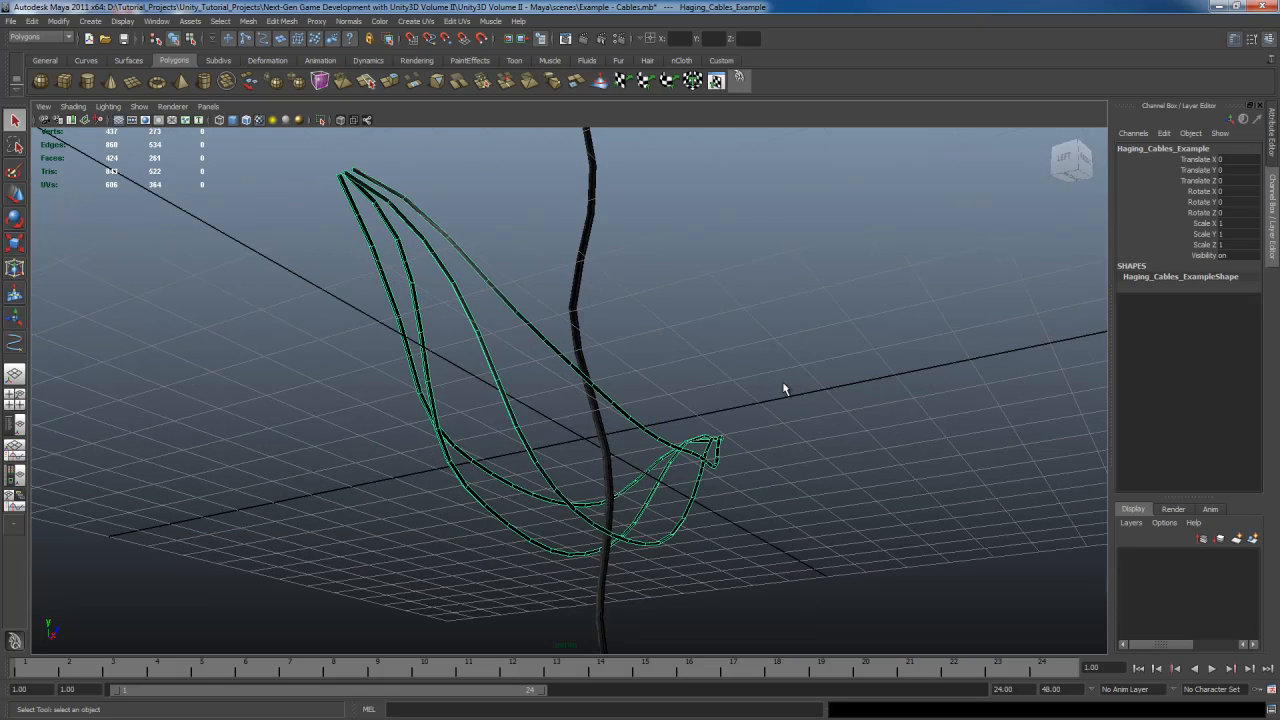
{"action": "left_click_drag", "start_coordinate": [782, 381], "coordinate": [779, 448], "text": "alt"}
{"action": "key", "text": "Delete"}
Inspect the broken cable example and its frayed end up close
{"action": "left_click", "coordinate": [588, 350]}
{"action": "middle_click_drag", "start_coordinate": [710, 465], "coordinate": [706, 286], "text": "alt"}
{"action": "left_click_drag", "start_coordinate": [706, 286], "coordinate": [690, 366], "text": "alt"}
{"action": "scroll", "coordinate": [690, 366], "scroll_direction": "up", "scroll_amount": 3}
{"action": "scroll", "coordinate": [689, 364], "scroll_direction": "up", "scroll_amount": 3}
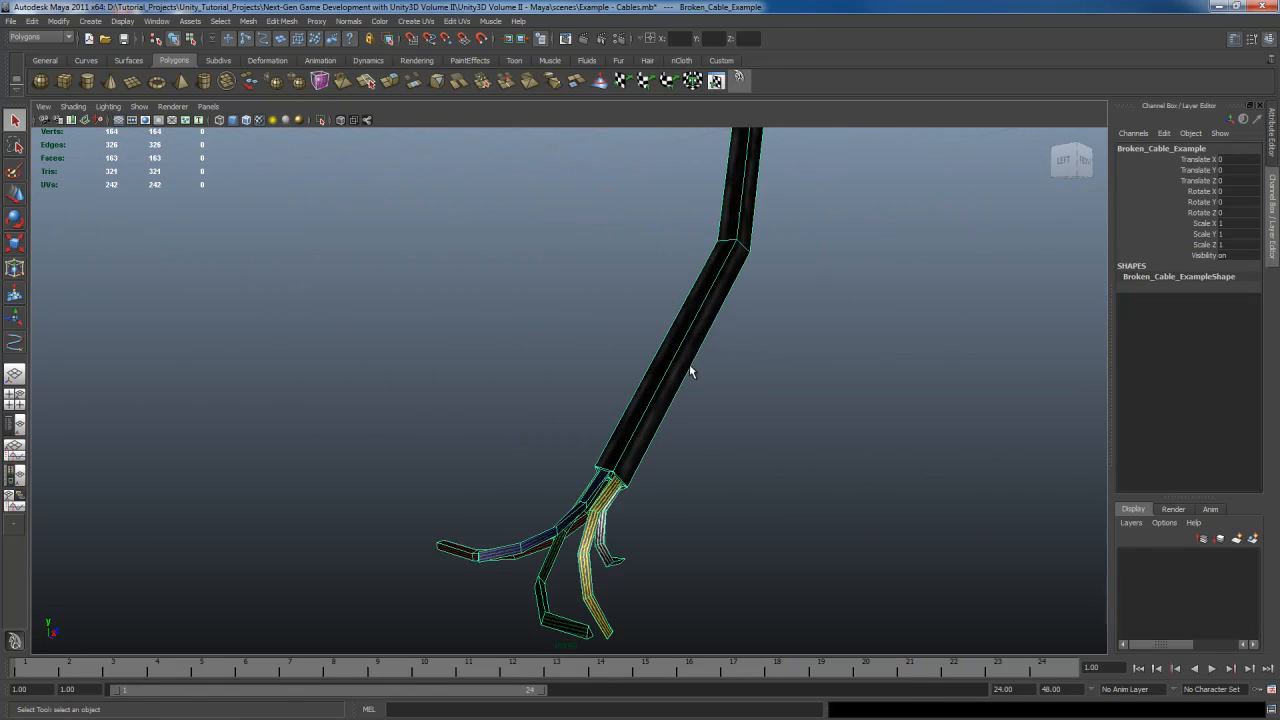
{"action": "left_click_drag", "start_coordinate": [686, 480], "coordinate": [710, 413], "text": "alt"}
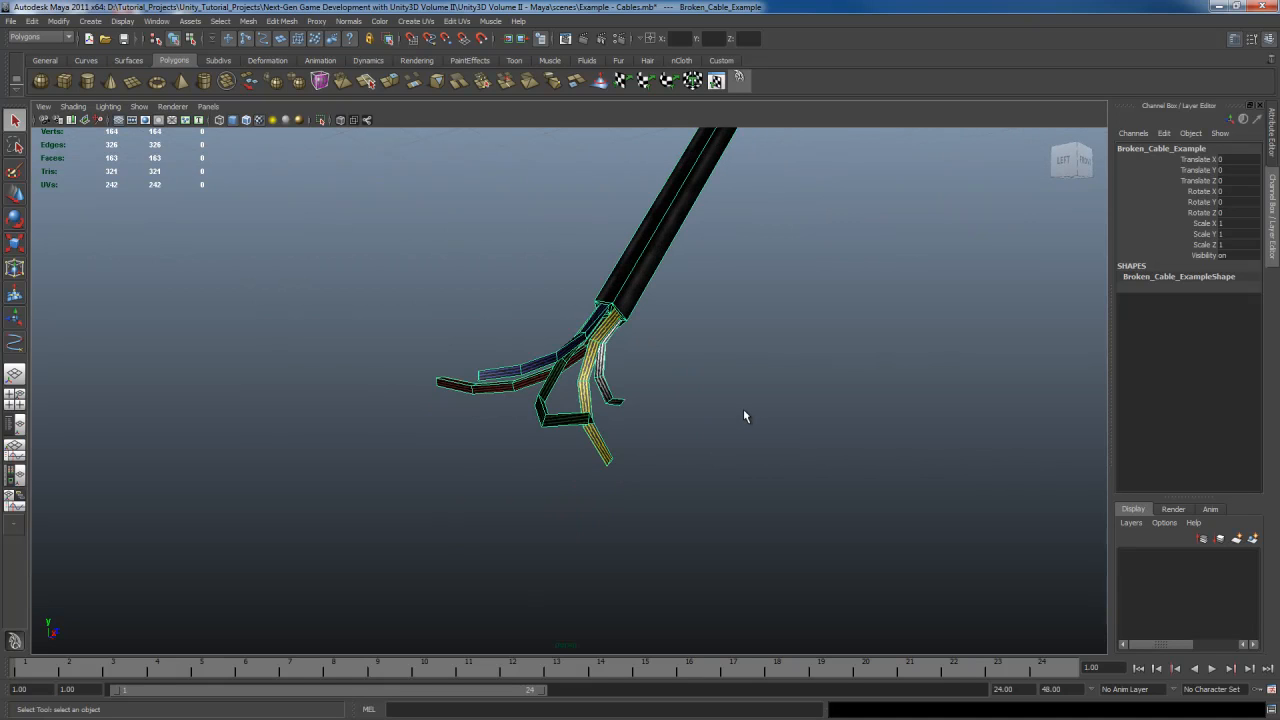
{"action": "key", "text": "f"}
{"action": "left_click", "coordinate": [827, 441]}
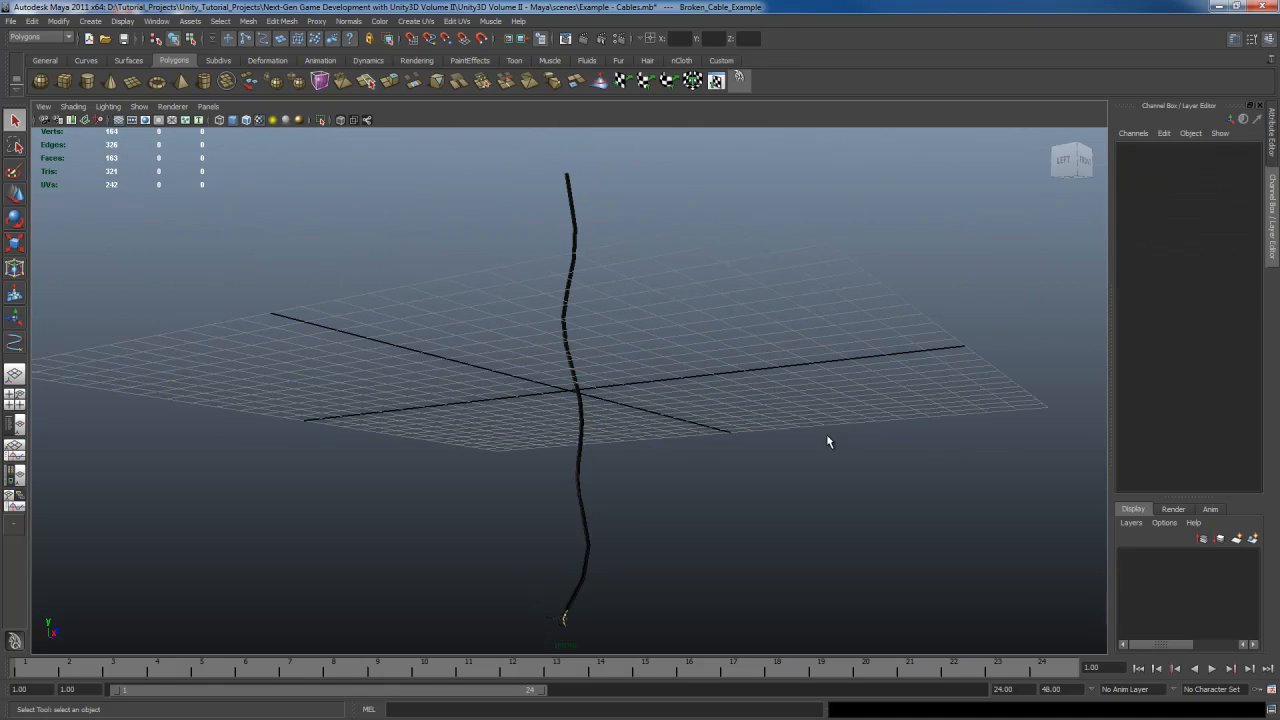
In the front view, draw an EP curve tracing the broken cable from top to bottom
{"action": "key", "text": "space"}
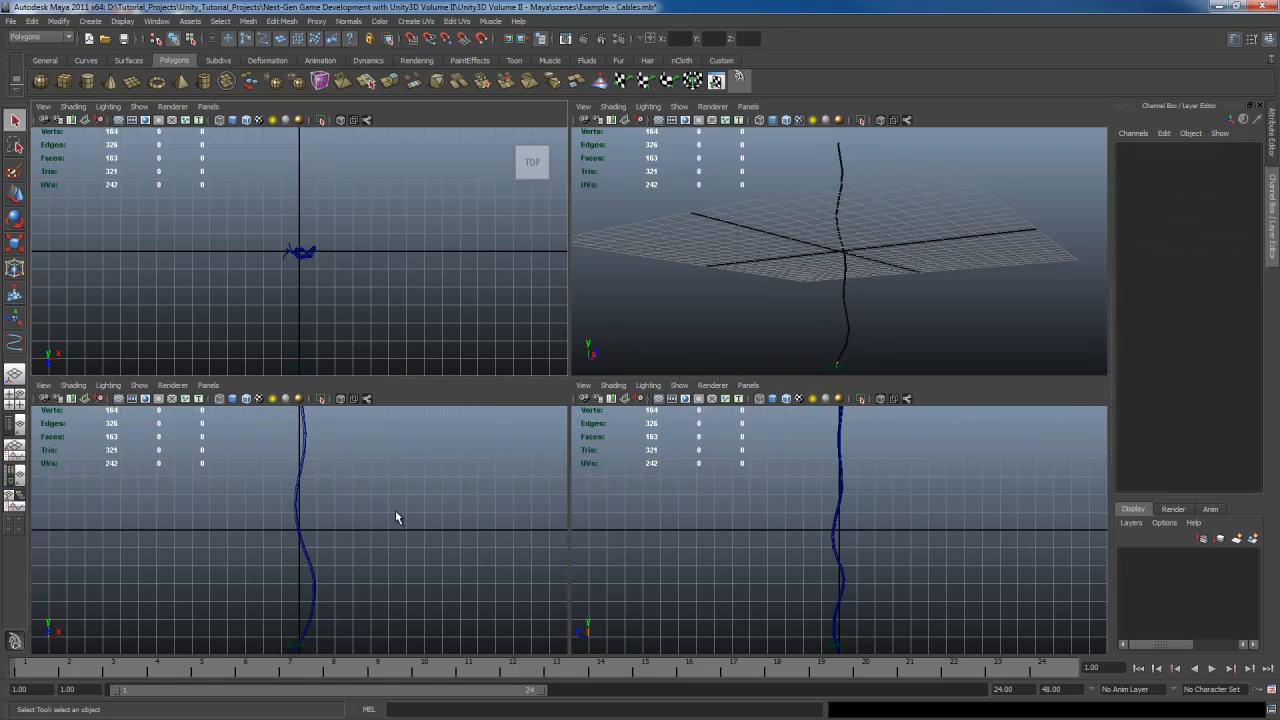
{"action": "key", "text": "space"}
{"action": "scroll", "coordinate": [697, 515], "scroll_direction": "down", "scroll_amount": 1}
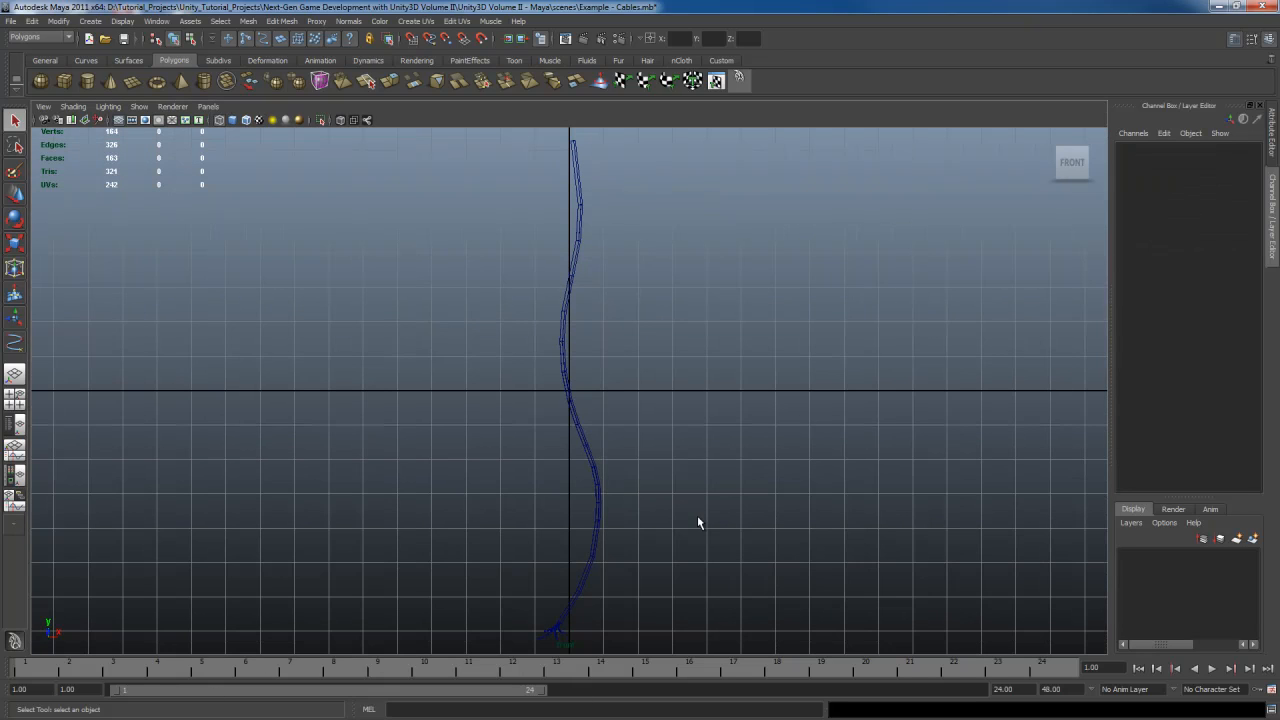
{"action": "left_click", "coordinate": [90, 21]}
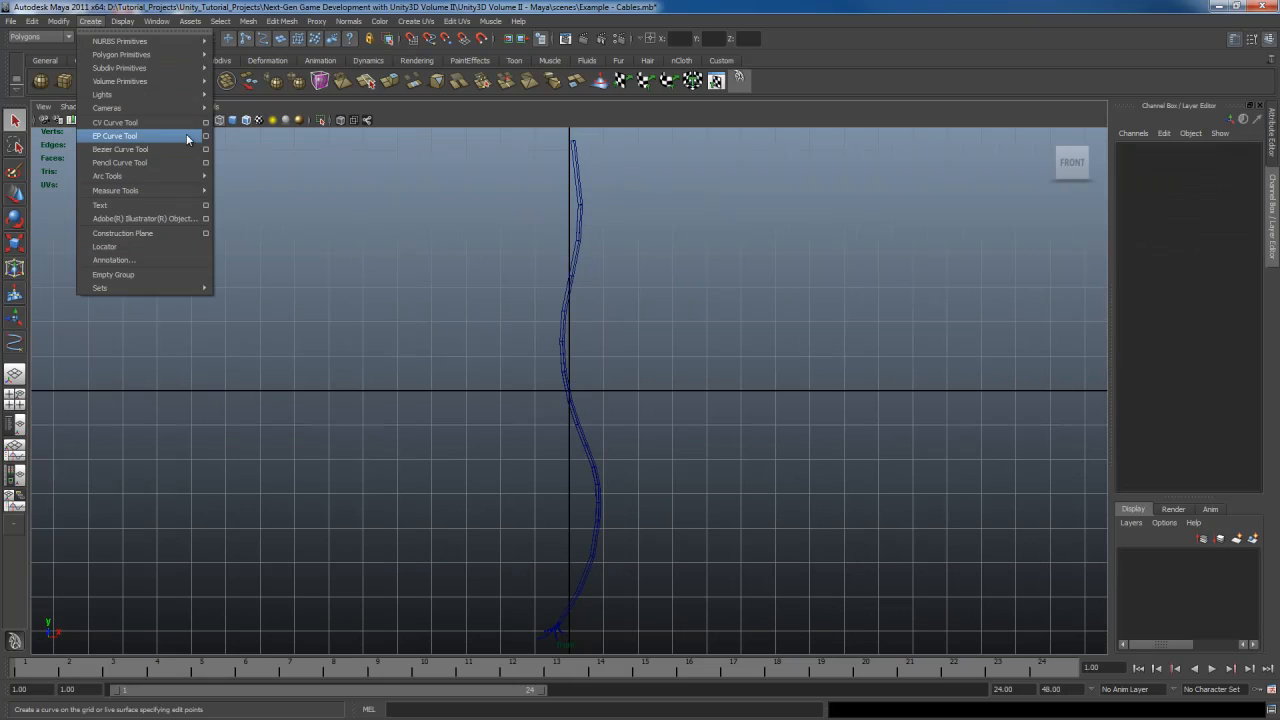
{"action": "left_click", "coordinate": [148, 134]}
{"action": "left_click", "coordinate": [572, 142]}
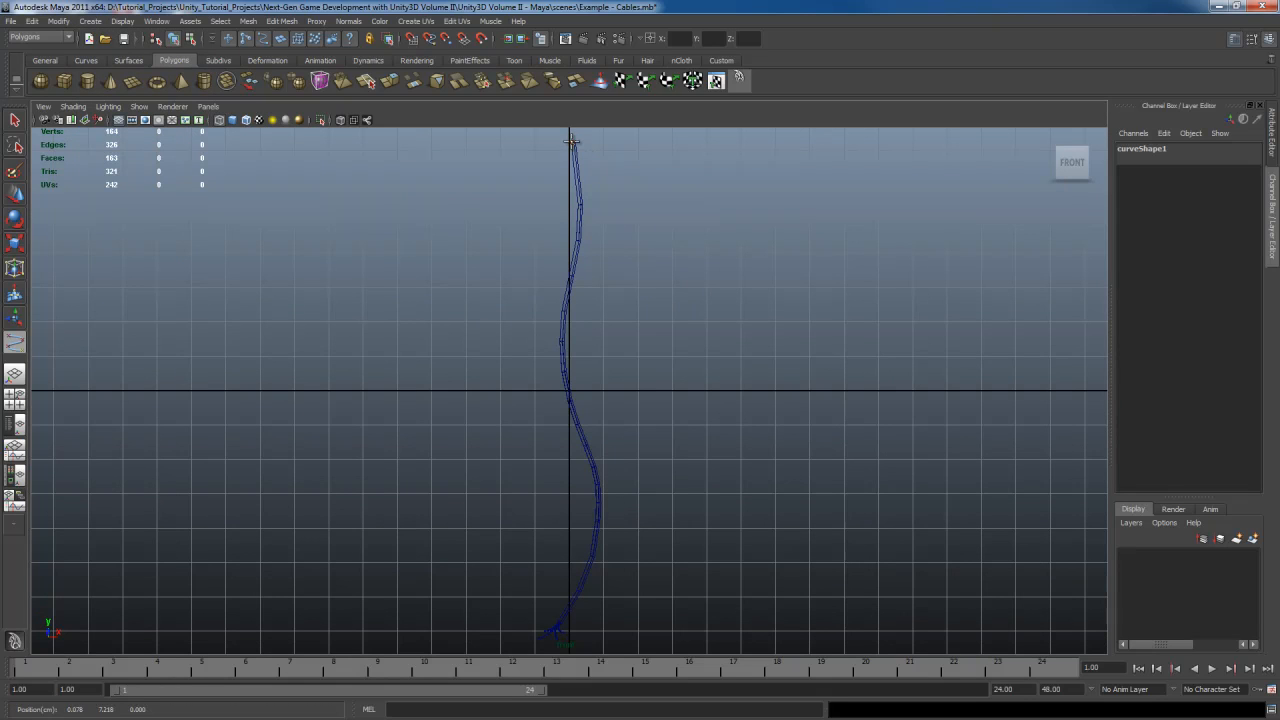
{"action": "left_click", "coordinate": [578, 238]}
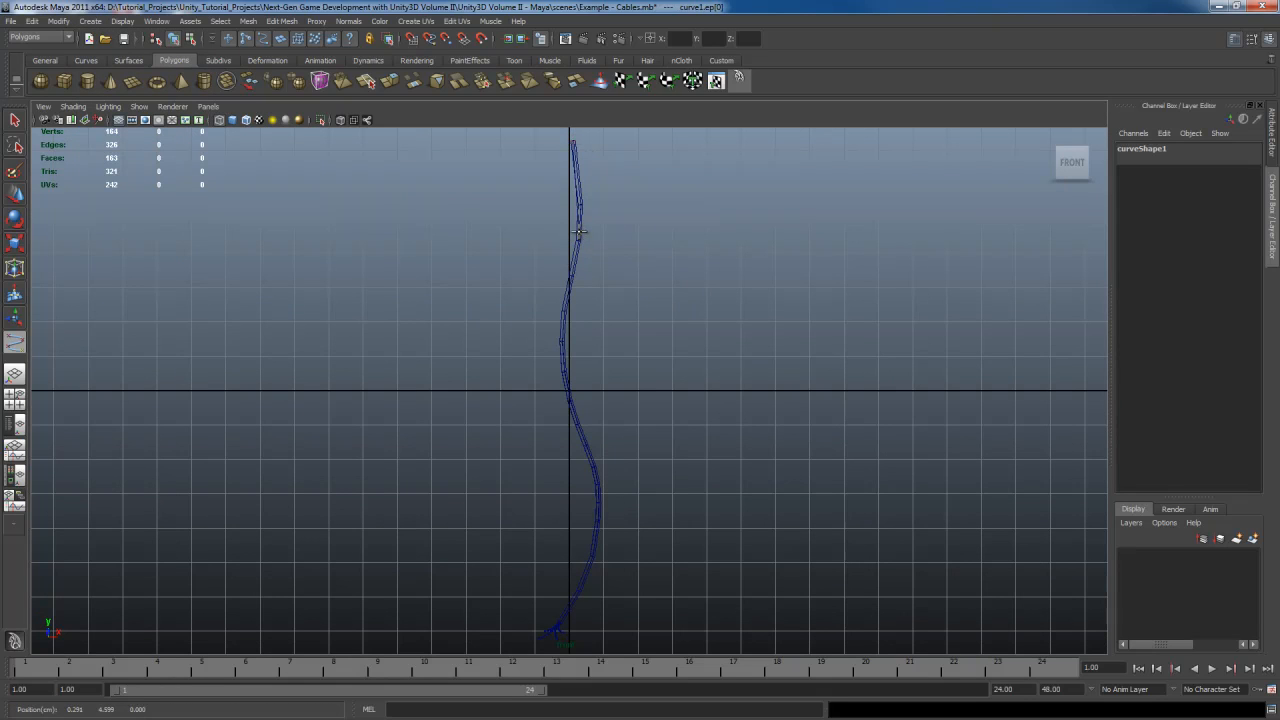
{"action": "left_click", "coordinate": [564, 358]}
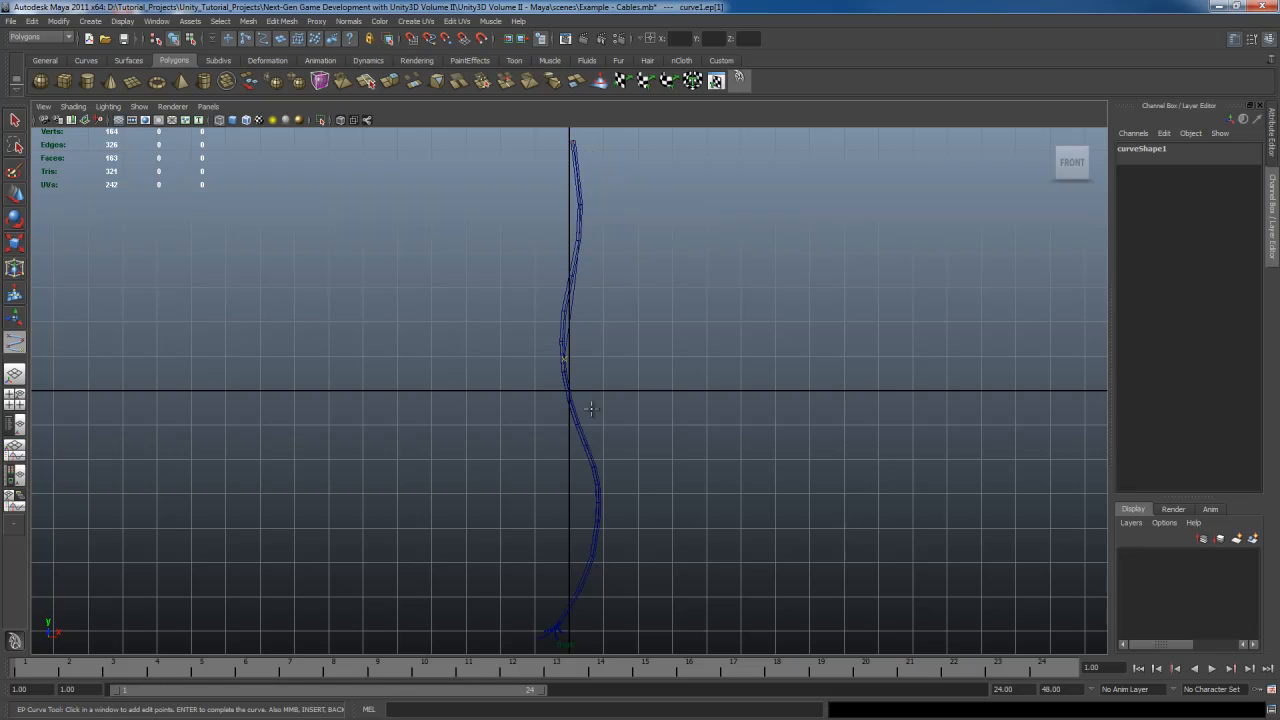
{"action": "left_click_drag", "start_coordinate": [596, 490], "coordinate": [598, 503]}
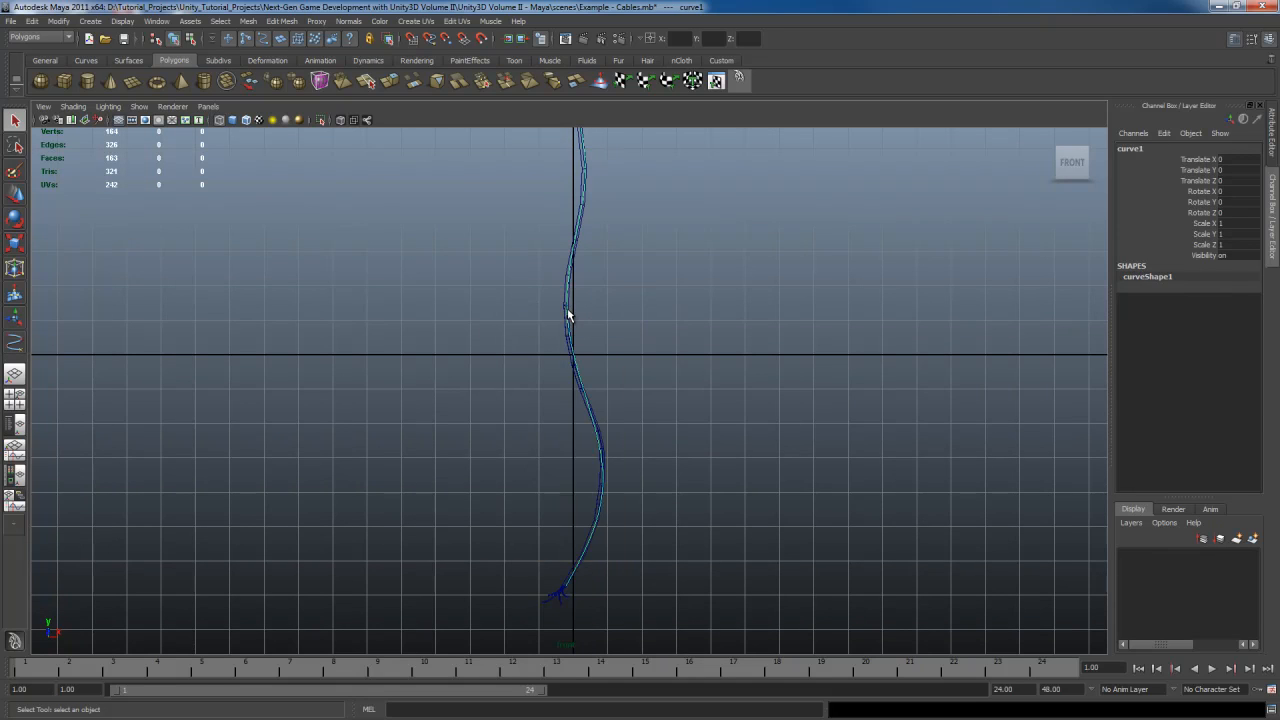
{"action": "scroll", "coordinate": [567, 315], "scroll_direction": "up", "scroll_amount": 6}
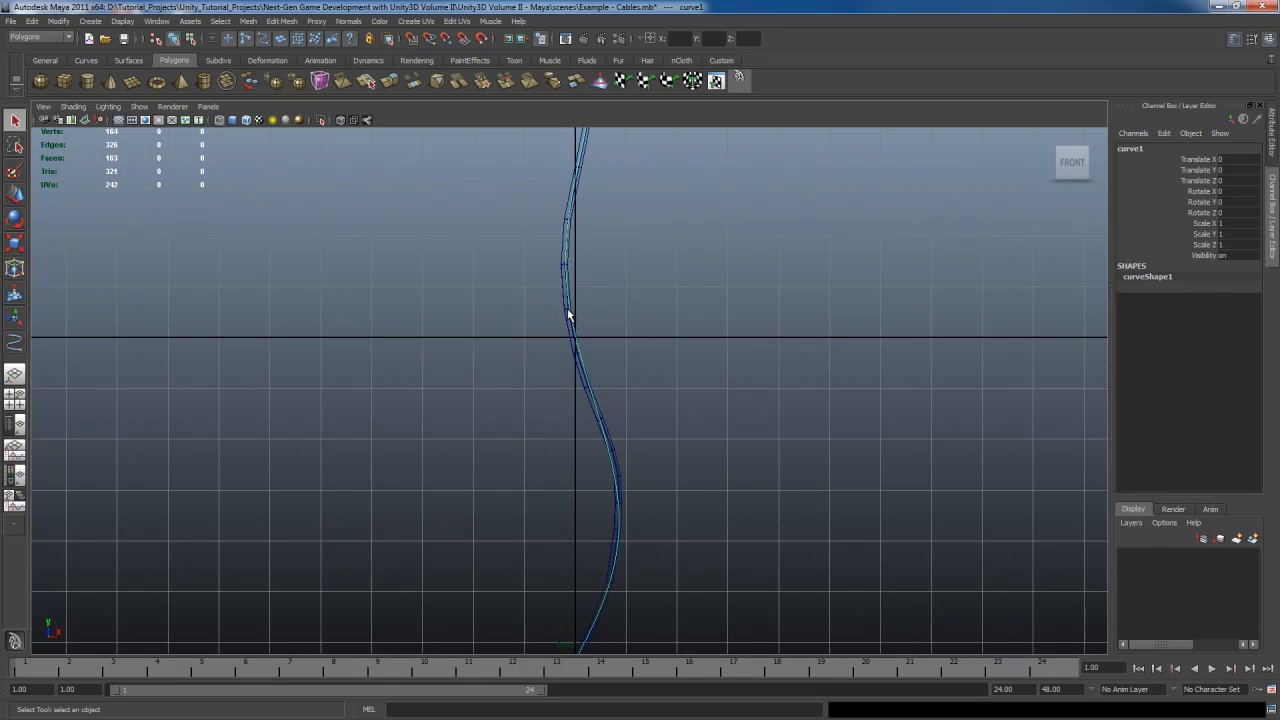
Select the new curve and show its control vertices for editing
{"action": "right_click", "coordinate": [592, 330]}
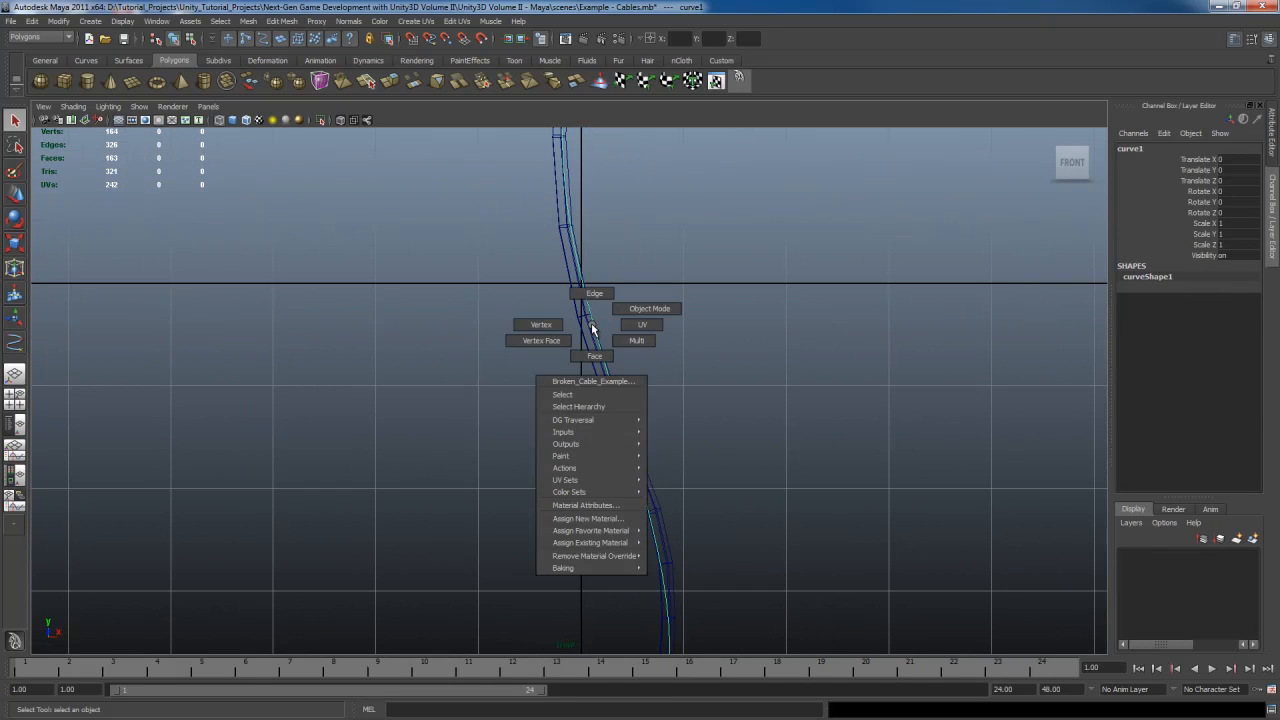
{"action": "scroll", "coordinate": [643, 314], "scroll_direction": "down", "scroll_amount": 5}
{"action": "scroll", "coordinate": [644, 375], "scroll_direction": "down", "scroll_amount": 2}
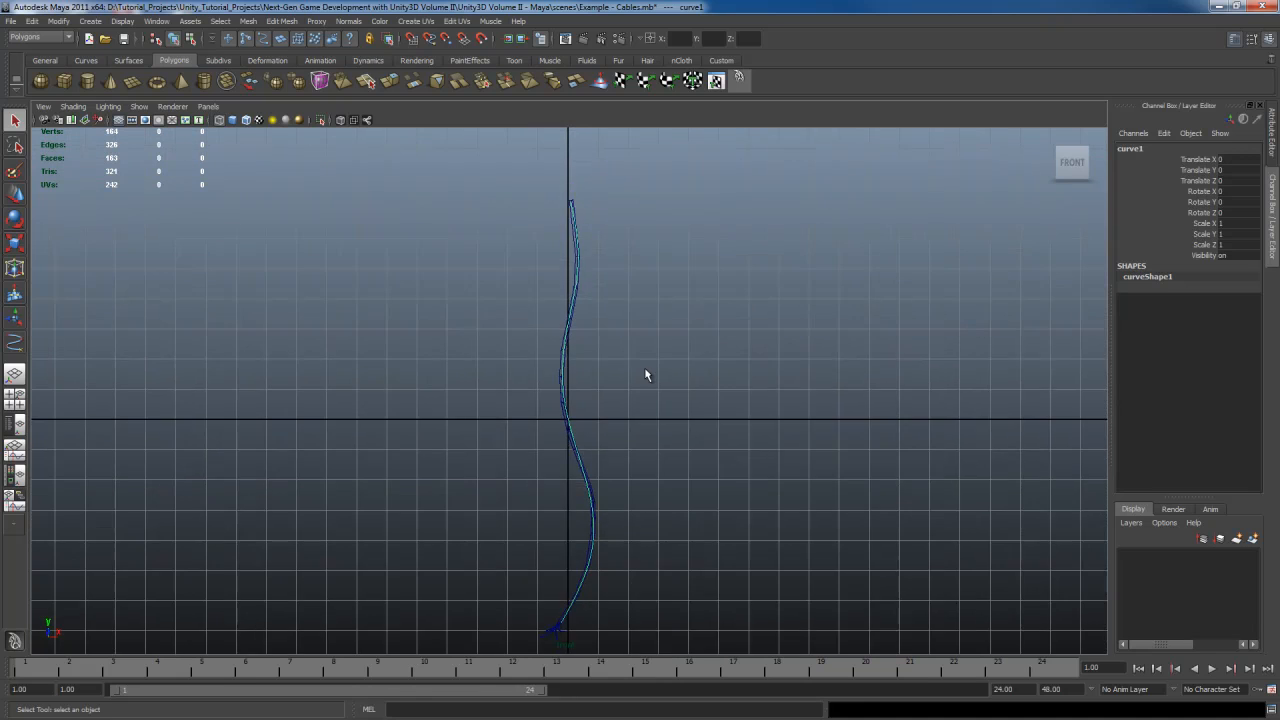
{"action": "left_click", "coordinate": [562, 368]}
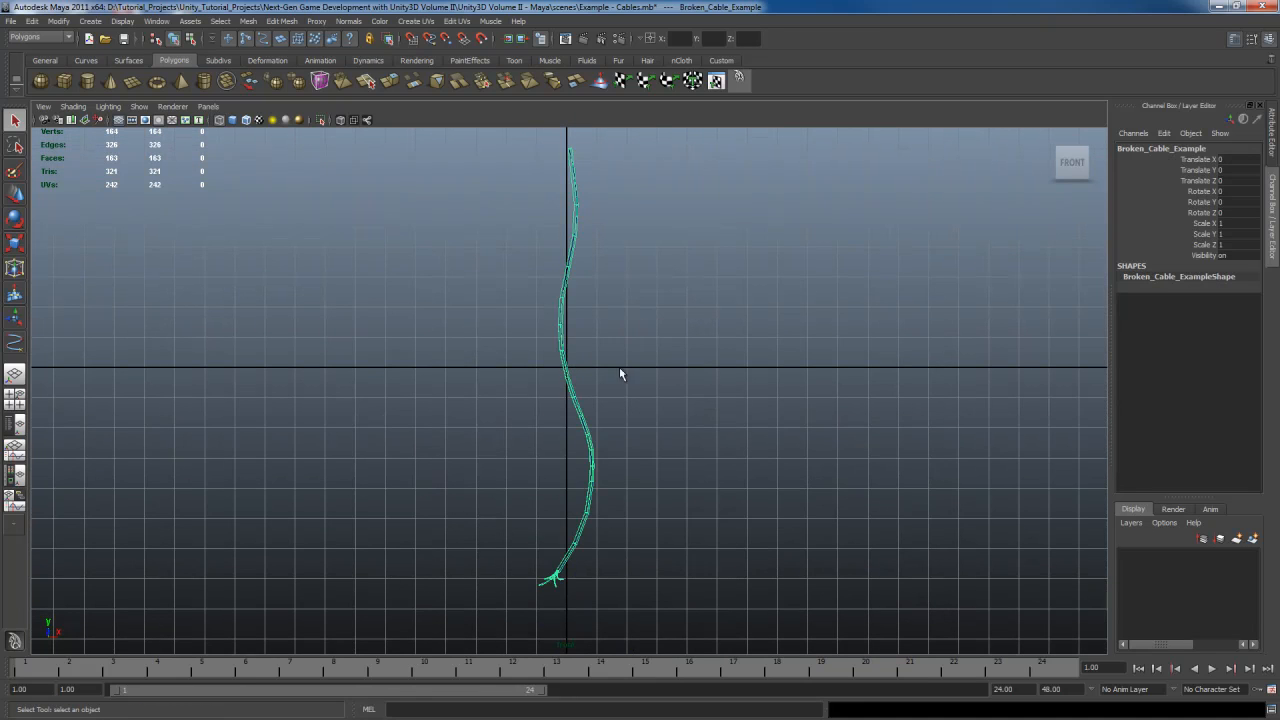
{"action": "left_click", "coordinate": [630, 320]}
{"action": "left_click", "coordinate": [563, 278]}
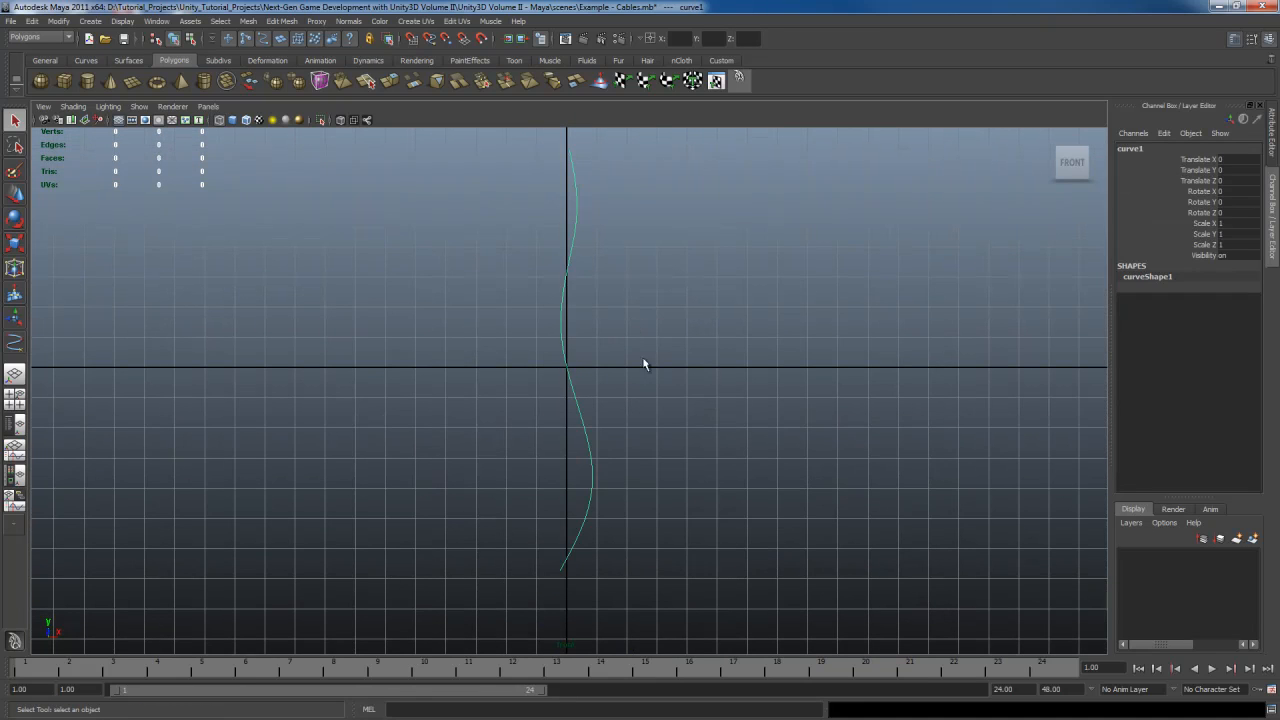
{"action": "middle_click_drag", "start_coordinate": [640, 362], "coordinate": [629, 358], "text": "alt"}
{"action": "right_click_drag", "start_coordinate": [571, 303], "coordinate": [511, 303]}
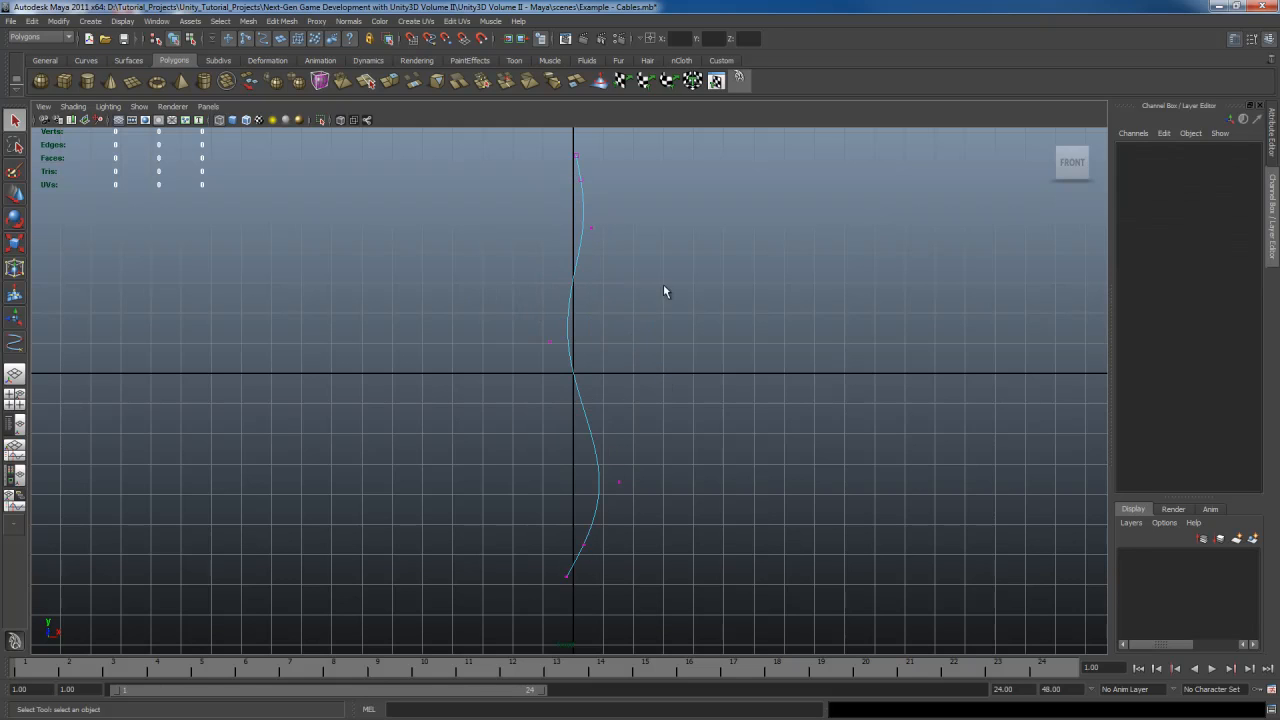
{"action": "middle_click_drag", "start_coordinate": [663, 247], "coordinate": [663, 261], "text": "alt"}
In the side view, move the curve's lower control vertices sideways to add depth to its bend
{"action": "key", "text": "space"}
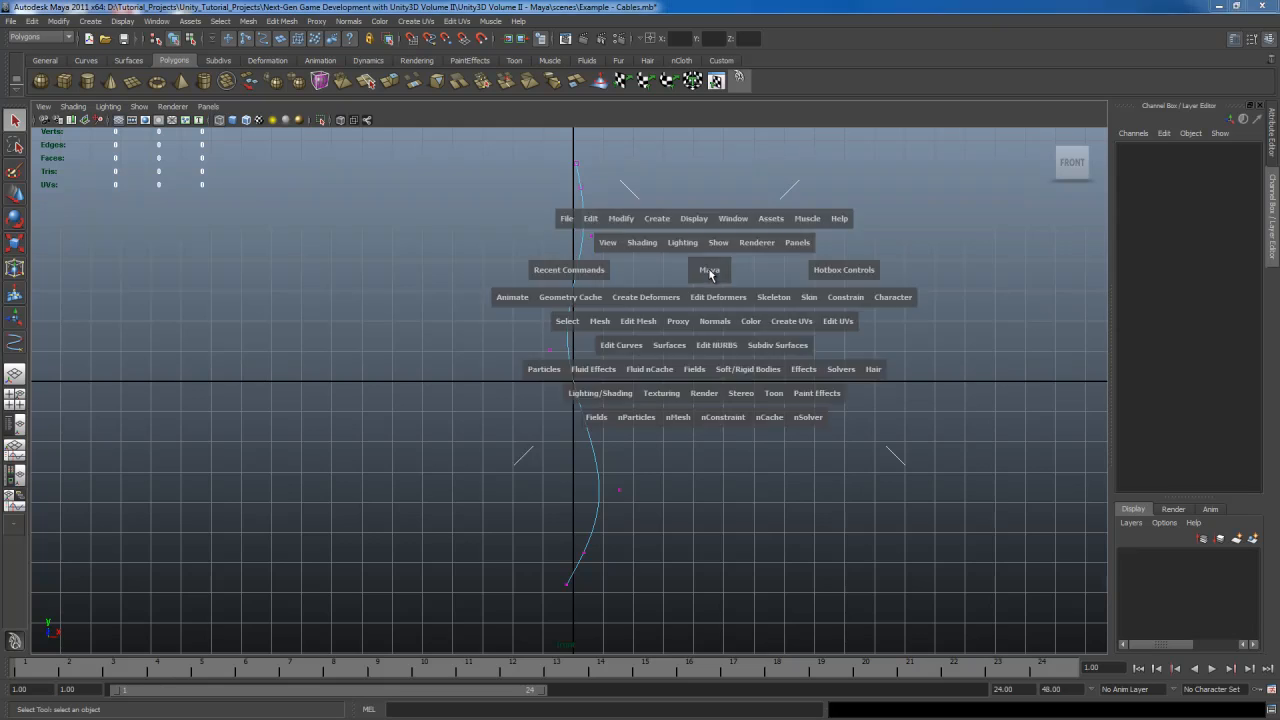
{"action": "key", "text": "space"}
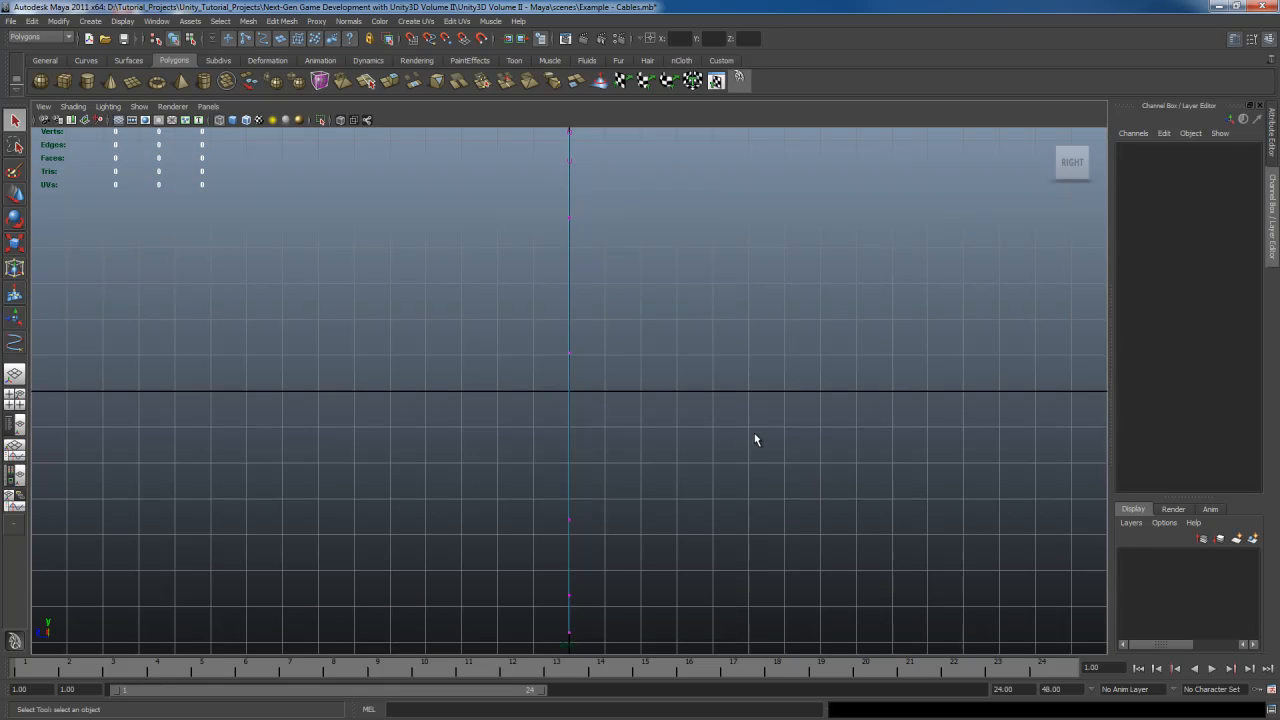
{"action": "middle_click_drag", "start_coordinate": [754, 437], "coordinate": [692, 422], "text": "alt"}
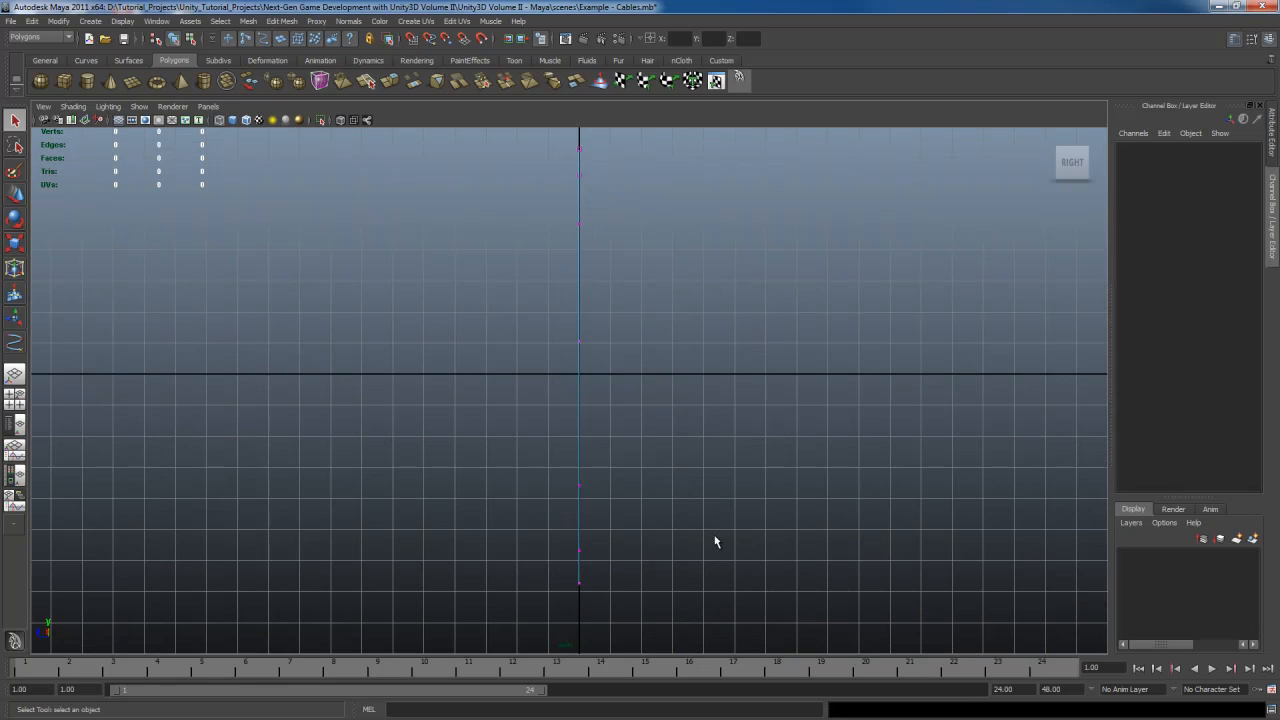
{"action": "left_click_drag", "start_coordinate": [528, 537], "coordinate": [630, 567]}
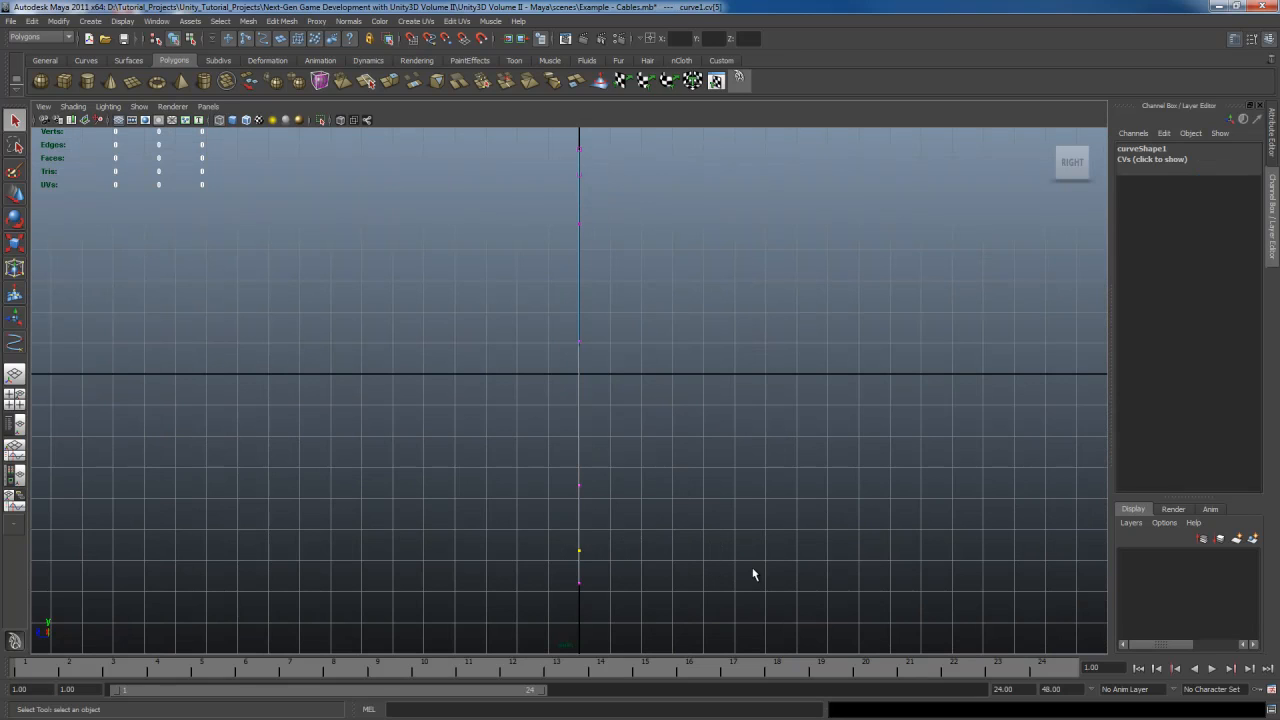
{"action": "key", "text": "w"}
{"action": "middle_click_drag", "start_coordinate": [691, 558], "coordinate": [704, 562], "text": "shift"}
{"action": "left_click_drag", "start_coordinate": [548, 456], "coordinate": [676, 496]}
{"action": "middle_click_drag", "start_coordinate": [757, 499], "coordinate": [740, 500], "text": "shift"}
{"action": "left_click_drag", "start_coordinate": [551, 315], "coordinate": [700, 377]}
{"action": "middle_click_drag", "start_coordinate": [700, 377], "coordinate": [722, 384], "text": "shift"}
Move the curve's upper control vertices sideways so it waves along its whole length
{"action": "left_click_drag", "start_coordinate": [692, 280], "coordinate": [700, 282]}
{"action": "middle_click_drag", "start_coordinate": [758, 288], "coordinate": [742, 289], "text": "shift"}
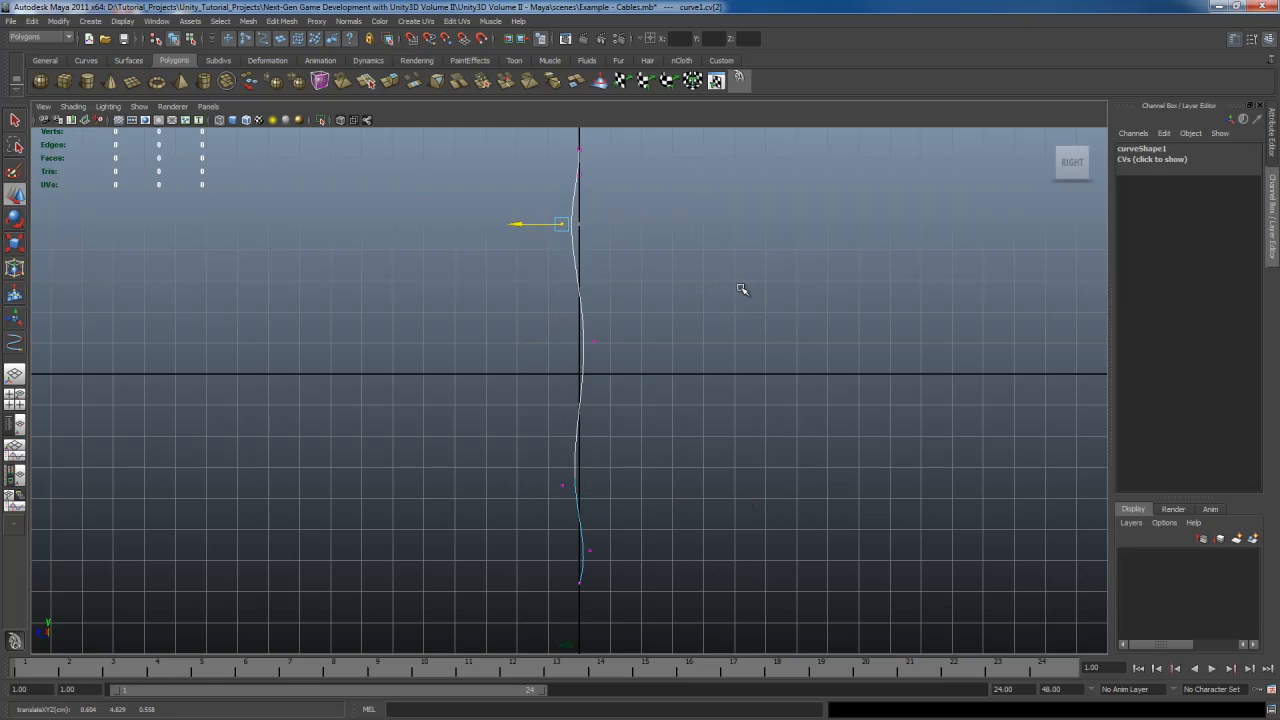
{"action": "left_click_drag", "start_coordinate": [553, 317], "coordinate": [738, 388]}
{"action": "middle_click_drag", "start_coordinate": [738, 388], "coordinate": [749, 391], "text": "shift"}
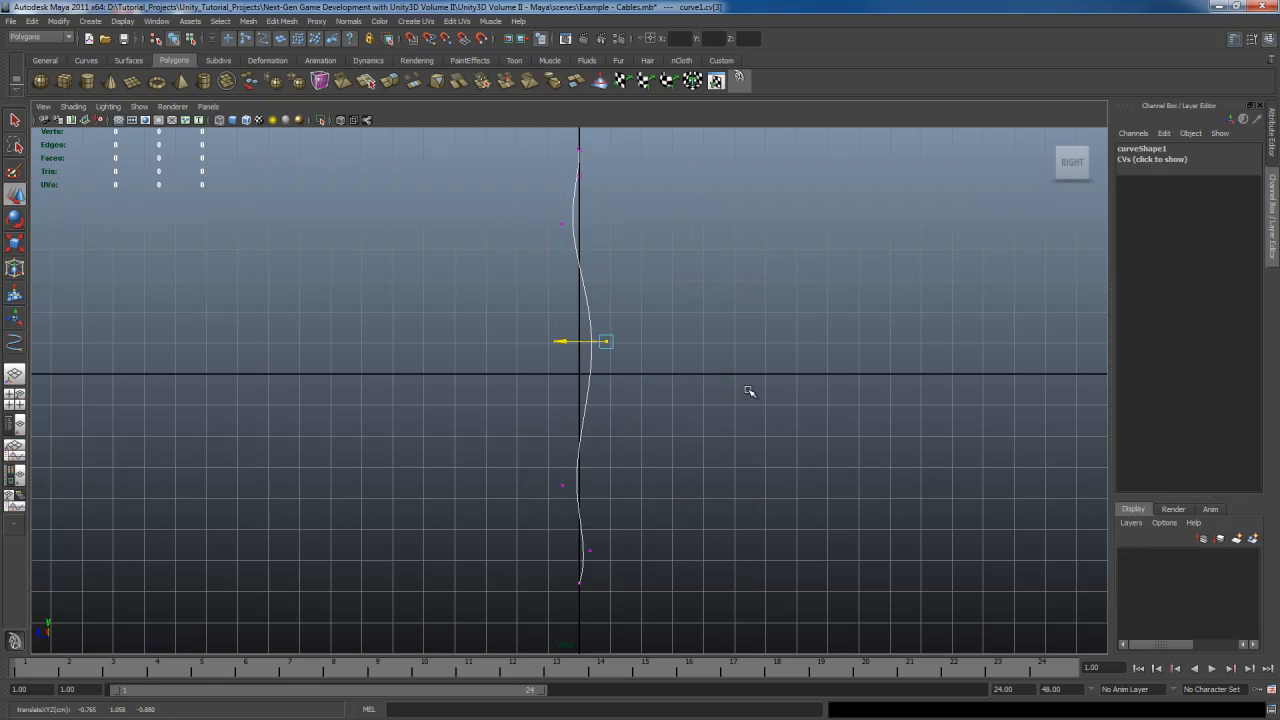
{"action": "left_click_drag", "start_coordinate": [549, 441], "coordinate": [748, 489]}
{"action": "middle_click_drag", "start_coordinate": [748, 489], "coordinate": [740, 489], "text": "shift"}
{"action": "key", "text": "q"}
Return to the perspective view and switch the curve back to object mode
{"action": "key", "text": "space"}
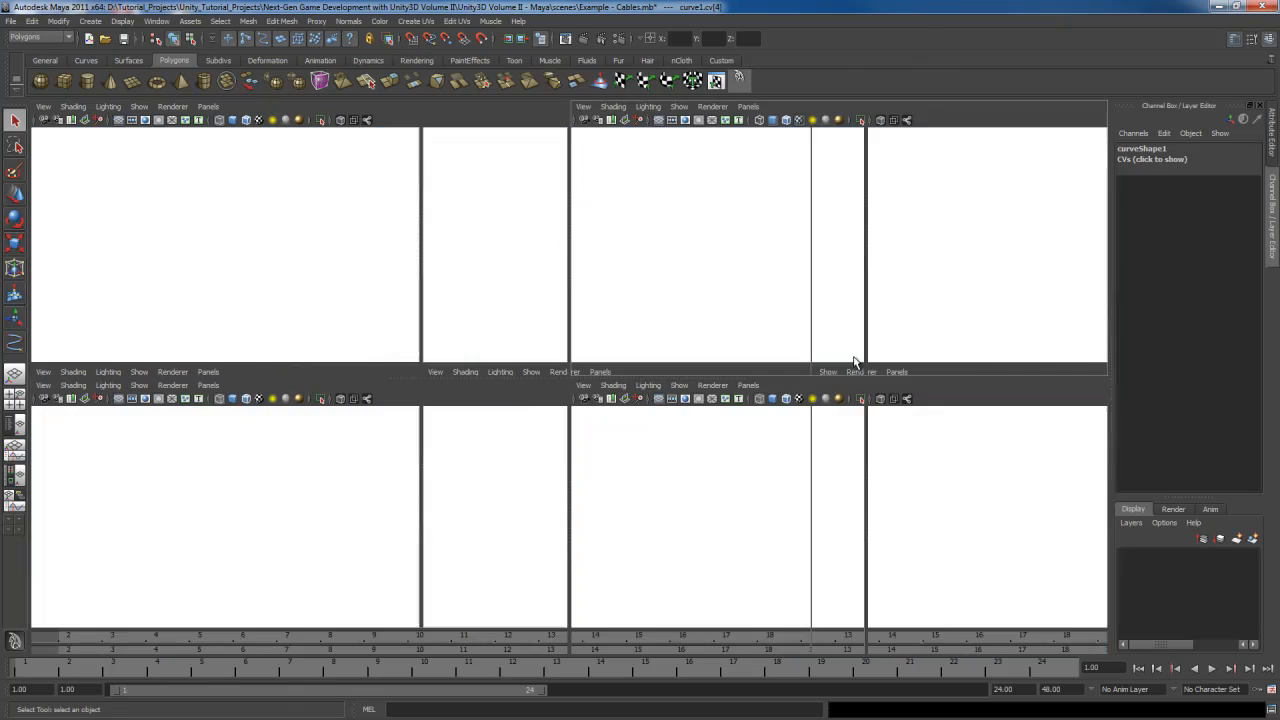
{"action": "key", "text": "space"}
{"action": "left_click_drag", "start_coordinate": [823, 400], "coordinate": [764, 441], "text": "alt"}
{"action": "left_click", "coordinate": [698, 382]}
{"action": "key", "text": "F8"}
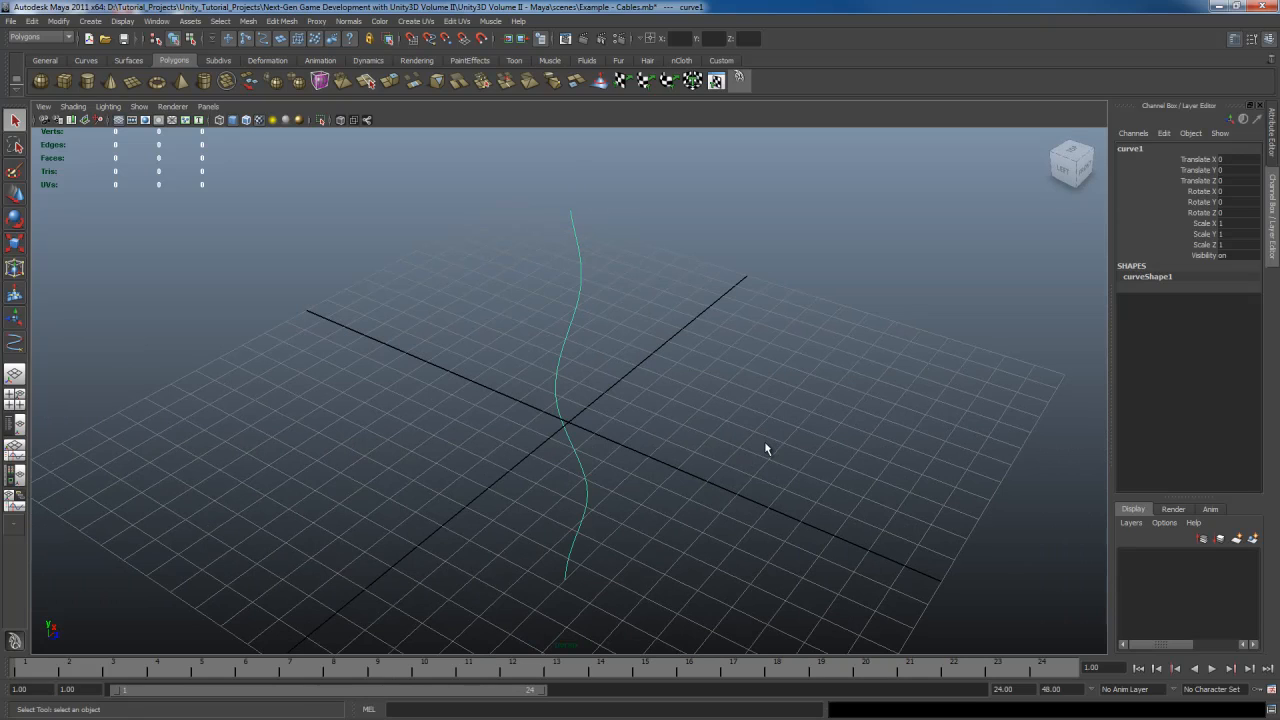
Create a polygon cylinder
{"action": "key", "text": "space"}
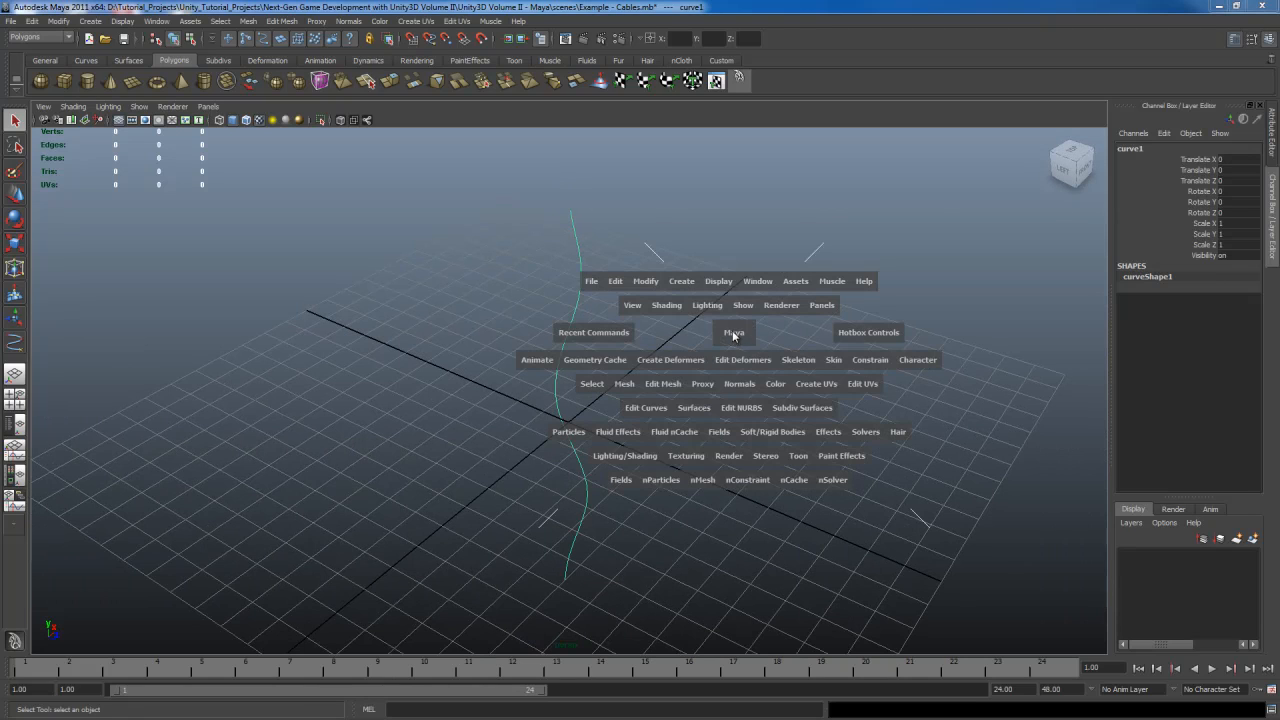
{"action": "left_click", "coordinate": [681, 281]}
{"action": "mouse_move", "coordinate": [720, 318]}
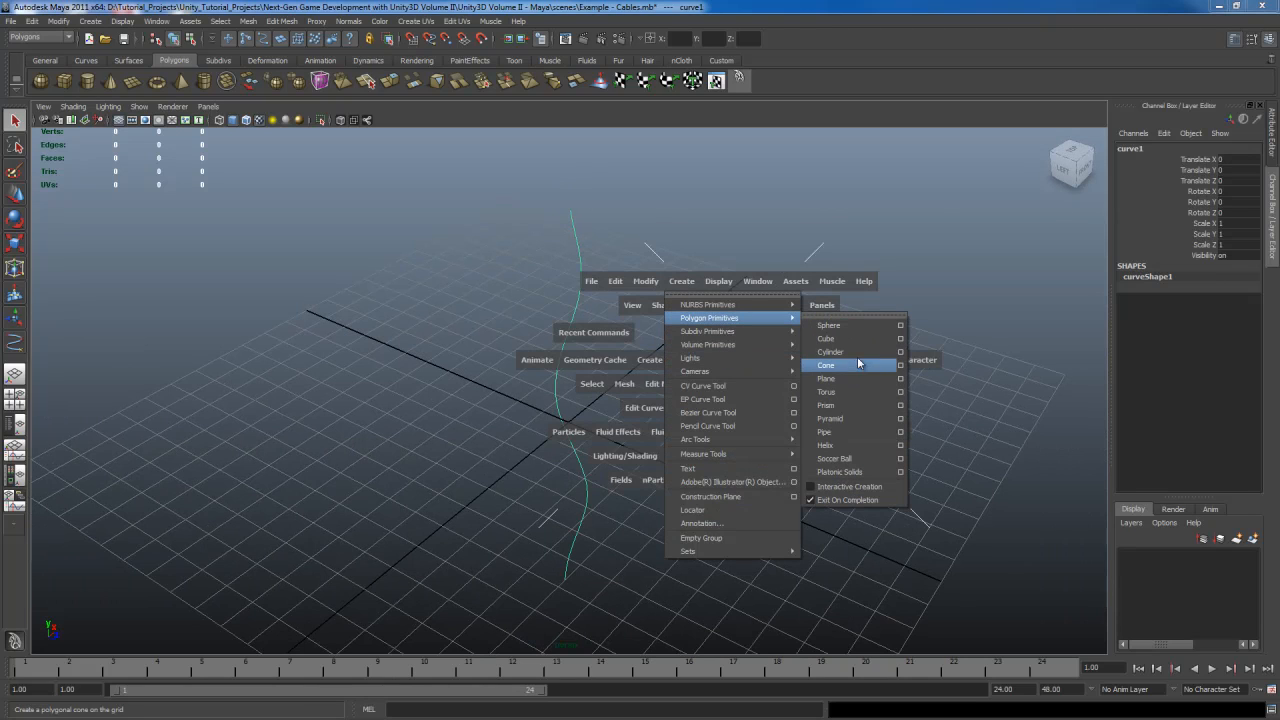
{"action": "left_click", "coordinate": [857, 351]}
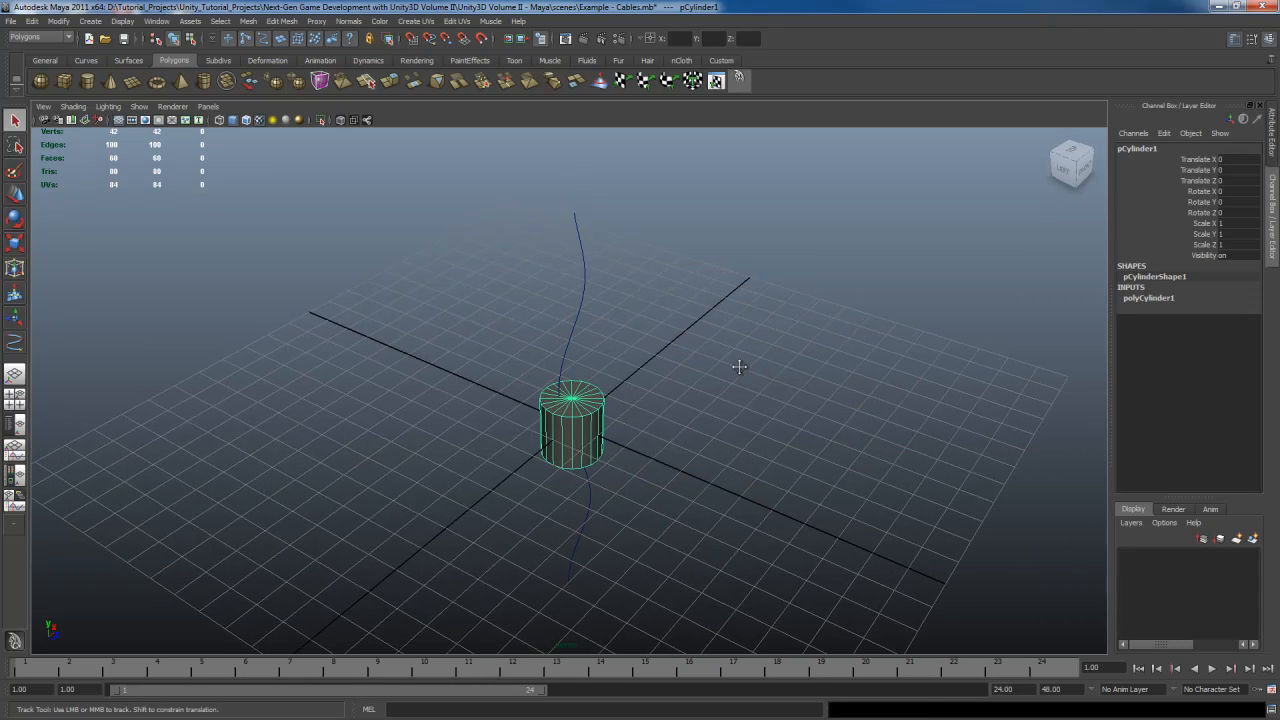
Set the cylinder's subdivisions axis to 6
{"action": "middle_click_drag", "start_coordinate": [739, 367], "coordinate": [744, 368], "text": "alt"}
{"action": "left_click", "coordinate": [1160, 298]}
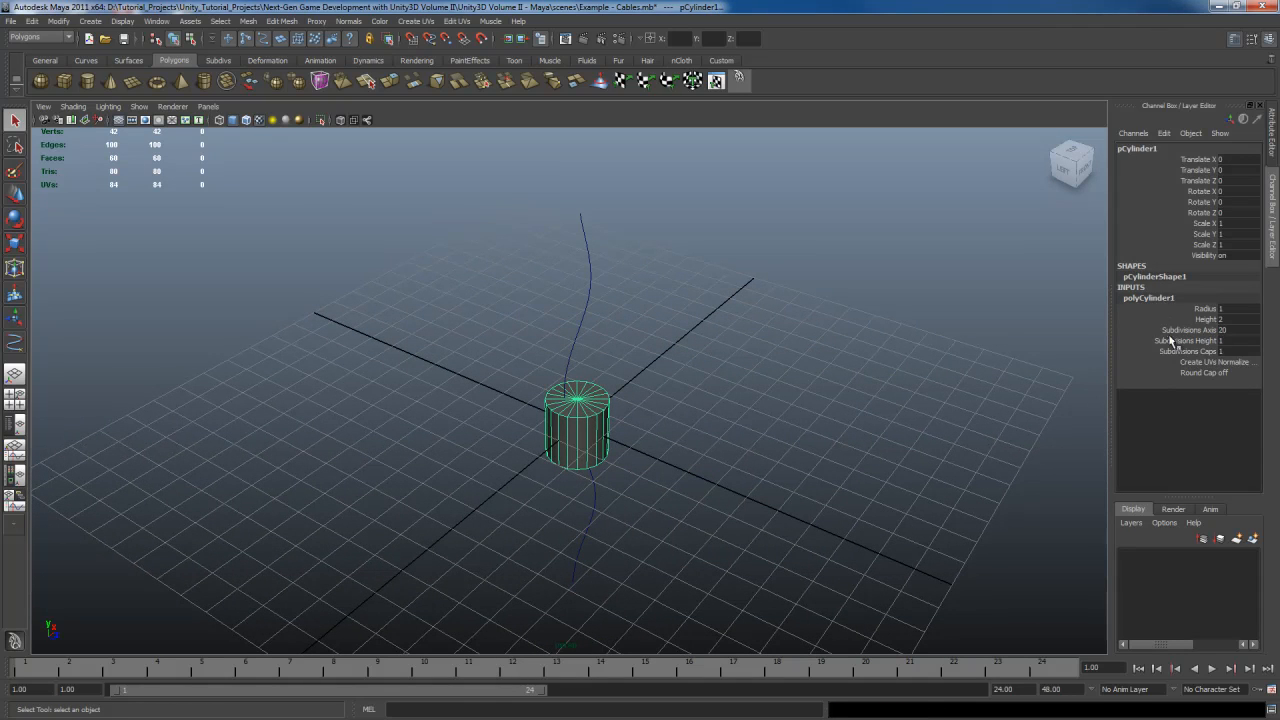
{"action": "left_click", "coordinate": [1232, 331]}
{"action": "type", "text": "6"}
{"action": "key", "text": "Return"}
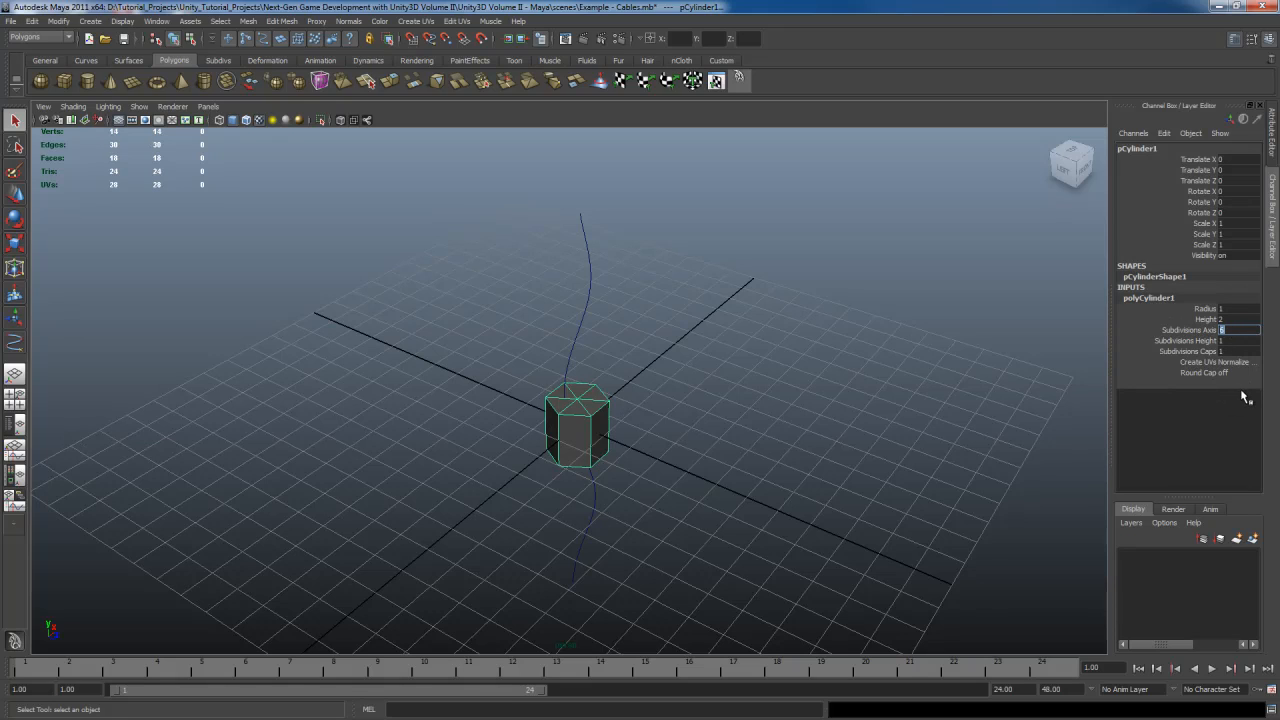
Set the cylinder's radius to 0.1
{"action": "left_click", "coordinate": [1206, 309]}
{"action": "middle_click_drag", "start_coordinate": [918, 381], "coordinate": [908, 378]}
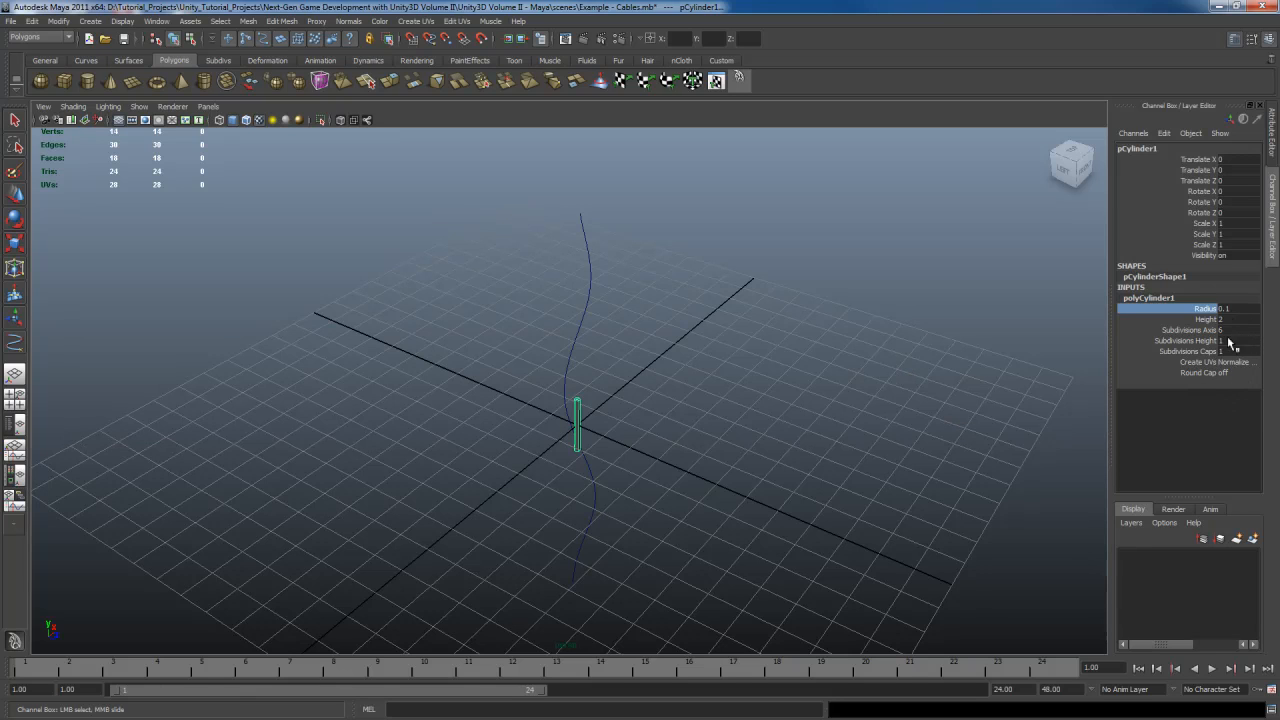
{"action": "scroll", "coordinate": [720, 420], "scroll_direction": "up", "scroll_amount": 10}
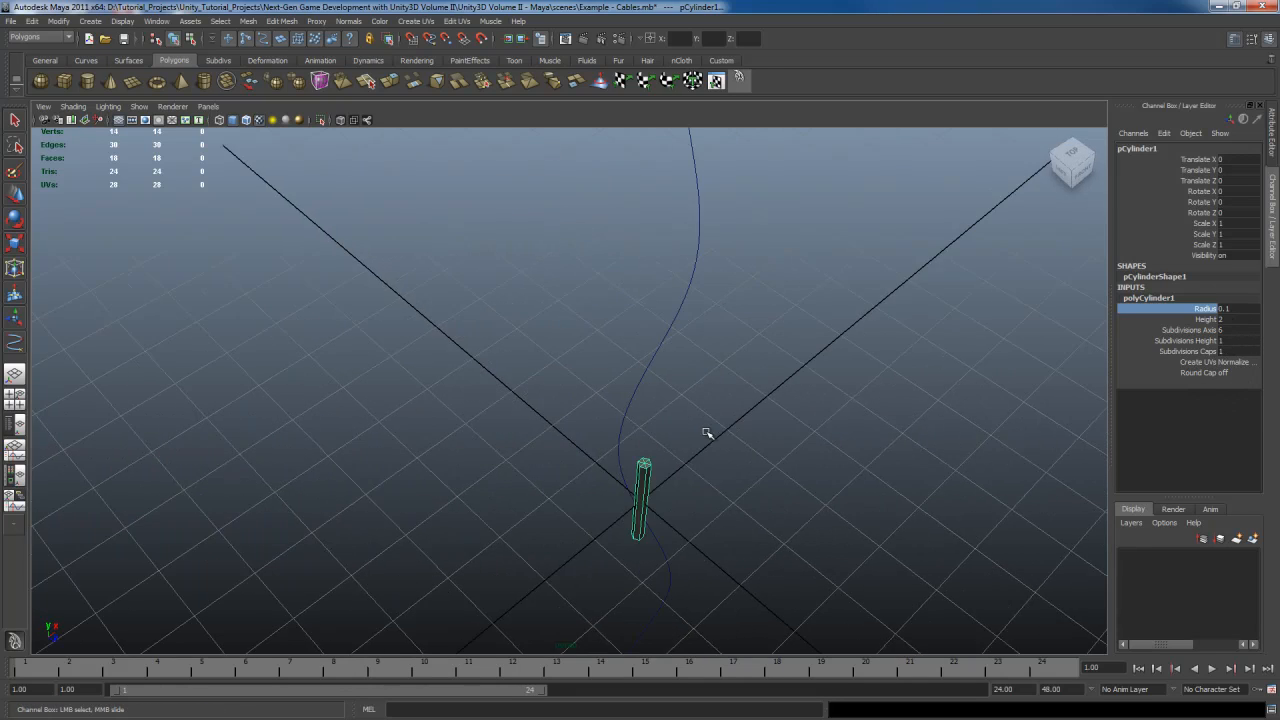
{"action": "middle_click_drag", "start_coordinate": [705, 393], "coordinate": [650, 412], "text": "alt"}
{"action": "left_click_drag", "start_coordinate": [650, 412], "coordinate": [668, 398], "text": "alt"}
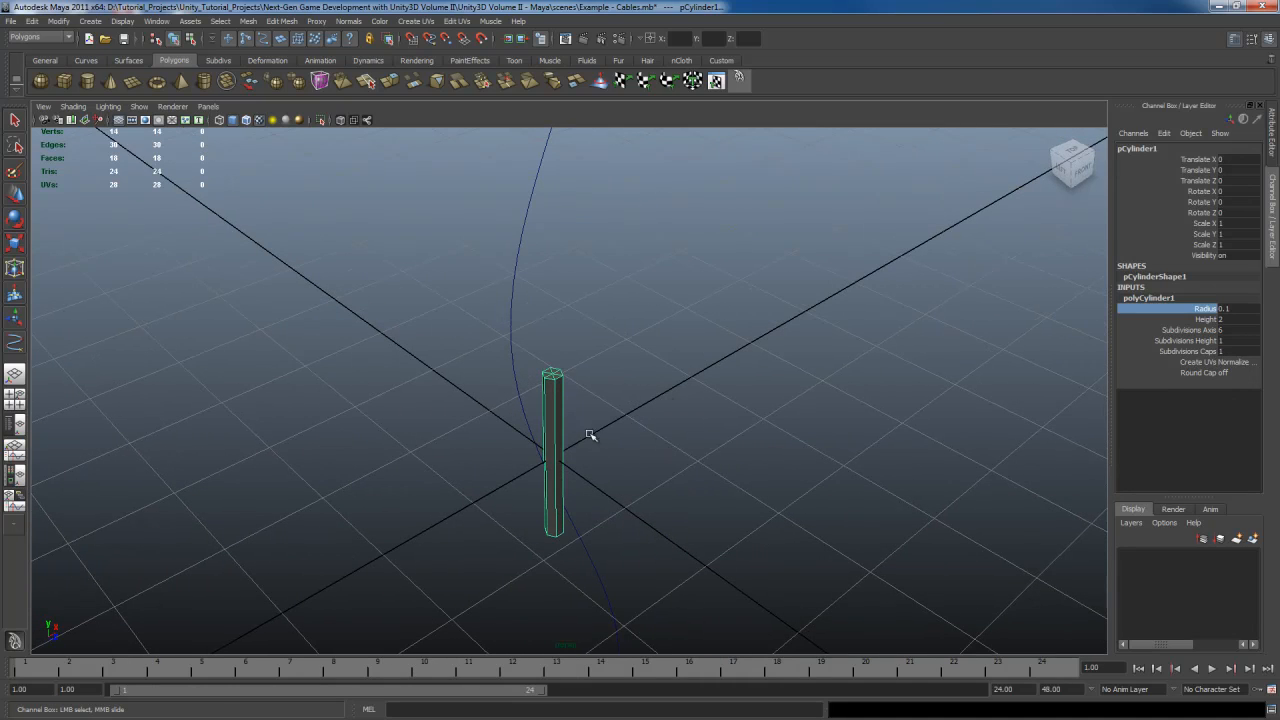
Delete the cylinder's faces so only one hexagonal end cap remains, then return to object mode
{"action": "key", "text": "q"}
{"action": "mouse_move", "coordinate": [560, 412]}
{"action": "right_mouse_down"}
{"action": "mouse_move", "coordinate": [563, 402]}
{"action": "mouse_move", "coordinate": [562, 436]}
{"action": "right_mouse_up"}
{"action": "left_click_drag", "start_coordinate": [470, 463], "coordinate": [703, 445]}
{"action": "key", "text": "Delete"}
{"action": "key", "text": "F8"}
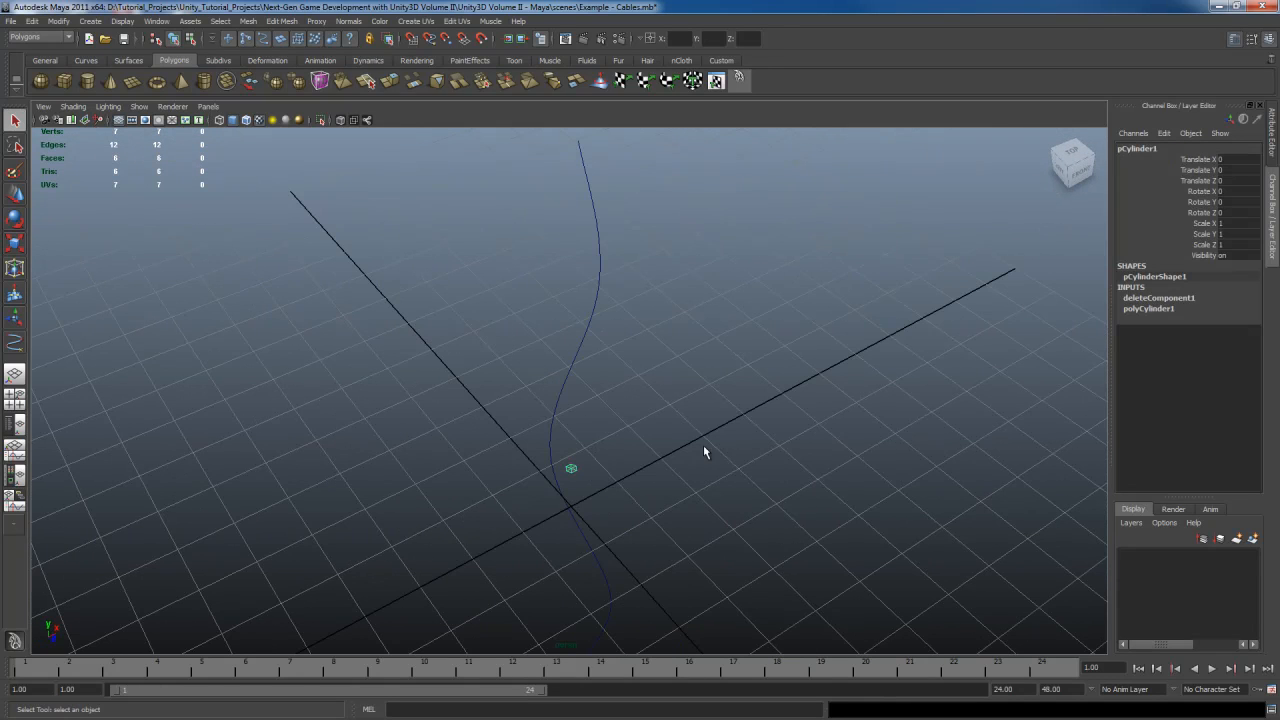
Move the hexagonal cap to the top end of the curve
{"action": "key", "text": "space"}
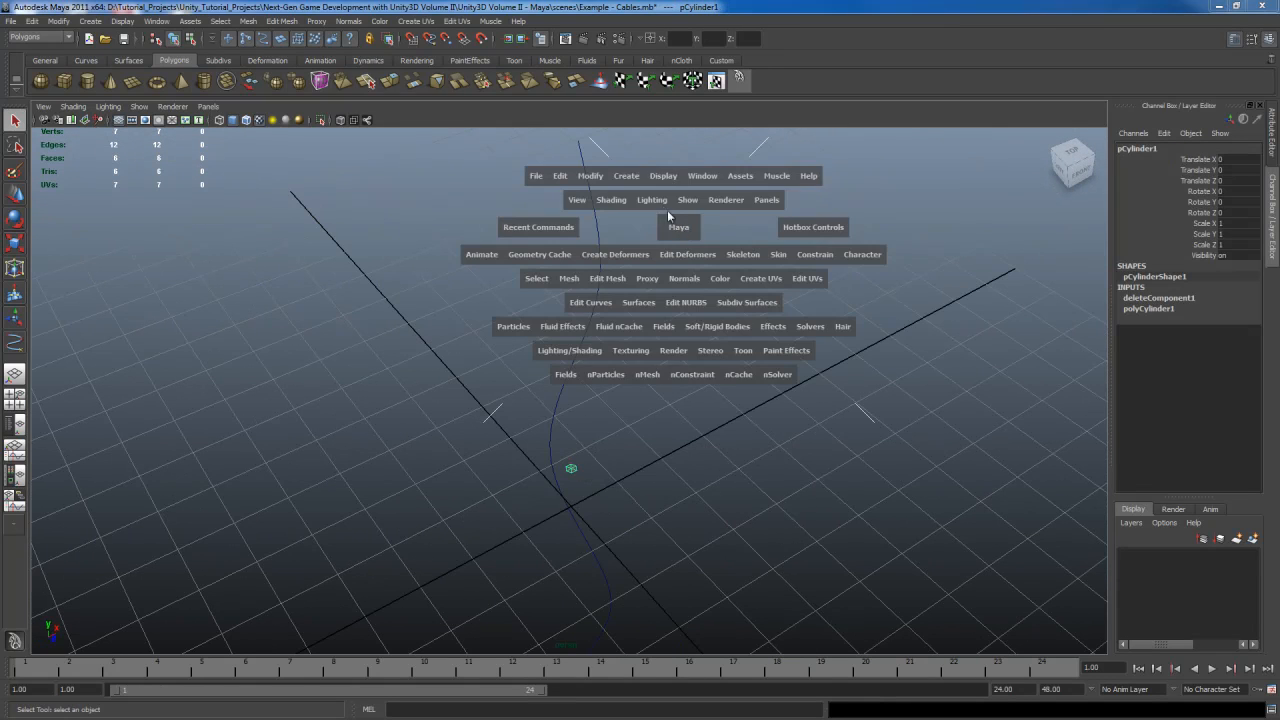
{"action": "left_click_drag", "start_coordinate": [591, 180], "coordinate": [640, 321]}
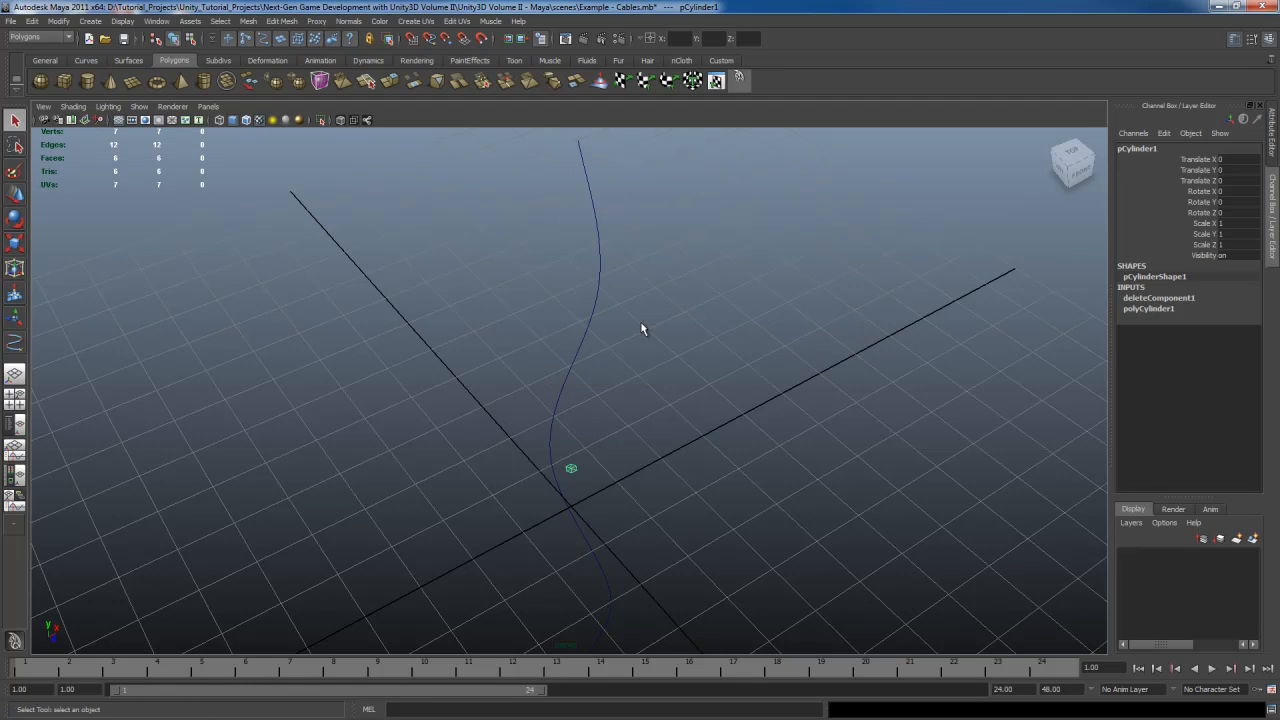
{"action": "key", "text": "w"}
{"action": "left_click_drag", "start_coordinate": [745, 356], "coordinate": [707, 472], "text": "alt"}
{"action": "left_click_drag", "start_coordinate": [591, 526], "coordinate": [682, 180]}
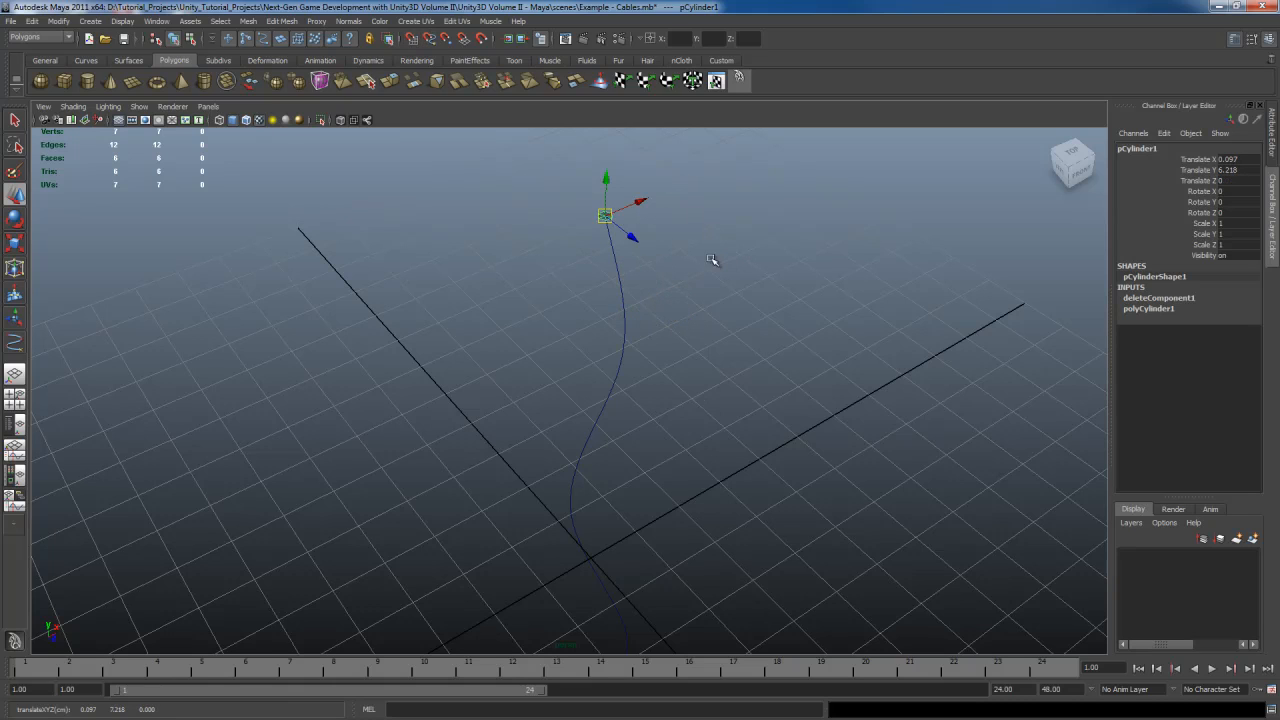
Select all faces of the hexagonal cap and frame them
{"action": "left_click", "coordinate": [433, 39]}
{"action": "left_click_drag", "start_coordinate": [720, 277], "coordinate": [698, 380], "text": "alt"}
{"action": "key", "text": "q"}
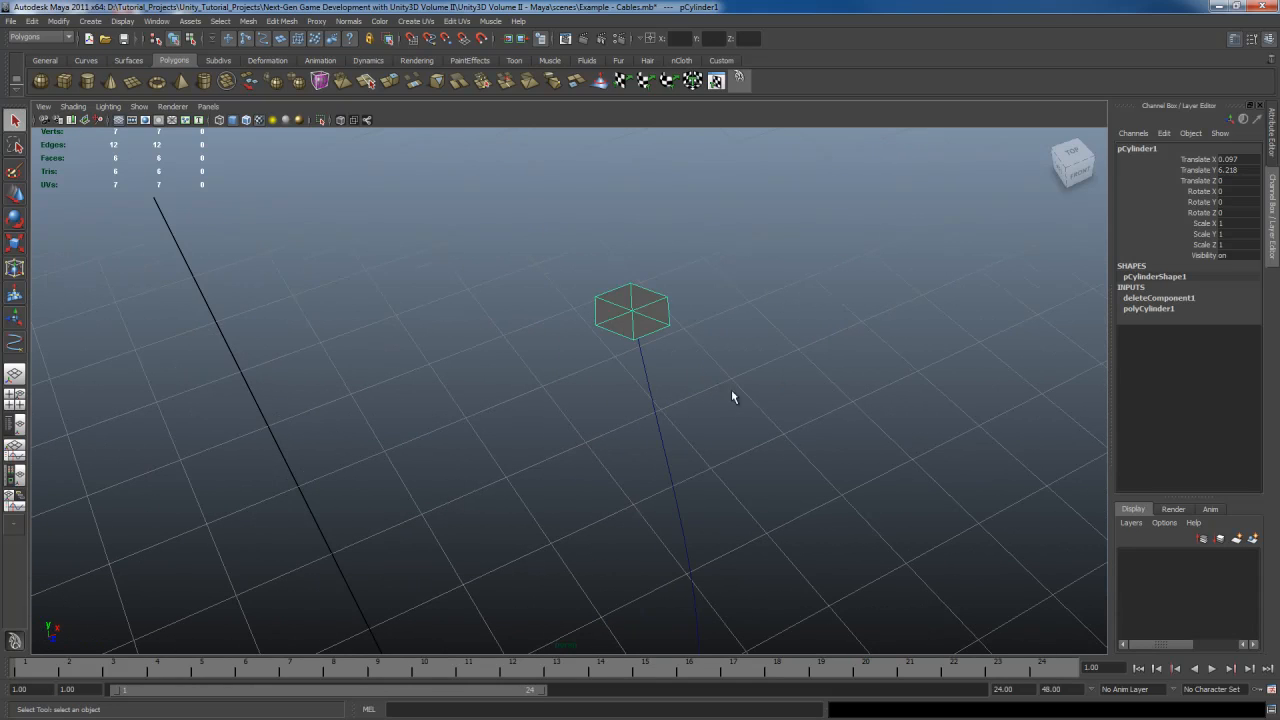
{"action": "right_click", "coordinate": [662, 316]}
{"action": "key", "text": "f"}
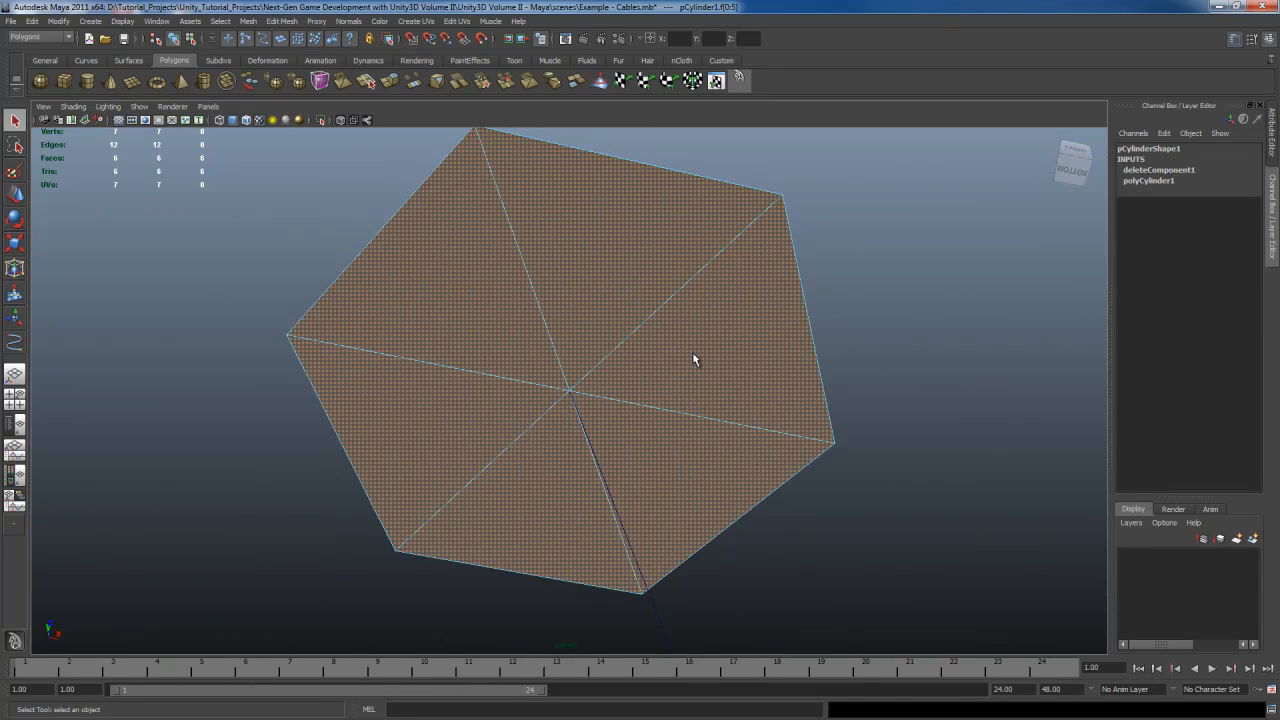
{"action": "scroll", "coordinate": [692, 354], "scroll_direction": "down", "scroll_amount": 7}
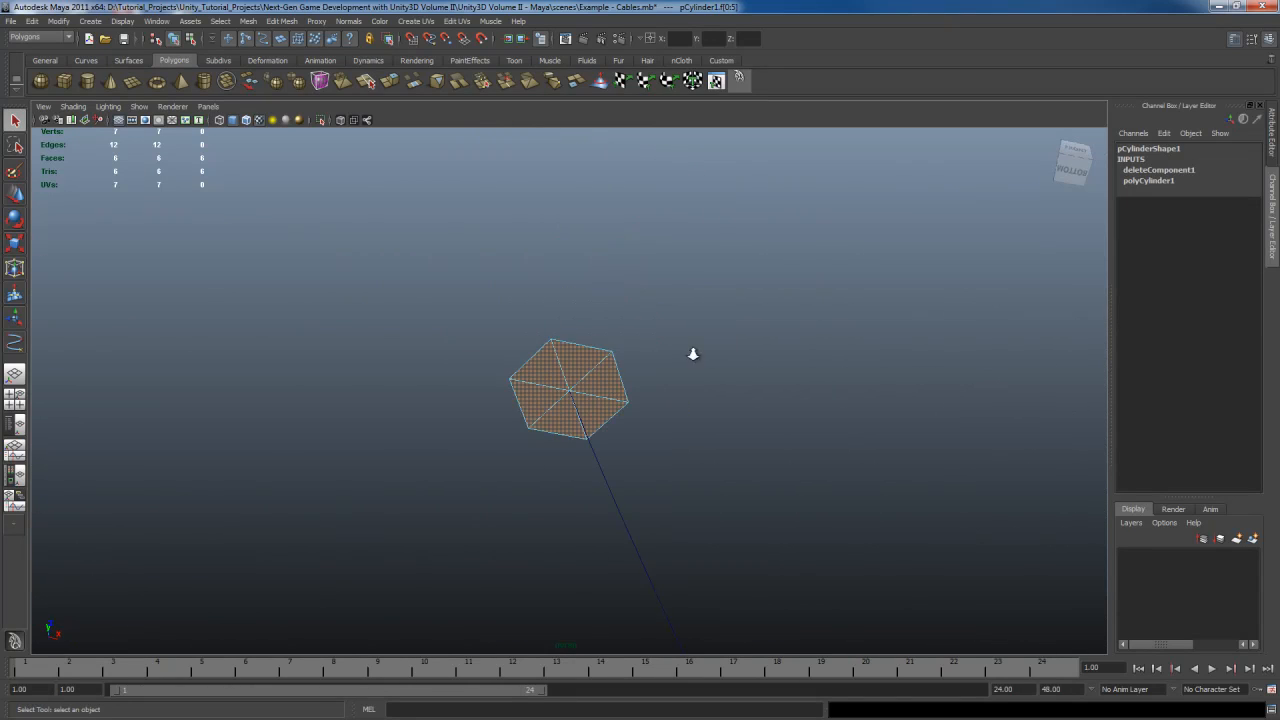
Turn on backface culling for the viewport shading
{"action": "left_click_drag", "start_coordinate": [693, 310], "coordinate": [677, 354], "text": "alt"}
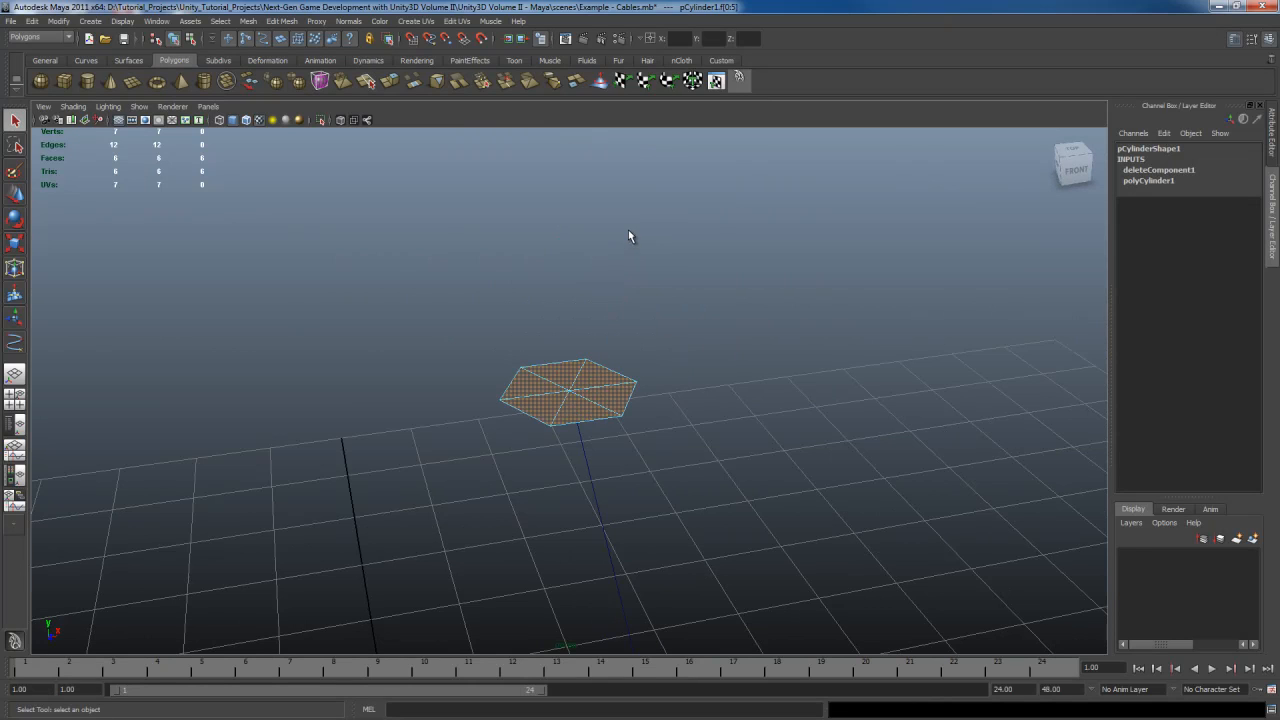
{"action": "left_click_drag", "start_coordinate": [698, 428], "coordinate": [698, 428], "text": "alt"}
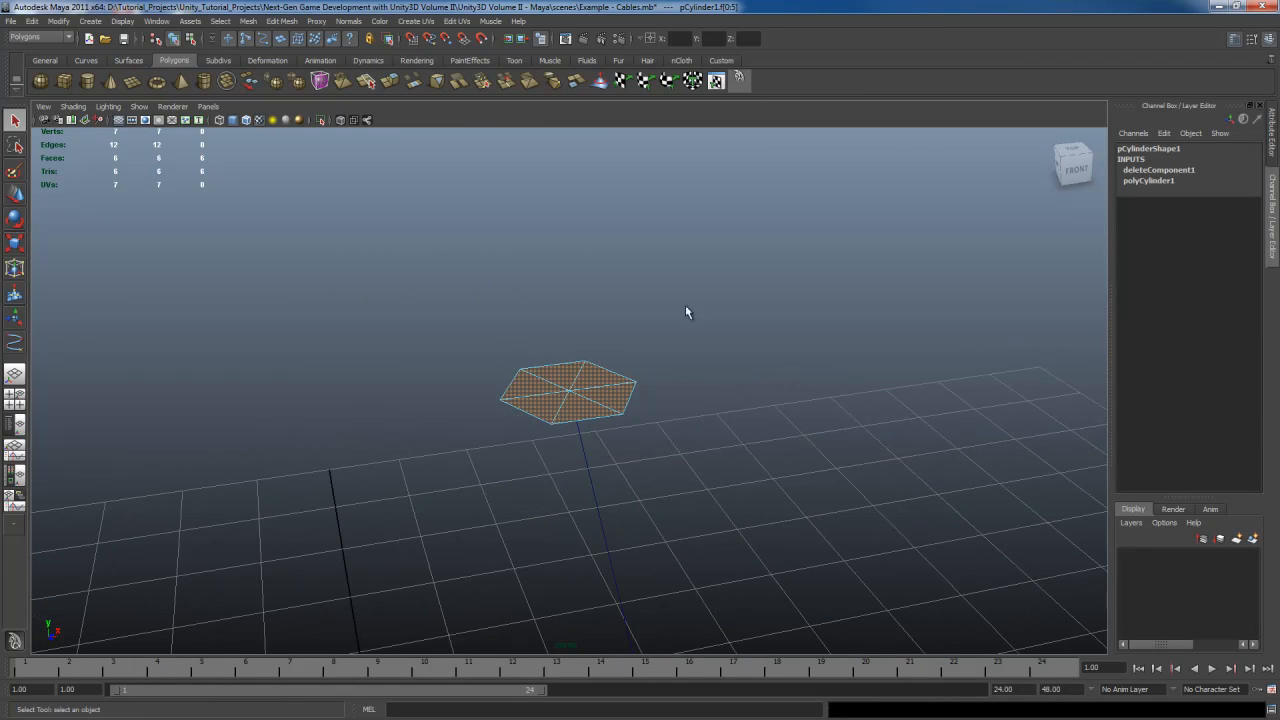
{"action": "left_click", "coordinate": [106, 109]}
{"action": "mouse_move", "coordinate": [83, 105]}
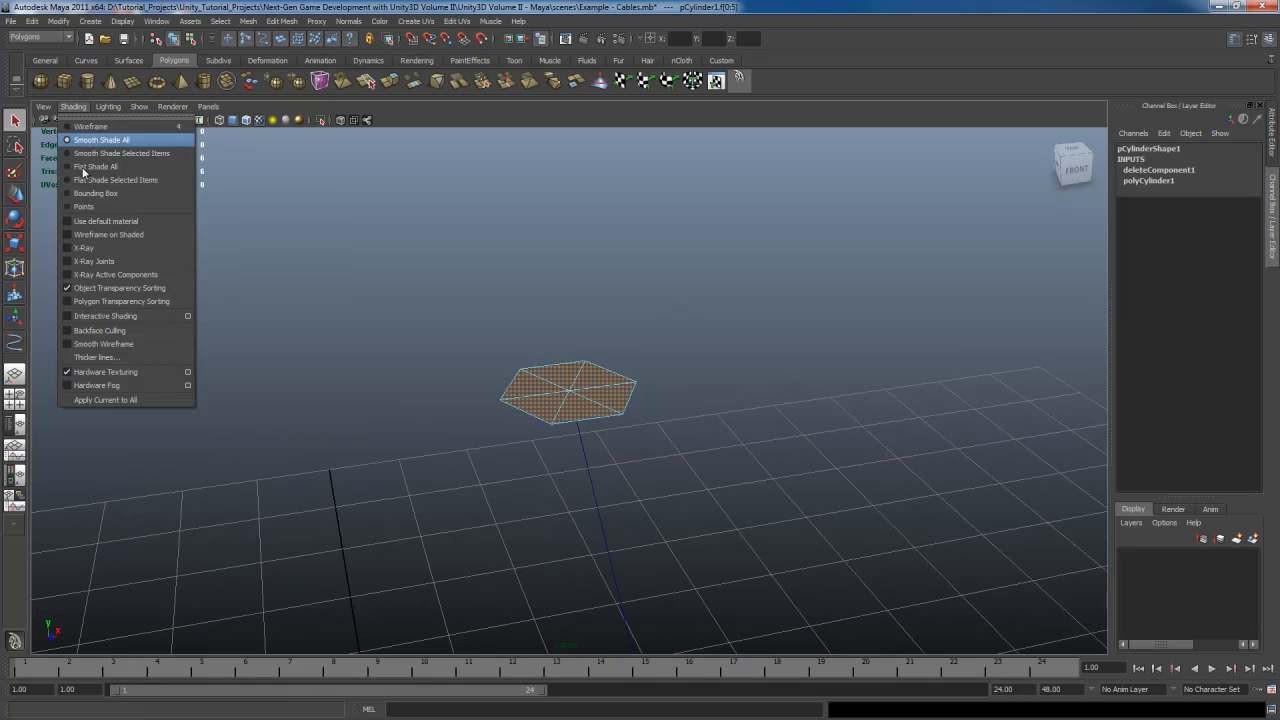
{"action": "left_click", "coordinate": [114, 333]}
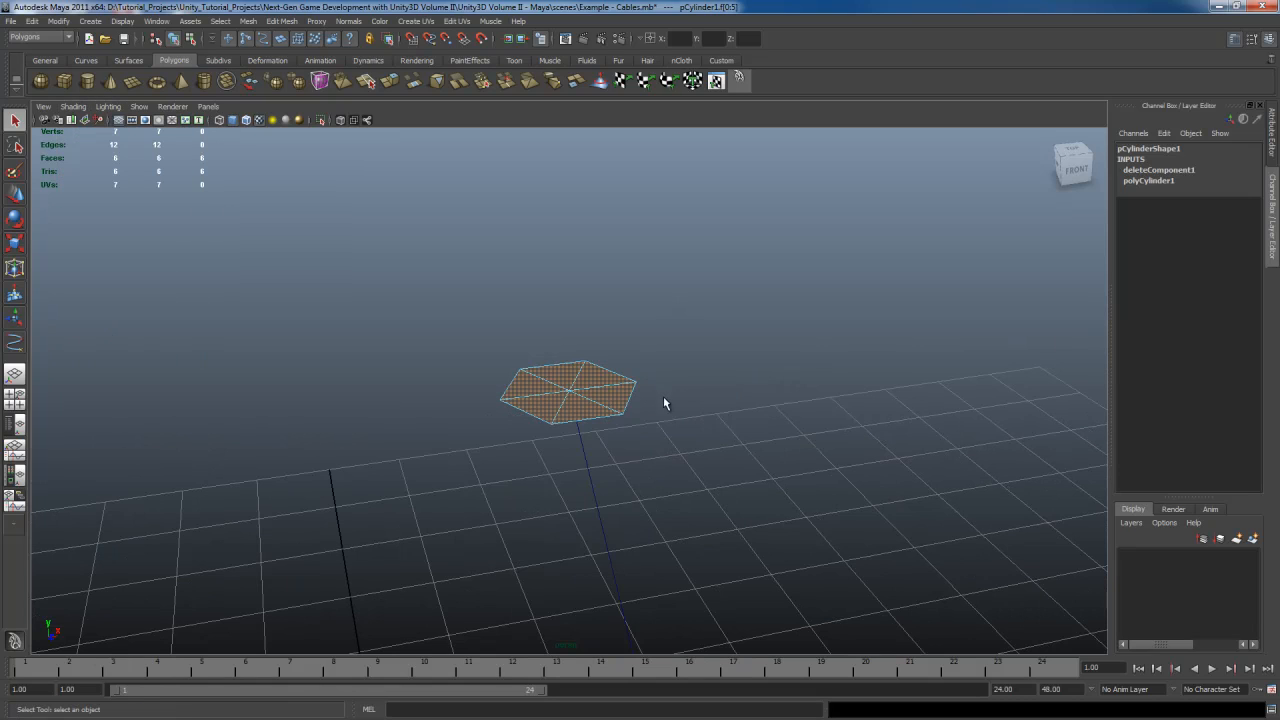
{"action": "left_click_drag", "start_coordinate": [666, 400], "coordinate": [669, 325], "text": "alt"}
{"action": "left_click_drag", "start_coordinate": [833, 412], "coordinate": [838, 416]}
Reselect the cap's faces and reverse their normals
{"action": "key", "text": "F8"}
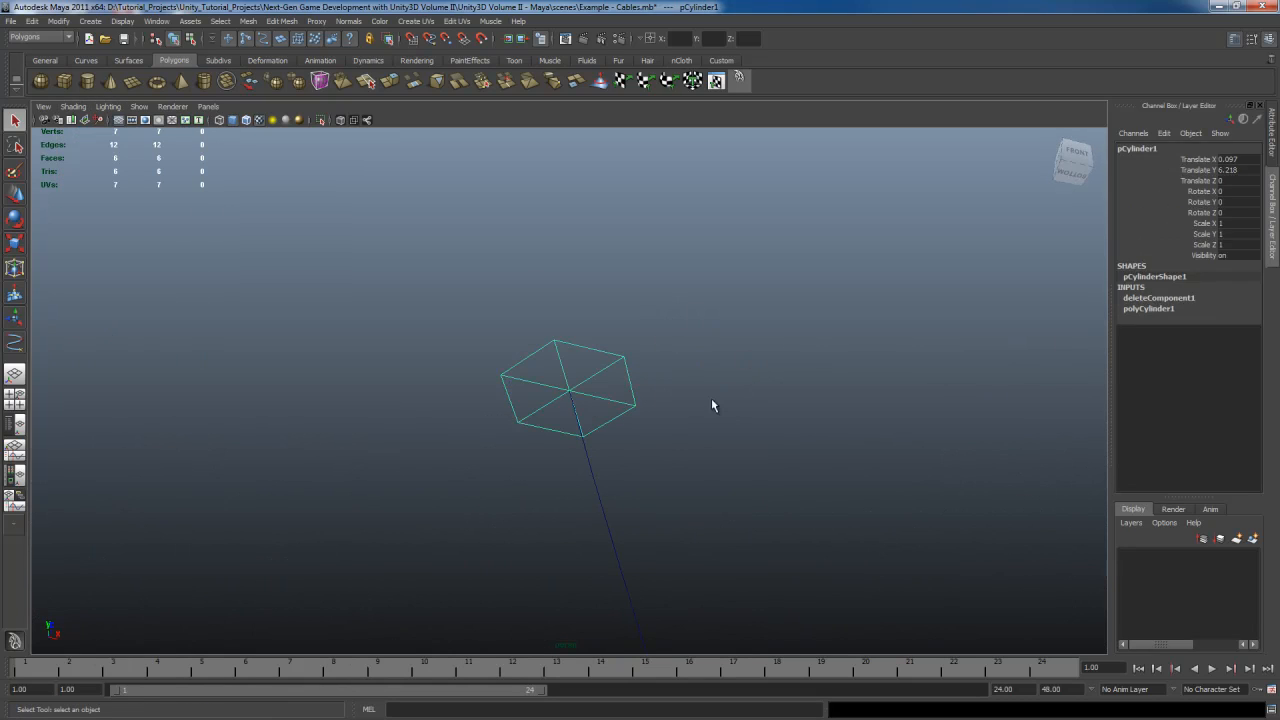
{"action": "left_click_drag", "start_coordinate": [711, 420], "coordinate": [705, 393], "text": "alt"}
{"action": "left_click", "coordinate": [710, 402]}
{"action": "left_click", "coordinate": [571, 412]}
{"action": "right_click_drag", "start_coordinate": [590, 332], "coordinate": [590, 355]}
{"action": "left_click_drag", "start_coordinate": [423, 243], "coordinate": [700, 457]}
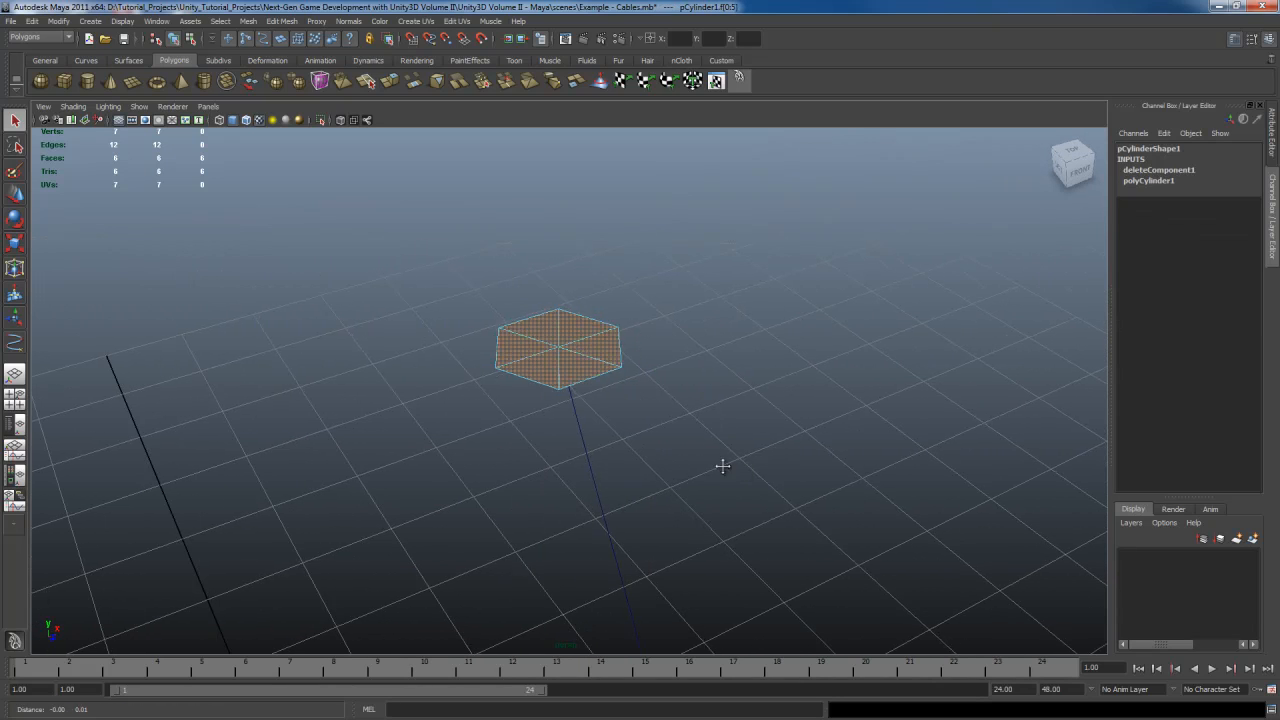
{"action": "mouse_move", "coordinate": [625, 346]}
{"action": "right_mouse_down", "text": "shift"}
{"action": "mouse_move", "coordinate": [614, 503]}
{"action": "mouse_move", "coordinate": [613, 342]}
{"action": "right_mouse_up", "text": "shift"}
{"action": "right_click_drag", "start_coordinate": [673, 367], "coordinate": [735, 362], "text": "shift"}
{"action": "left_click_drag", "start_coordinate": [655, 417], "coordinate": [635, 376], "text": "alt"}
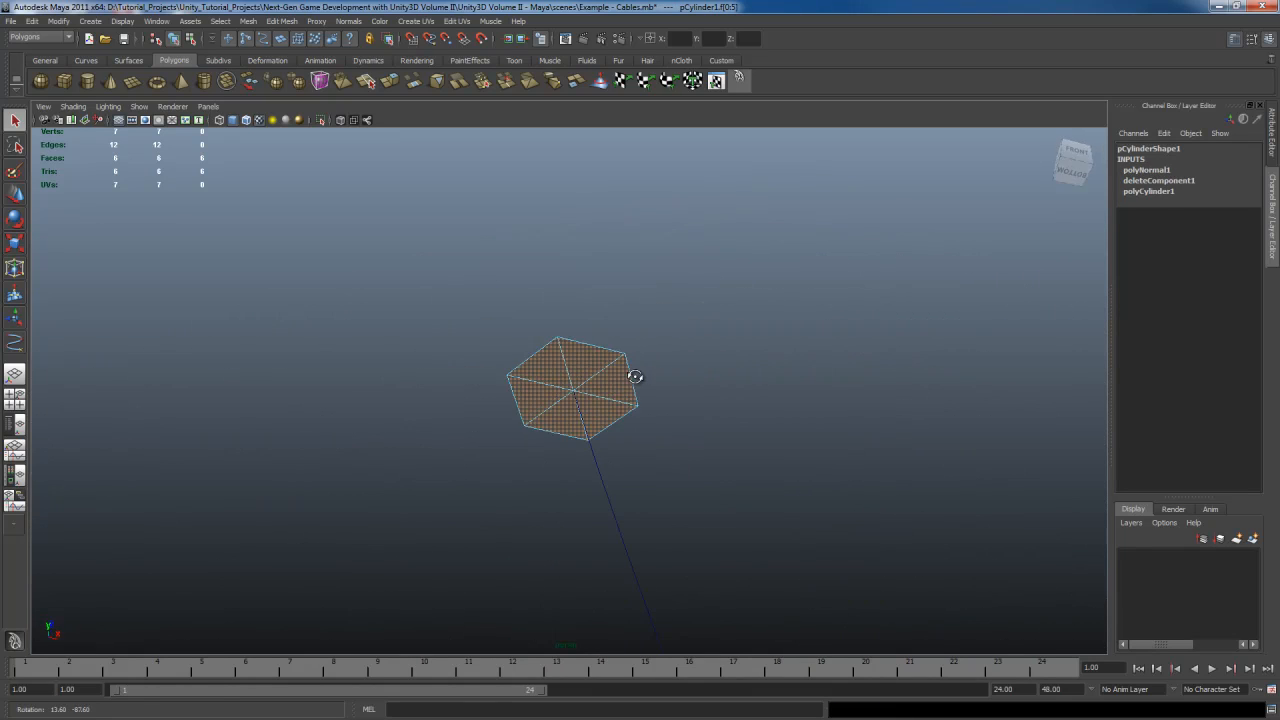
Extrude the cap faces along the selected curve with 15 divisions, then close the extrude options
{"action": "left_click", "coordinate": [625, 398]}
{"action": "right_click_drag", "start_coordinate": [620, 370], "coordinate": [646, 396], "text": "shift"}
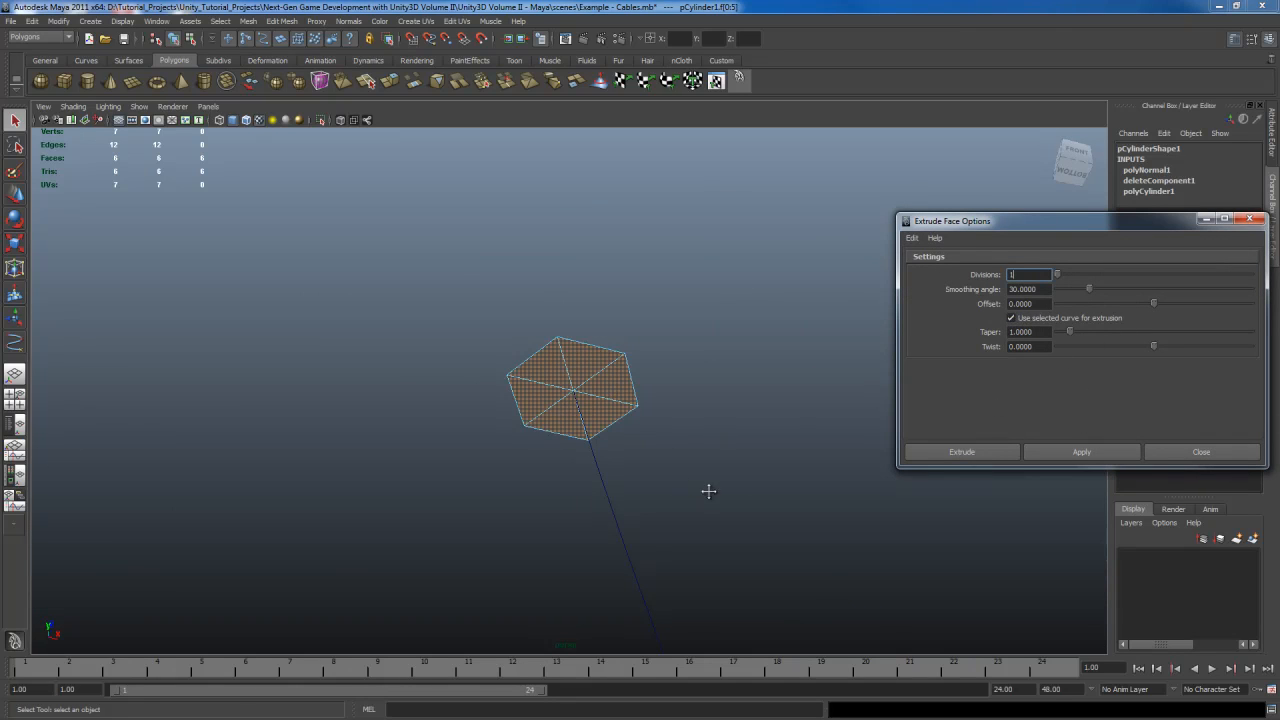
{"action": "middle_click_drag", "start_coordinate": [654, 534], "coordinate": [634, 472], "text": "alt"}
{"action": "left_click", "coordinate": [610, 490], "text": "shift"}
{"action": "left_click_drag", "start_coordinate": [731, 497], "coordinate": [745, 448], "text": "alt"}
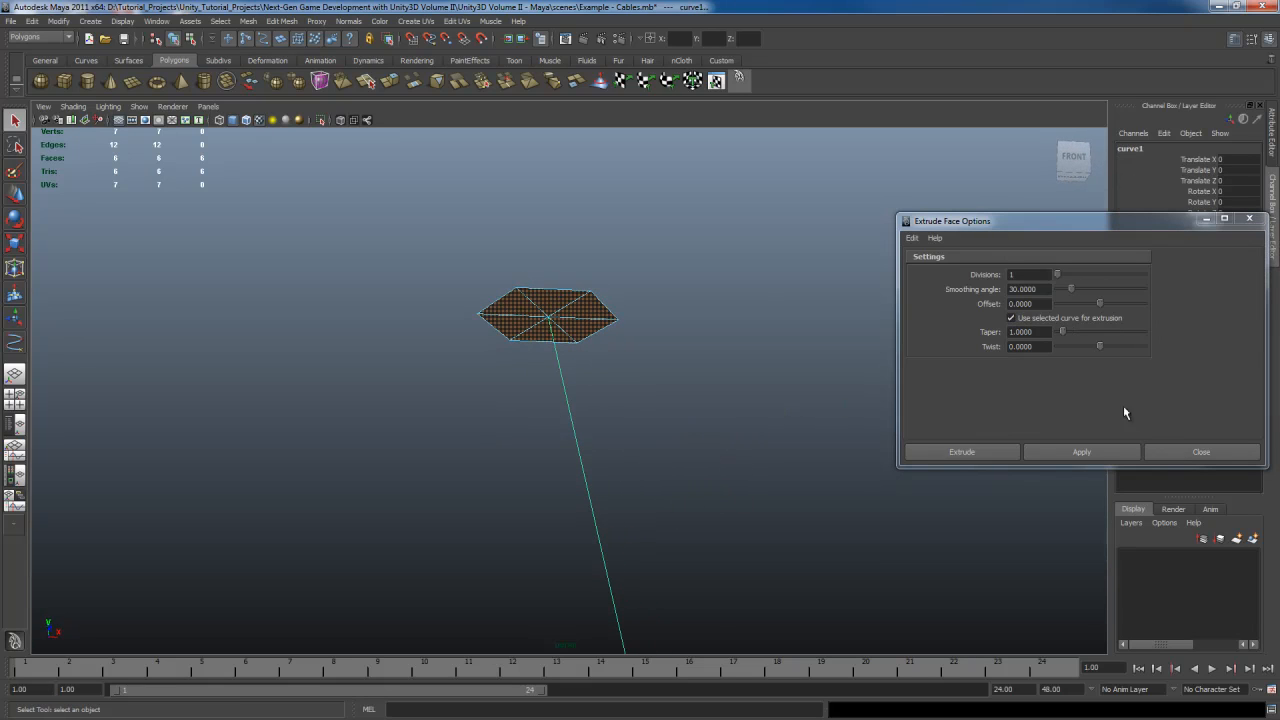
{"action": "left_click_drag", "start_coordinate": [1058, 275], "coordinate": [1087, 276]}
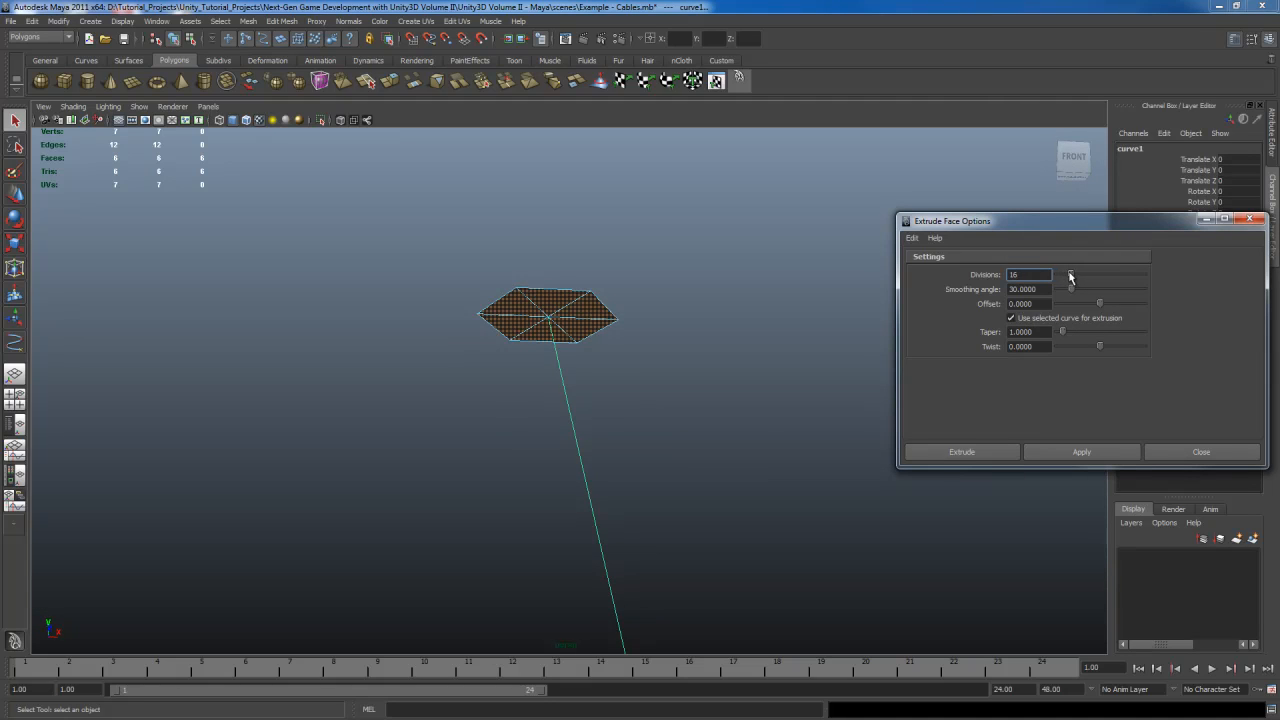
{"action": "left_click", "coordinate": [1055, 454]}
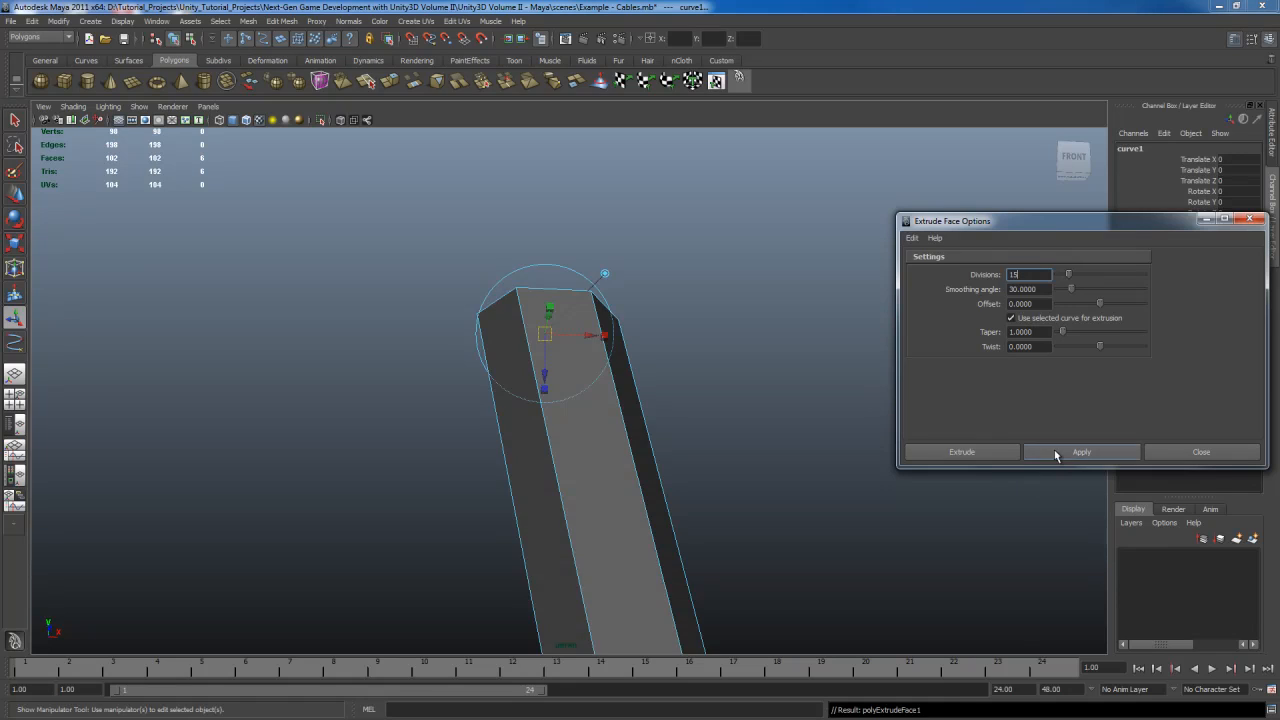
{"action": "left_click_drag", "start_coordinate": [611, 499], "coordinate": [717, 505], "text": "alt"}
{"action": "scroll", "coordinate": [681, 443], "scroll_direction": "down", "scroll_amount": 10}
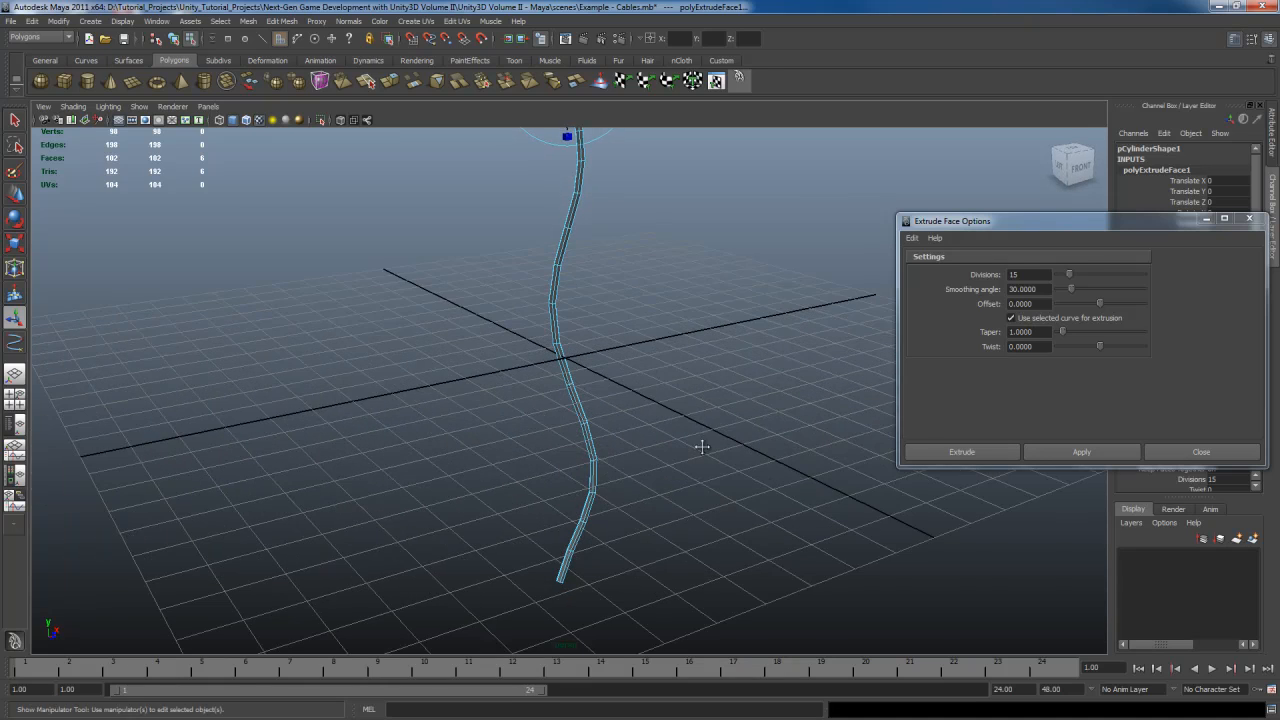
{"action": "left_click_drag", "start_coordinate": [700, 443], "coordinate": [727, 474], "text": "alt"}
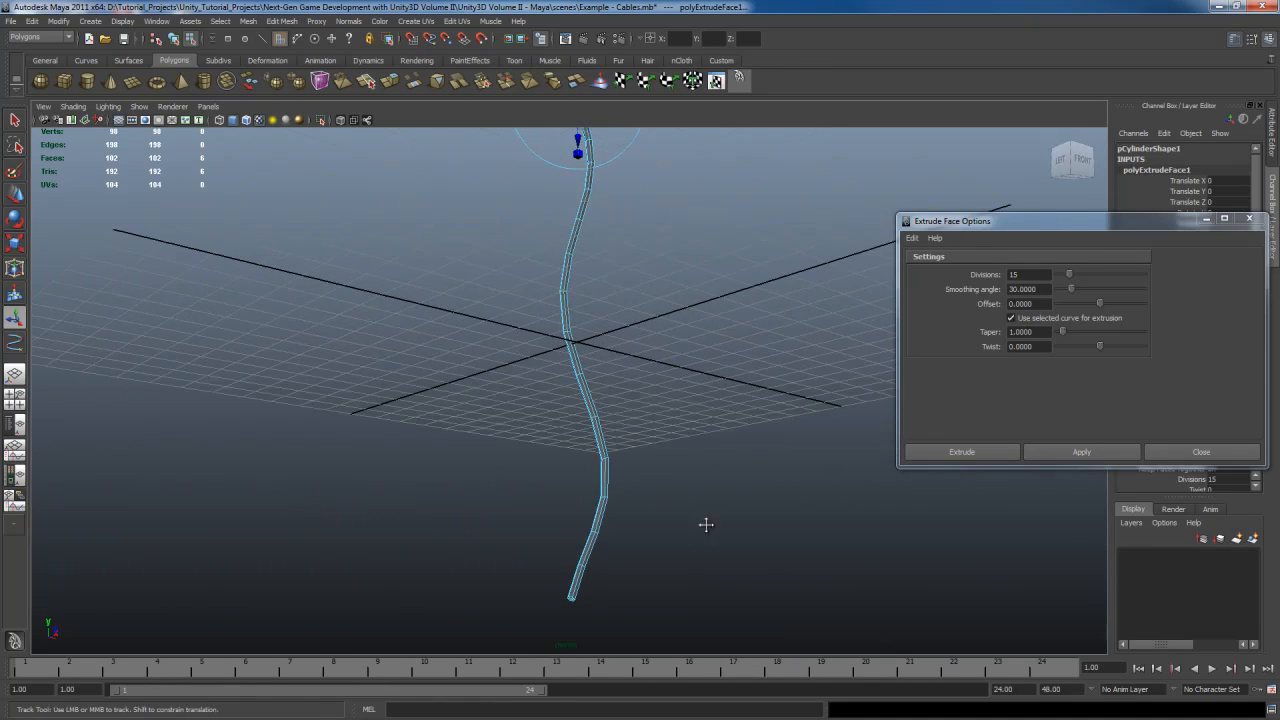
{"action": "left_click_drag", "start_coordinate": [703, 523], "coordinate": [717, 471], "text": "alt"}
{"action": "left_click", "coordinate": [1201, 452]}
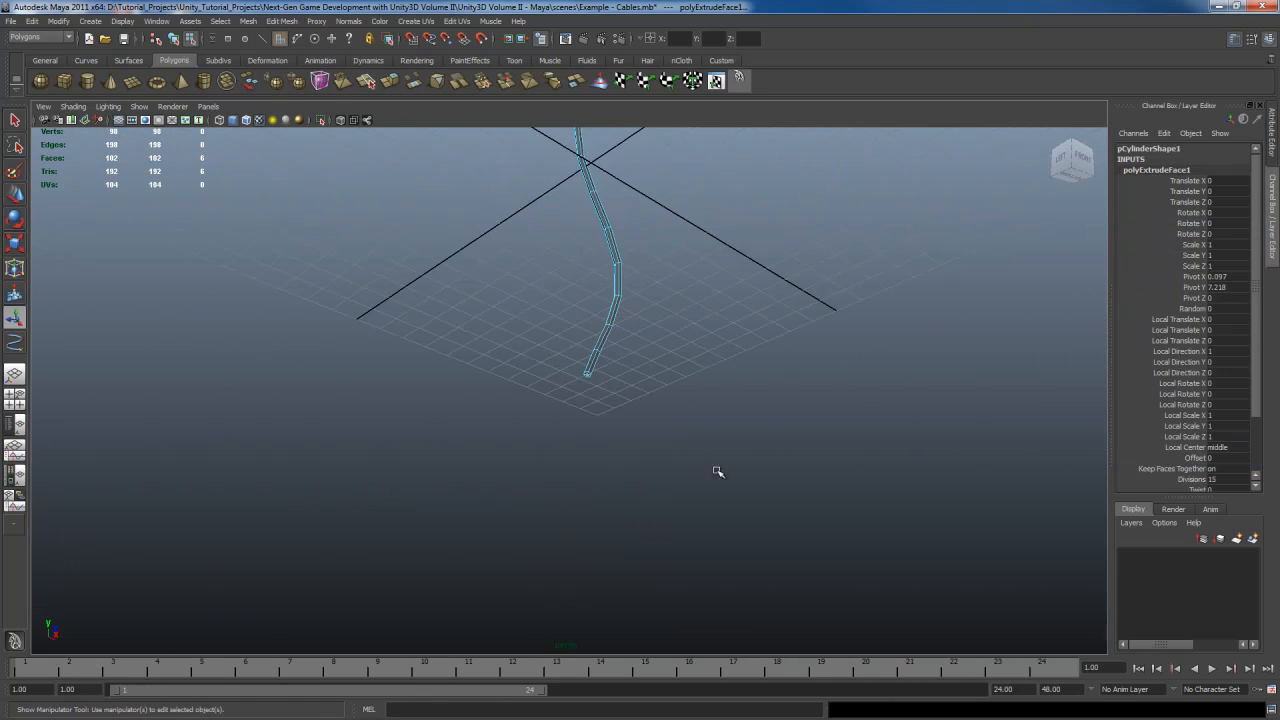
Select the faces at the cable's lower end
{"action": "scroll", "coordinate": [723, 474], "scroll_direction": "up", "scroll_amount": 5}
{"action": "middle_click_drag", "start_coordinate": [755, 375], "coordinate": [706, 449], "text": "alt"}
{"action": "left_click_drag", "start_coordinate": [700, 404], "coordinate": [712, 442], "text": "alt"}
{"action": "scroll", "coordinate": [710, 443], "scroll_direction": "up", "scroll_amount": 4}
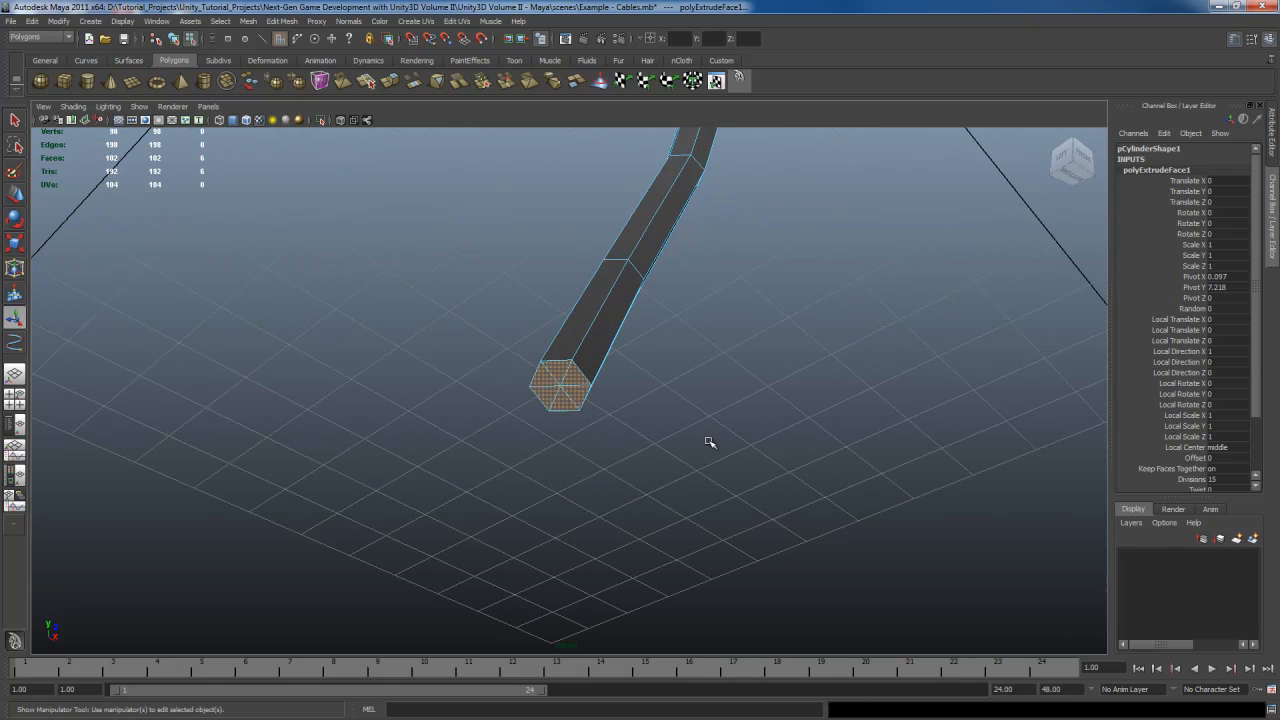
{"action": "key", "text": "q"}
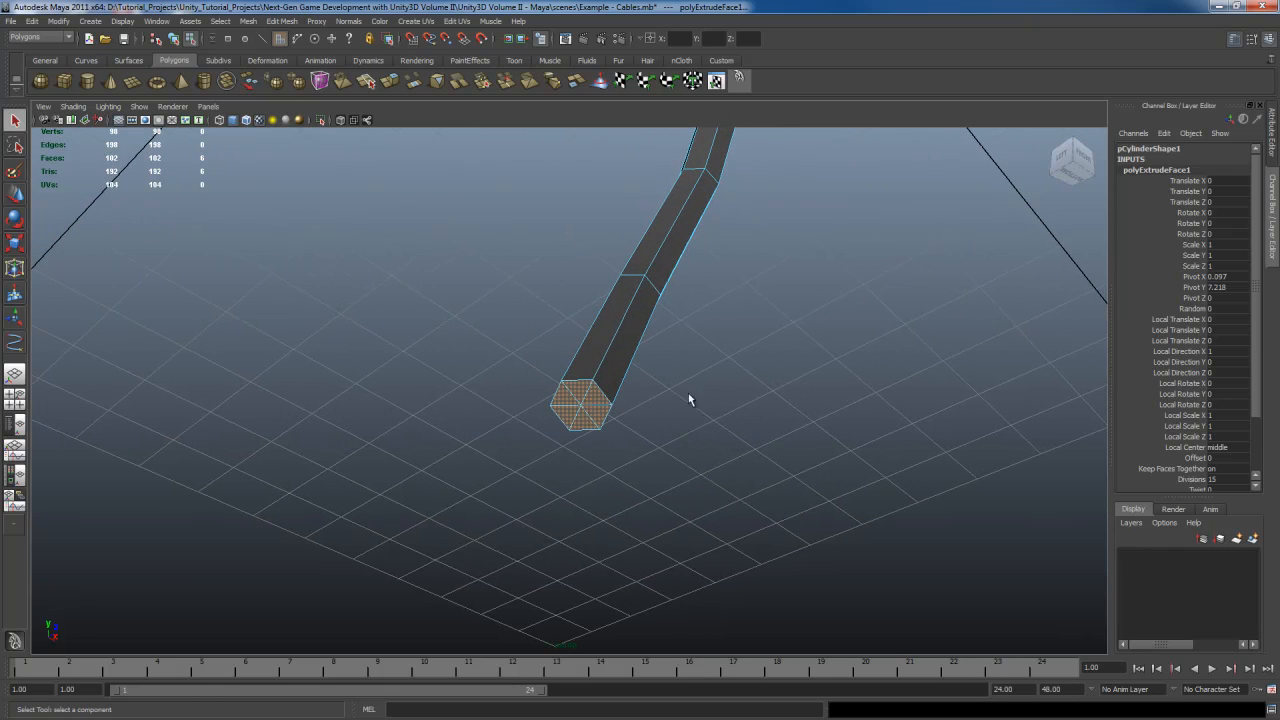
{"action": "left_click", "coordinate": [548, 427]}
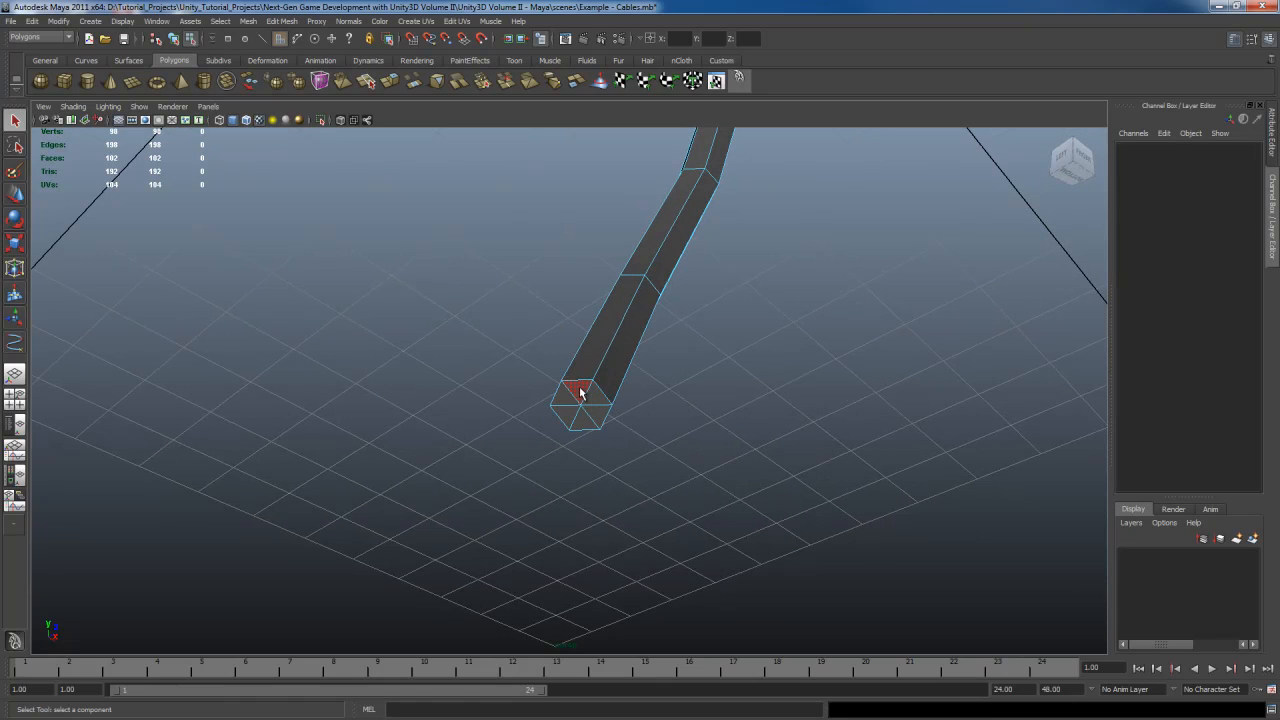
{"action": "left_click", "coordinate": [580, 392]}
{"action": "left_click_drag", "start_coordinate": [600, 417], "coordinate": [674, 409], "text": "alt"}
{"action": "key", "text": "f"}
{"action": "scroll", "coordinate": [569, 448], "scroll_direction": "down", "scroll_amount": 5}
{"action": "scroll", "coordinate": [674, 409], "scroll_direction": "up", "scroll_amount": 3}
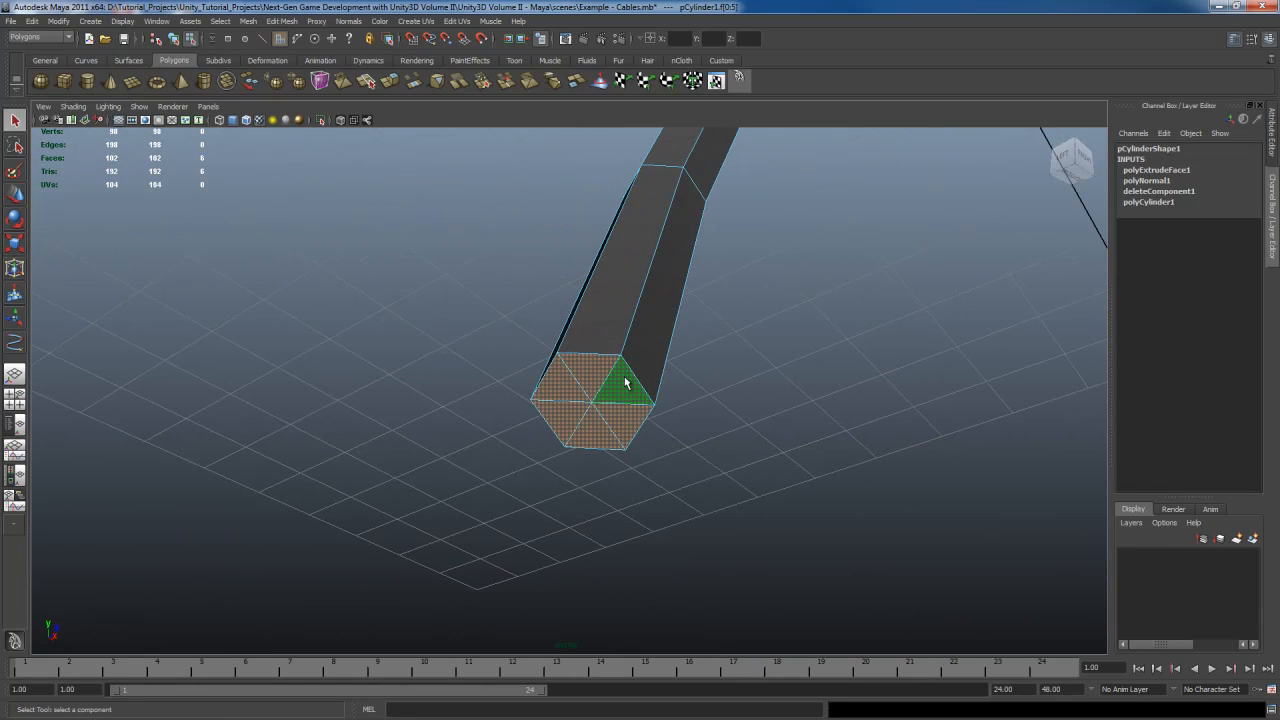
{"action": "right_click_drag", "start_coordinate": [626, 383], "coordinate": [651, 409], "text": "shift"}
Reset the extrude face options and extrude the selected end faces
{"action": "left_click", "coordinate": [912, 239]}
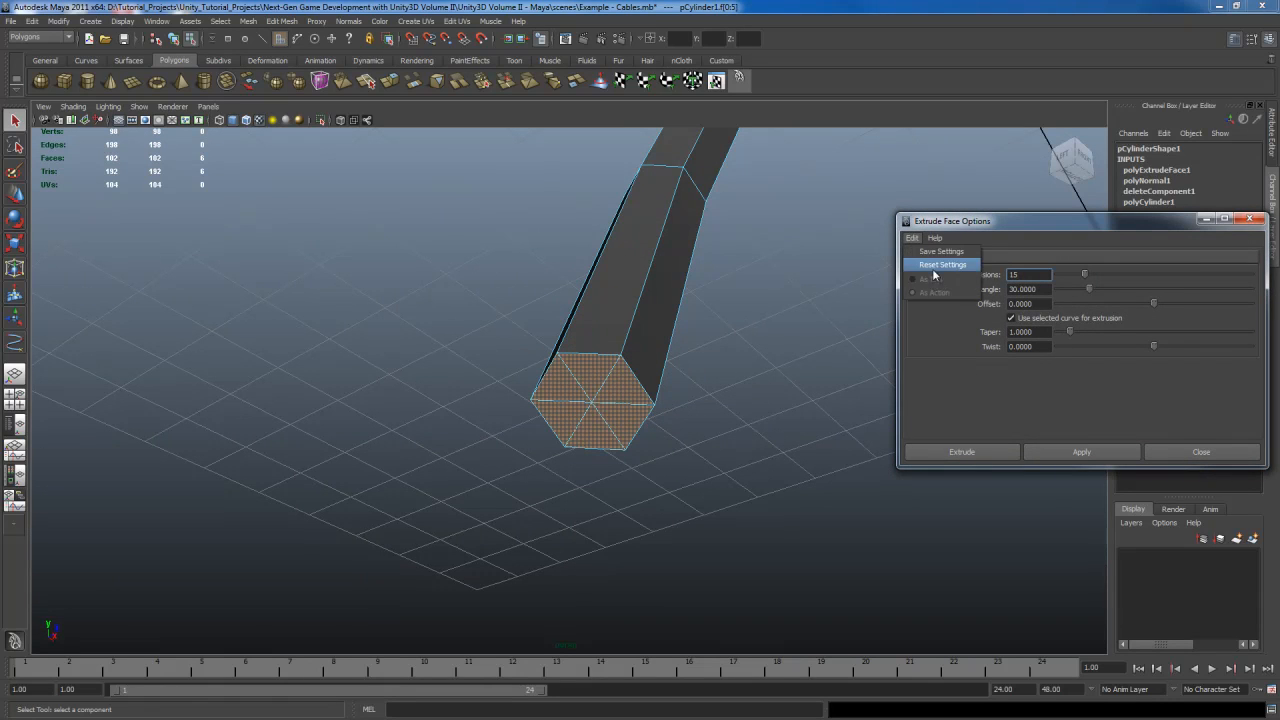
{"action": "left_click", "coordinate": [935, 270]}
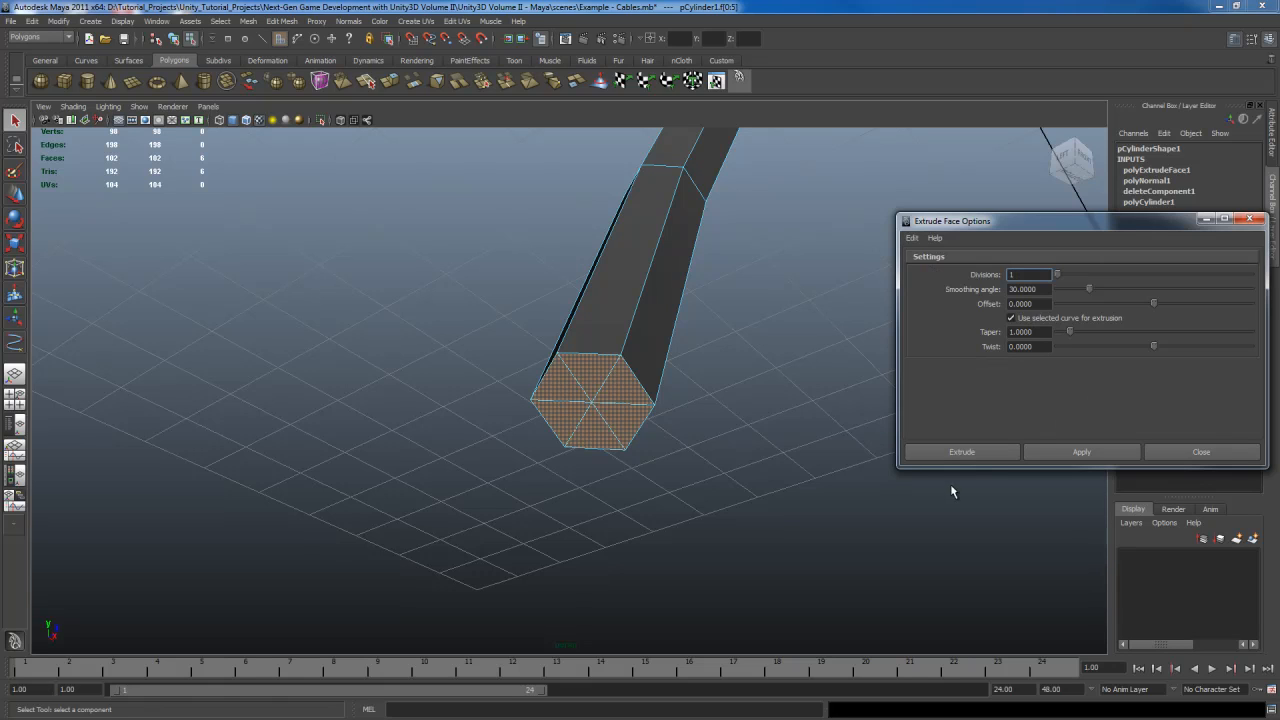
{"action": "left_click", "coordinate": [1001, 454]}
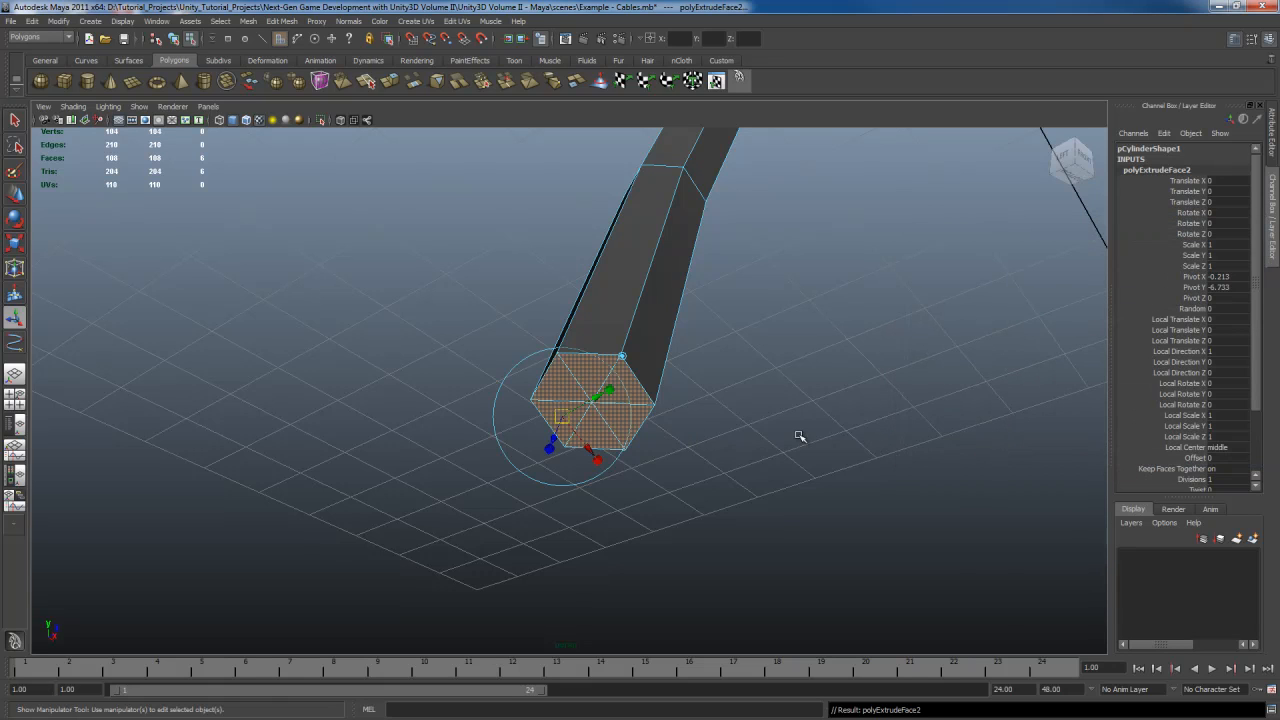
Scale the new end faces down uniformly to about 0.633
{"action": "scroll", "coordinate": [800, 436], "scroll_direction": "up", "scroll_amount": 2}
{"action": "left_click", "coordinate": [619, 365]}
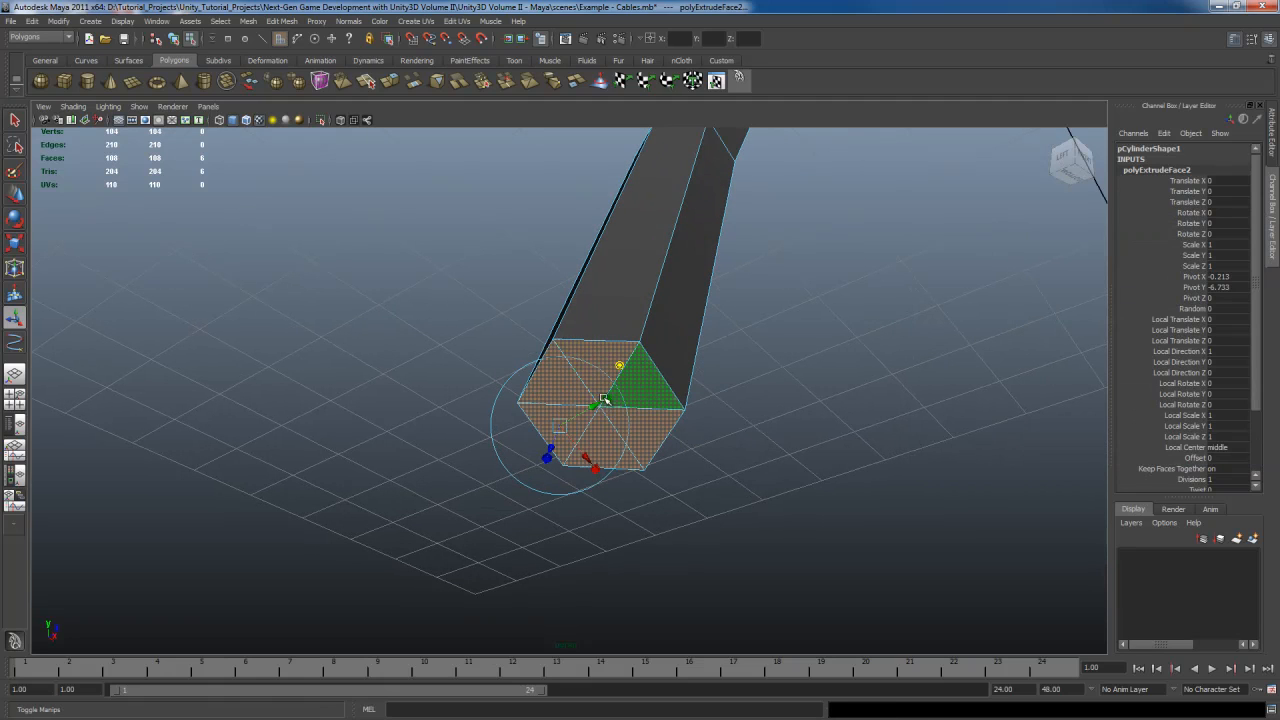
{"action": "left_click", "coordinate": [604, 399]}
{"action": "left_click_drag", "start_coordinate": [561, 427], "coordinate": [541, 435]}
{"action": "scroll", "coordinate": [1183, 405], "scroll_direction": "down", "scroll_amount": 3}
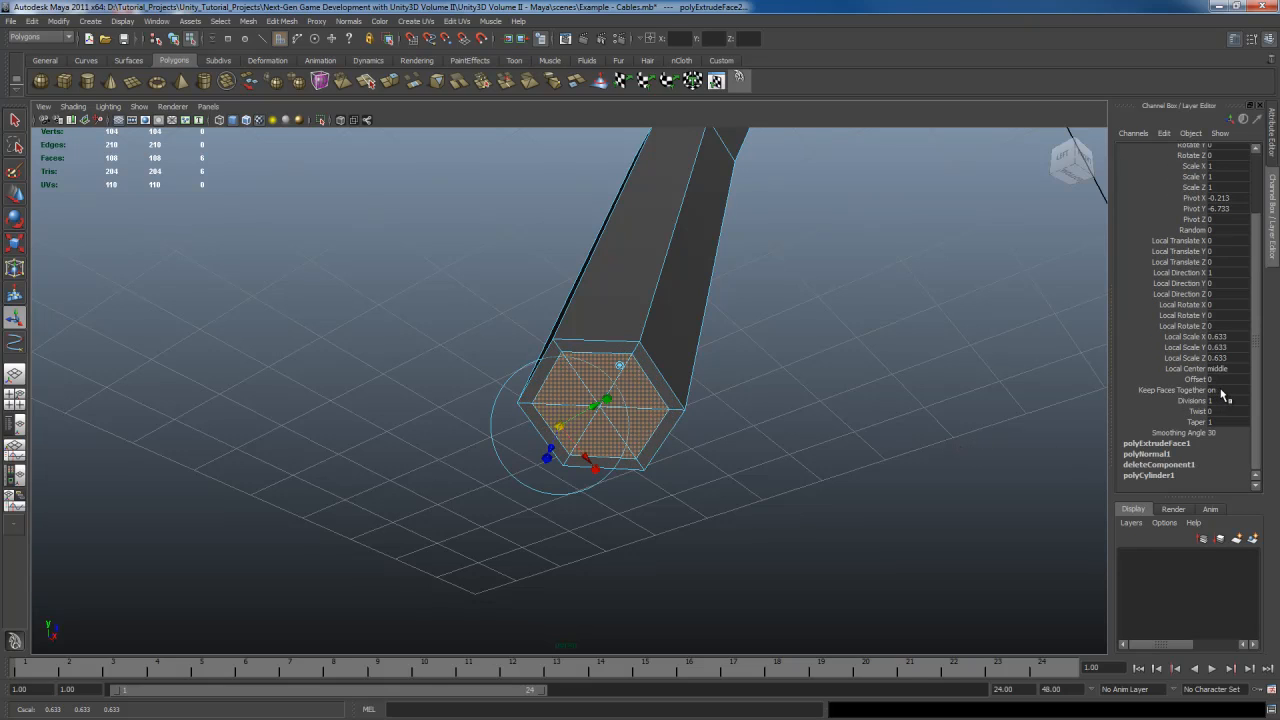
Turn Keep Faces Together off and scale the end faces to about 0.559
{"action": "double_click", "coordinate": [1220, 390]}
{"action": "type", "text": "0"}
{"action": "key", "text": "Return"}
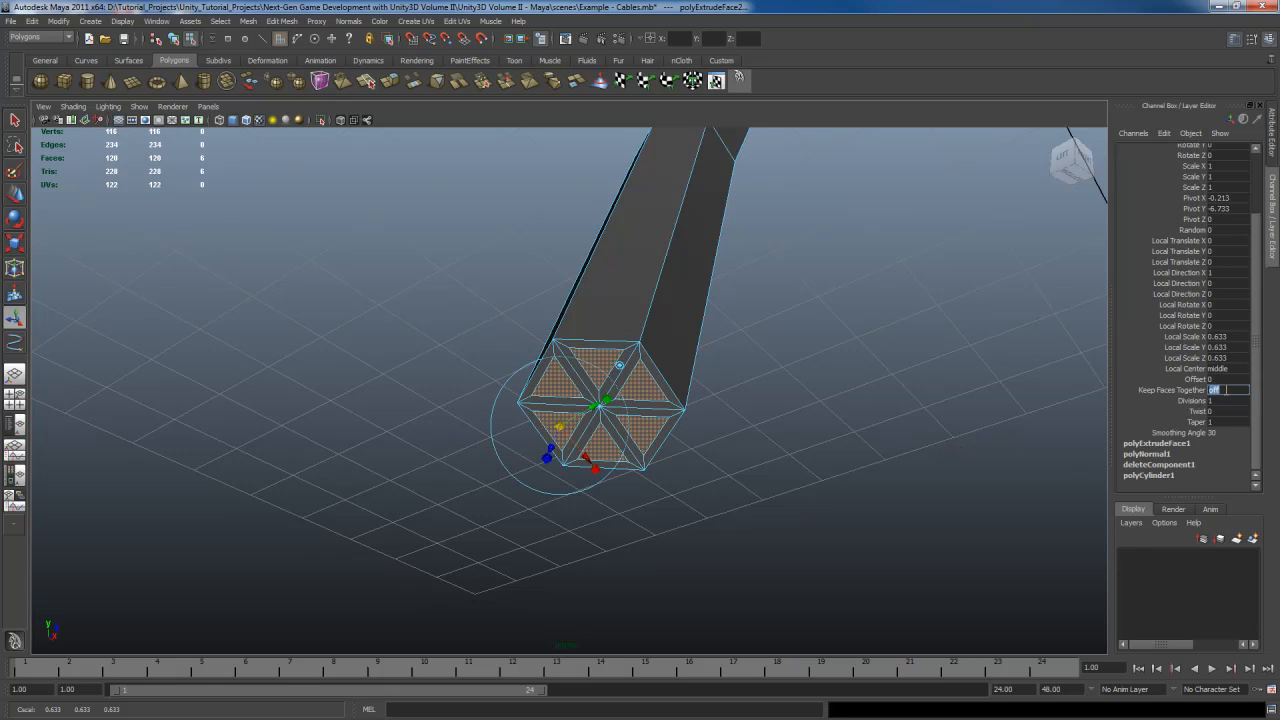
{"action": "left_click_drag", "start_coordinate": [559, 427], "coordinate": [555, 428]}
{"action": "left_click_drag", "start_coordinate": [785, 462], "coordinate": [759, 474], "text": "alt"}
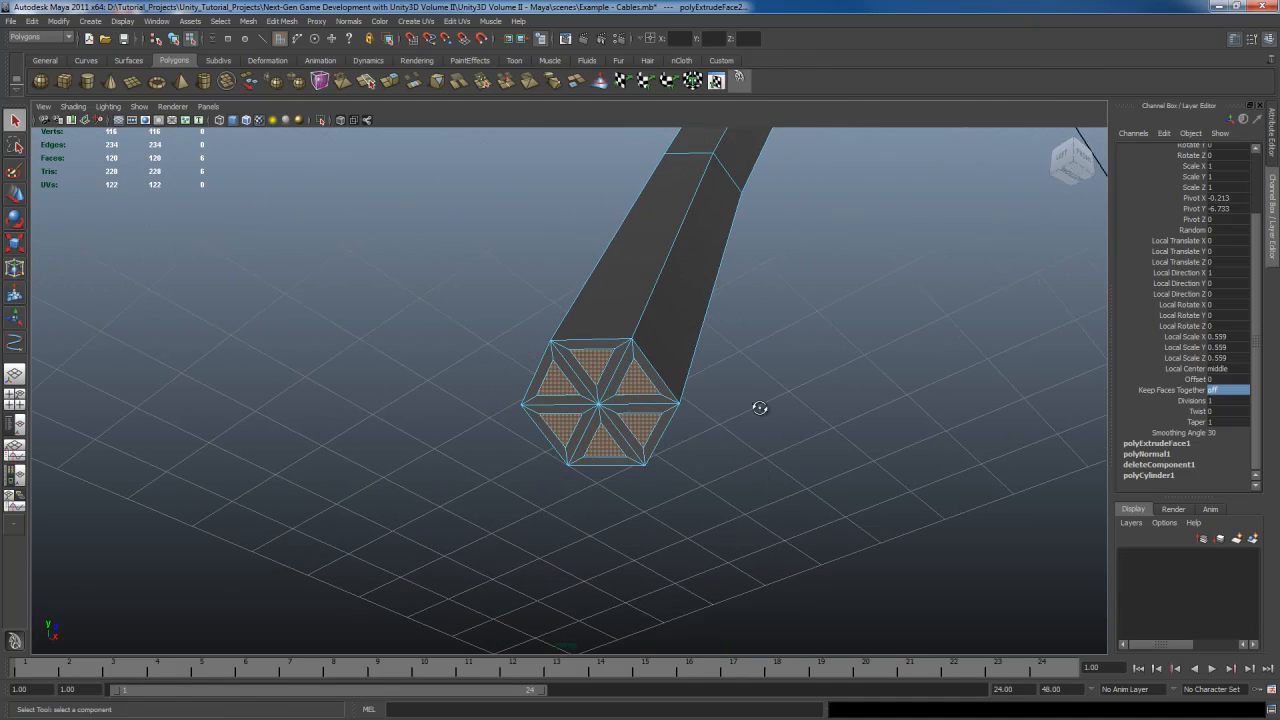
Examine the finished cable from the perspective and front views
{"action": "mouse_move", "coordinate": [757, 408]}
{"action": "left_mouse_down", "text": "alt"}
{"action": "mouse_move", "coordinate": [771, 386]}
{"action": "mouse_move", "coordinate": [750, 432]}
{"action": "left_mouse_up", "text": "alt"}
{"action": "scroll", "coordinate": [750, 432], "scroll_direction": "down", "scroll_amount": 3}
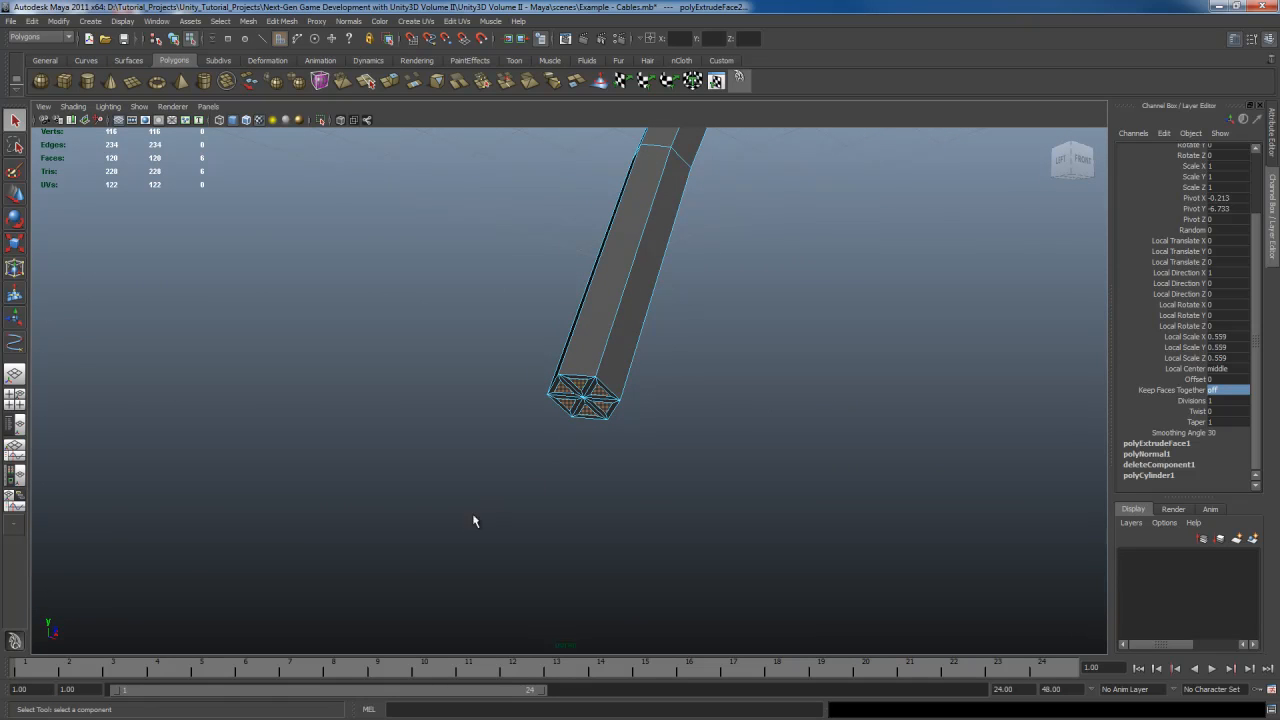
{"action": "mouse_move", "coordinate": [838, 482]}
{"action": "left_mouse_down", "text": "alt"}
{"action": "mouse_move", "coordinate": [894, 471]}
{"action": "mouse_move", "coordinate": [869, 437]}
{"action": "mouse_move", "coordinate": [894, 446]}
{"action": "mouse_move", "coordinate": [853, 484]}
{"action": "left_mouse_up", "text": "alt"}
{"action": "key", "text": "space"}
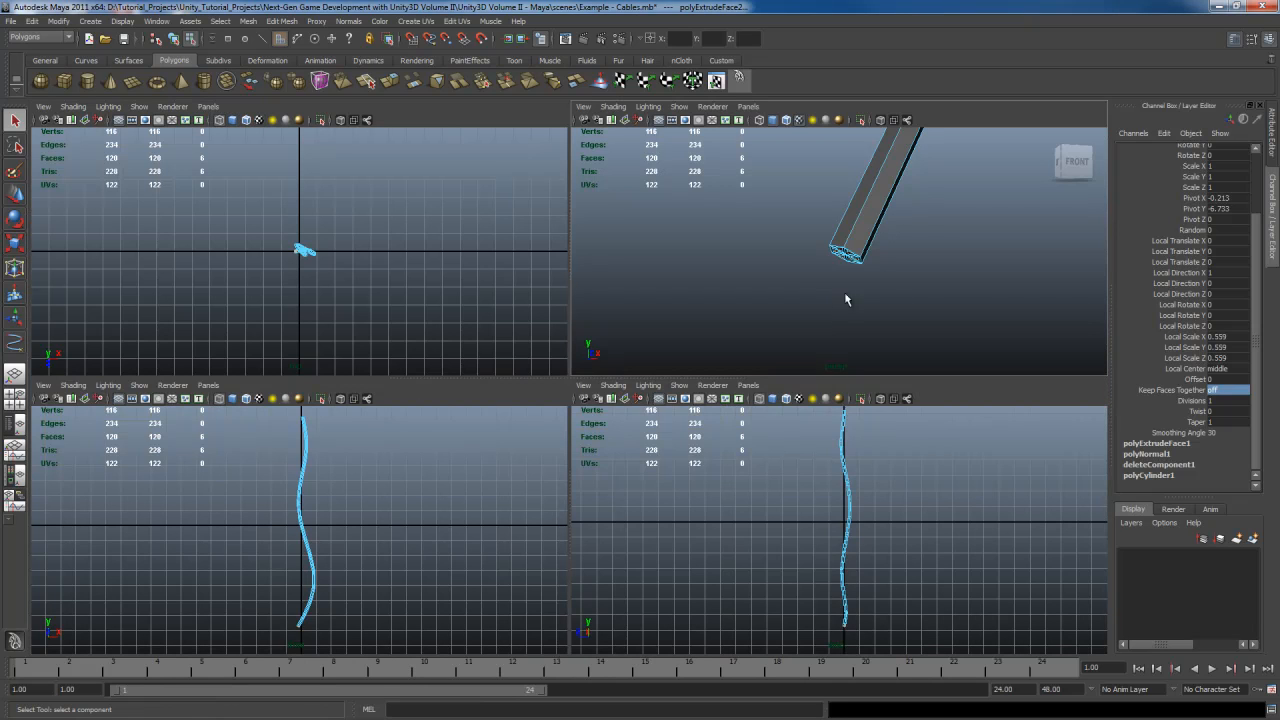
{"action": "key", "text": "space"}
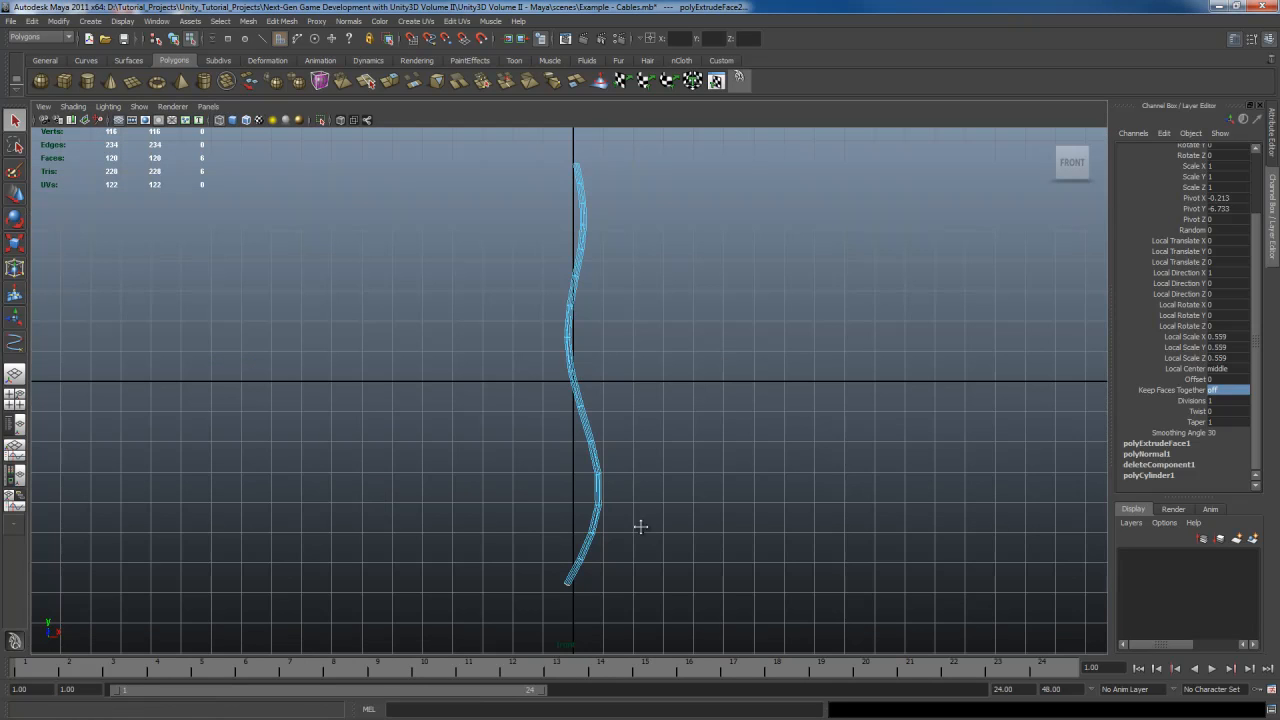
{"action": "middle_click_drag", "start_coordinate": [640, 523], "coordinate": [642, 407], "text": "alt"}
{"action": "scroll", "coordinate": [640, 407], "scroll_direction": "up", "scroll_amount": 5}
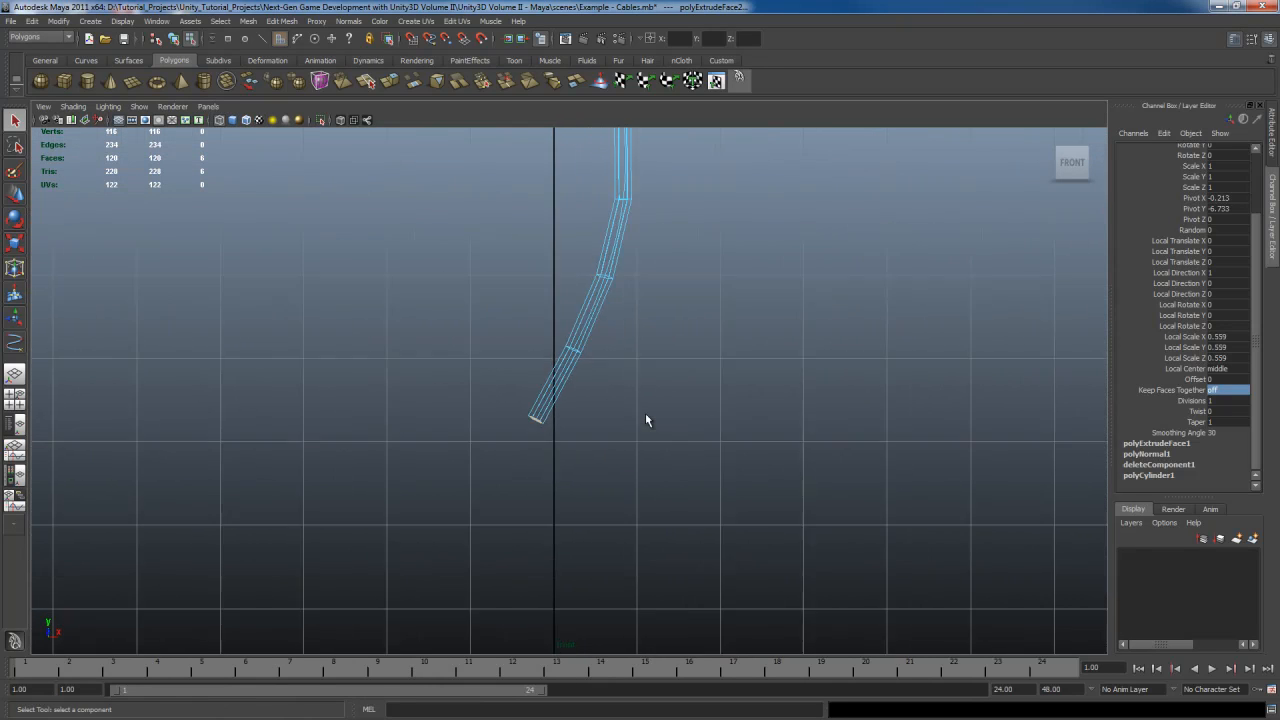
Draw a wavy EP curve in the front view starting at the cable's lower end and extending sideways
{"action": "left_click", "coordinate": [626, 430]}
{"action": "middle_click_drag", "start_coordinate": [600, 489], "coordinate": [639, 460], "text": "alt"}
{"action": "scroll", "coordinate": [639, 460], "scroll_direction": "up", "scroll_amount": 3}
{"action": "mouse_move", "coordinate": [678, 400]}
{"action": "middle_mouse_down", "text": "alt"}
{"action": "mouse_move", "coordinate": [680, 386]}
{"action": "mouse_move", "coordinate": [689, 414]}
{"action": "middle_mouse_up", "text": "alt"}
{"action": "key", "text": "F8"}
{"action": "left_click", "coordinate": [635, 320]}
{"action": "left_click", "coordinate": [634, 303]}
{"action": "left_click", "coordinate": [739, 79]}
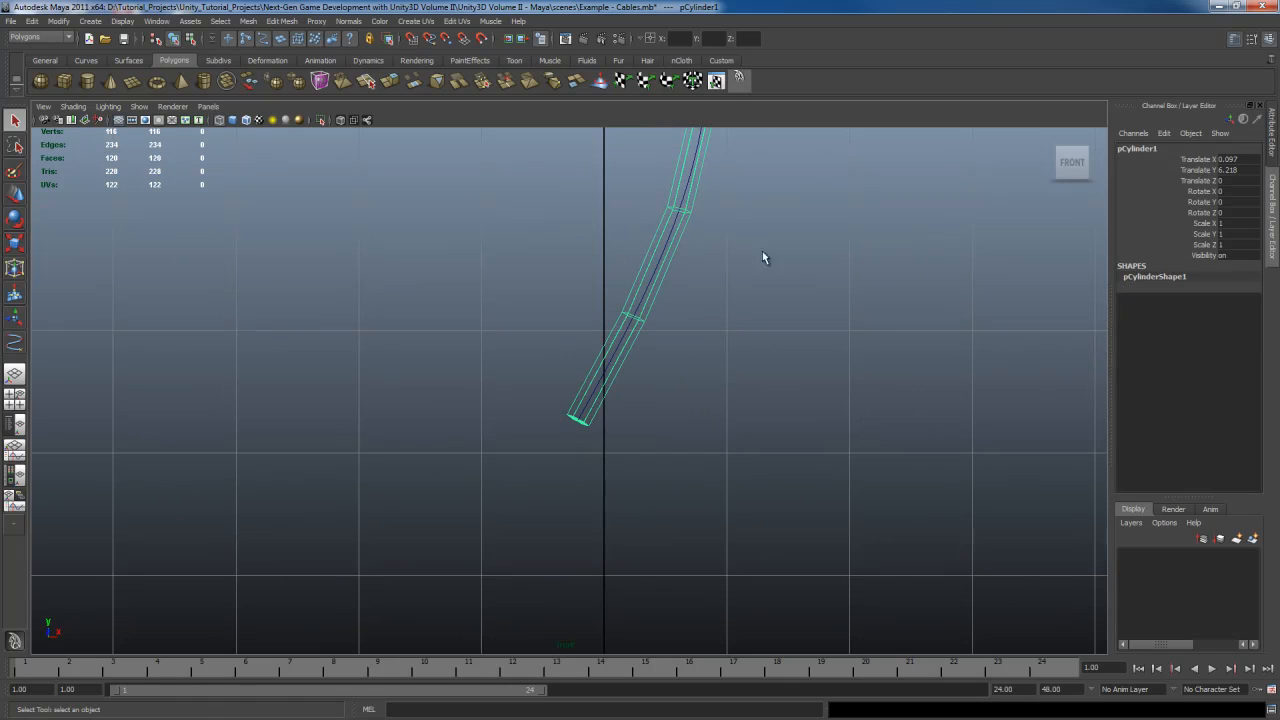
{"action": "middle_click_drag", "start_coordinate": [766, 320], "coordinate": [769, 283], "text": "alt"}
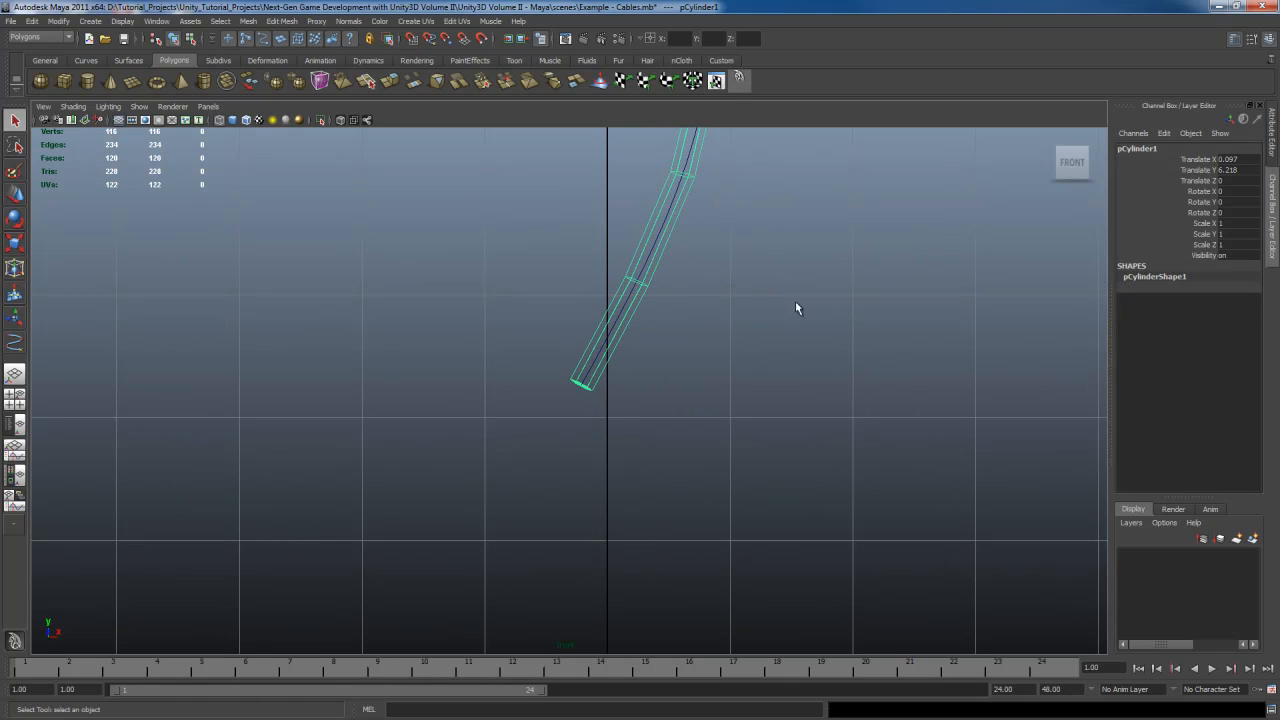
{"action": "key", "text": "space"}
{"action": "left_click_drag", "start_coordinate": [529, 155], "coordinate": [580, 276]}
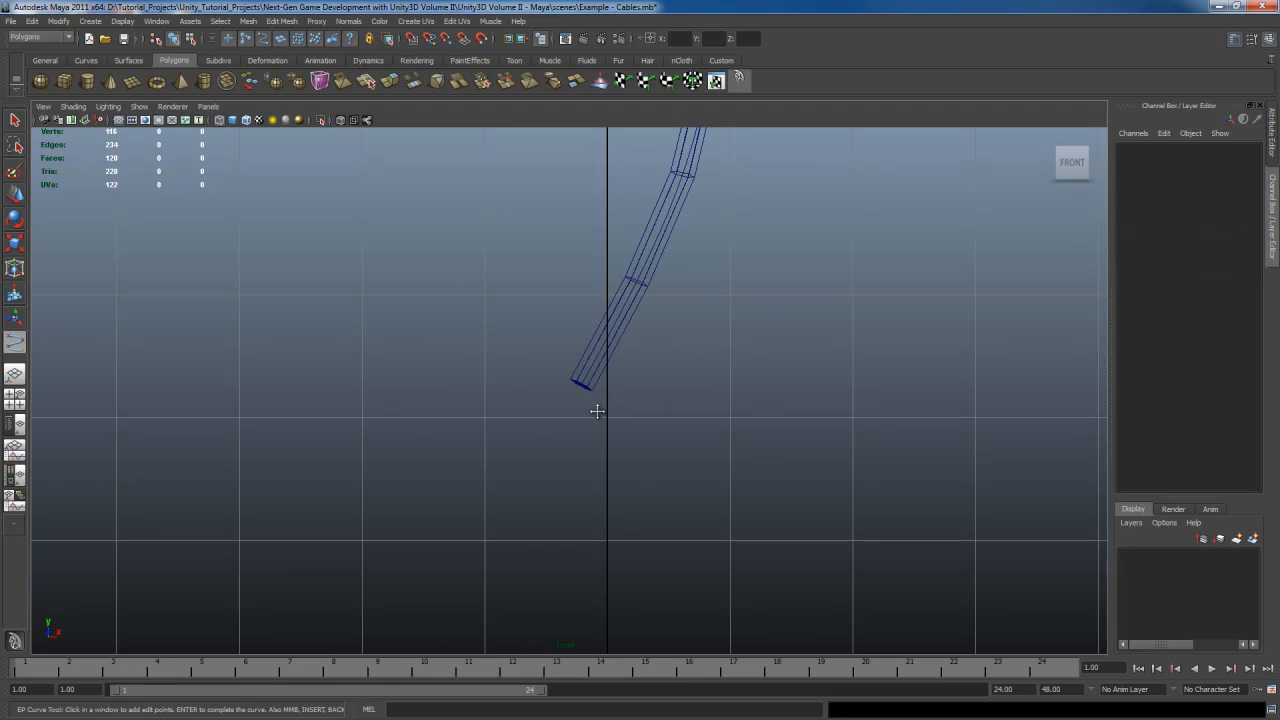
{"action": "middle_click_drag", "start_coordinate": [598, 410], "coordinate": [607, 339], "text": "alt"}
{"action": "left_click", "coordinate": [595, 290]}
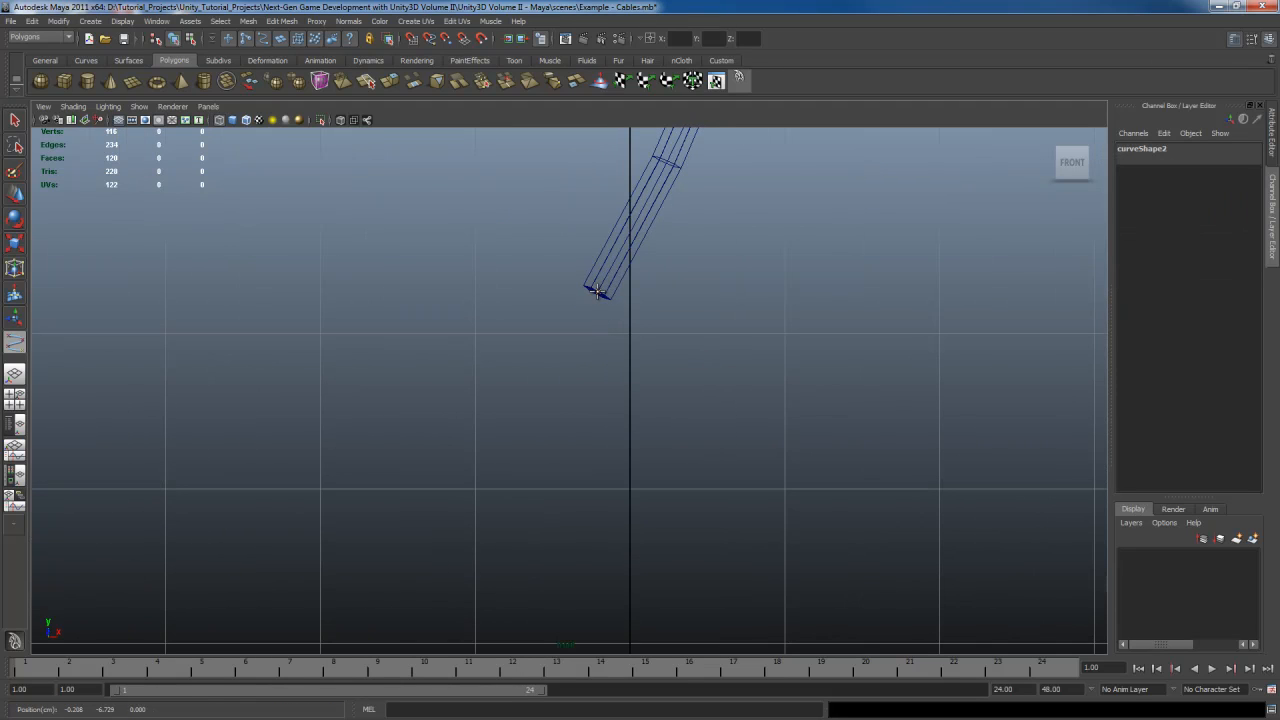
{"action": "left_click", "coordinate": [540, 298]}
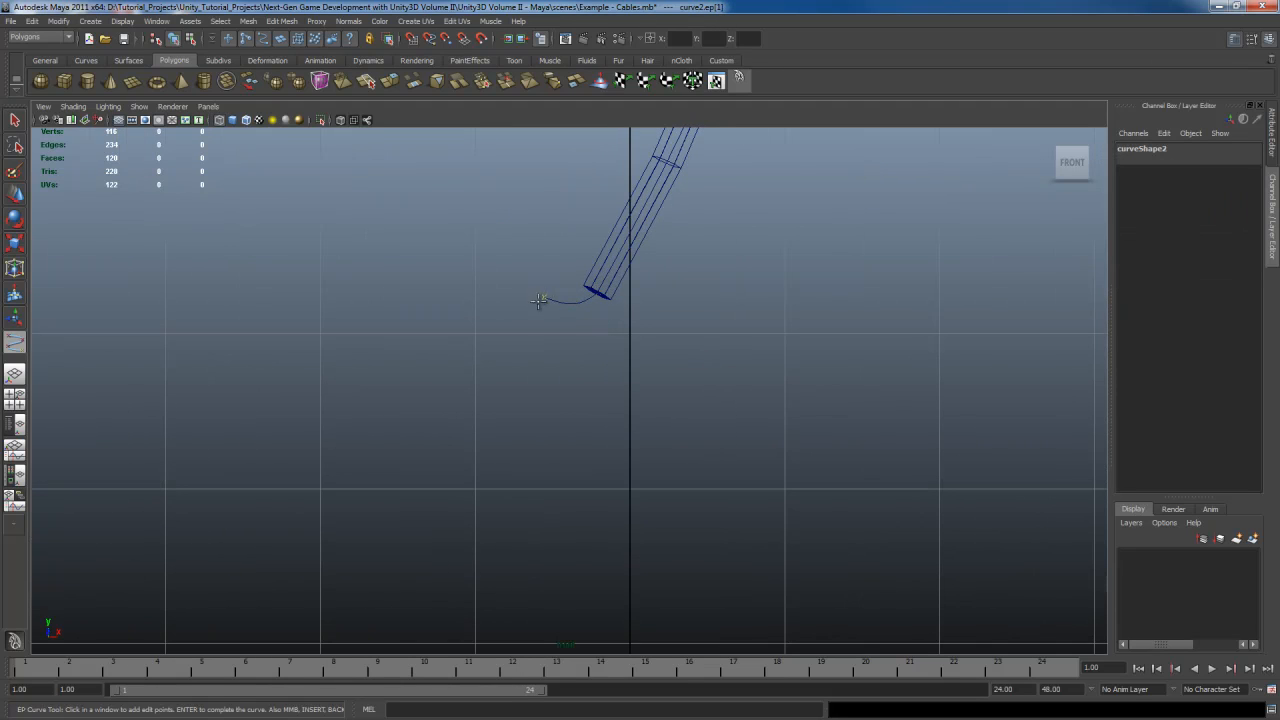
{"action": "left_click", "coordinate": [522, 316]}
{"action": "left_click_drag", "start_coordinate": [516, 318], "coordinate": [509, 318]}
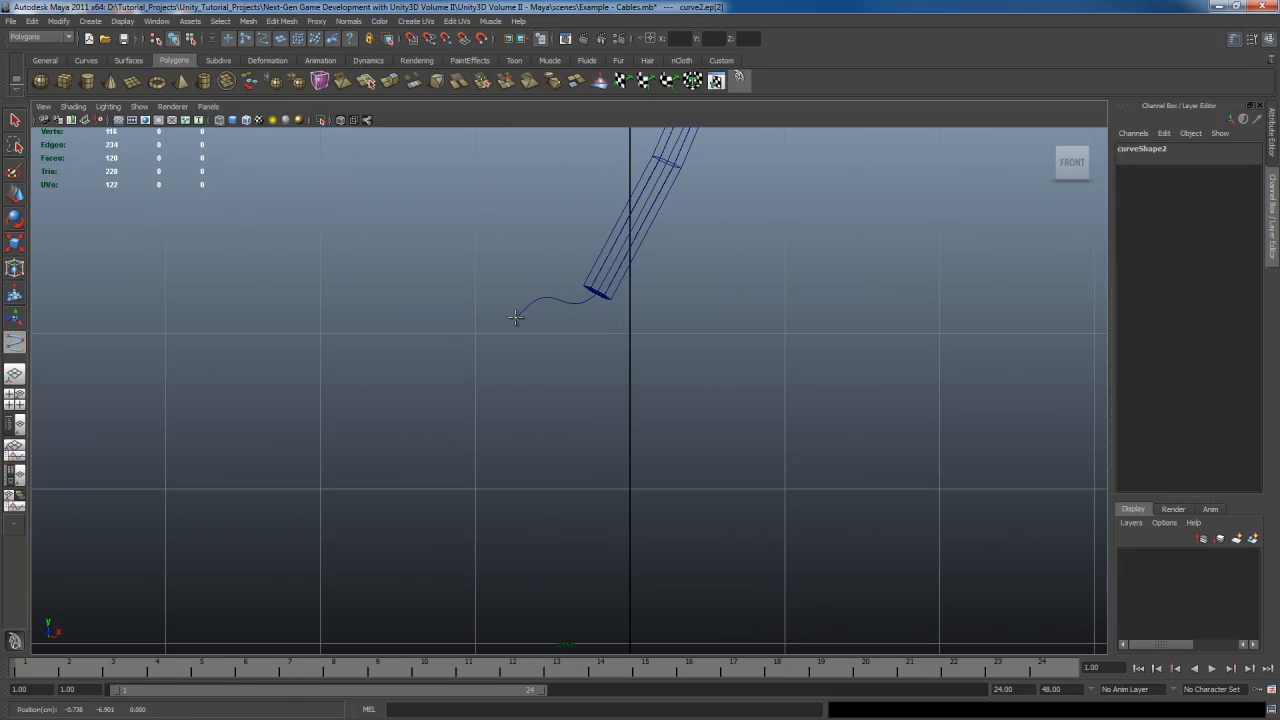
{"action": "left_click", "coordinate": [487, 326]}
{"action": "left_click", "coordinate": [484, 327]}
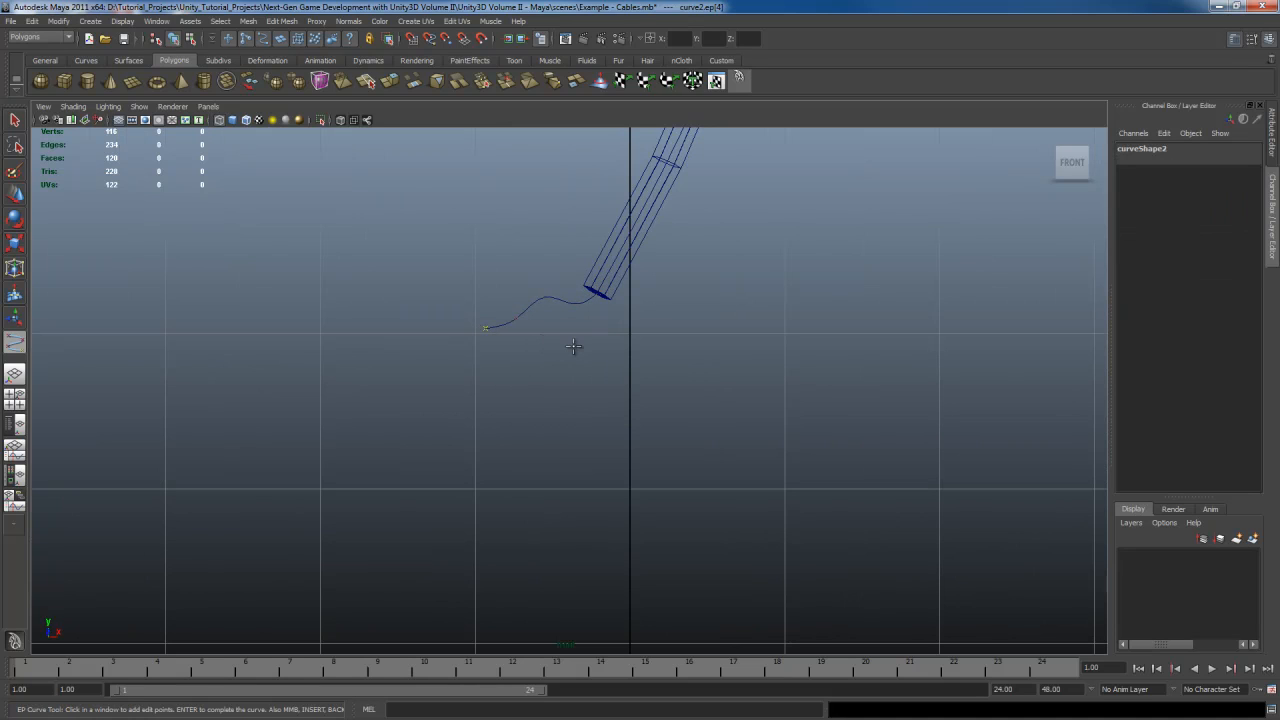
{"action": "key", "text": "Return"}
Snap the curve's pivot to its starting point near the cable's end face
{"action": "scroll", "coordinate": [617, 355], "scroll_direction": "up", "scroll_amount": 3}
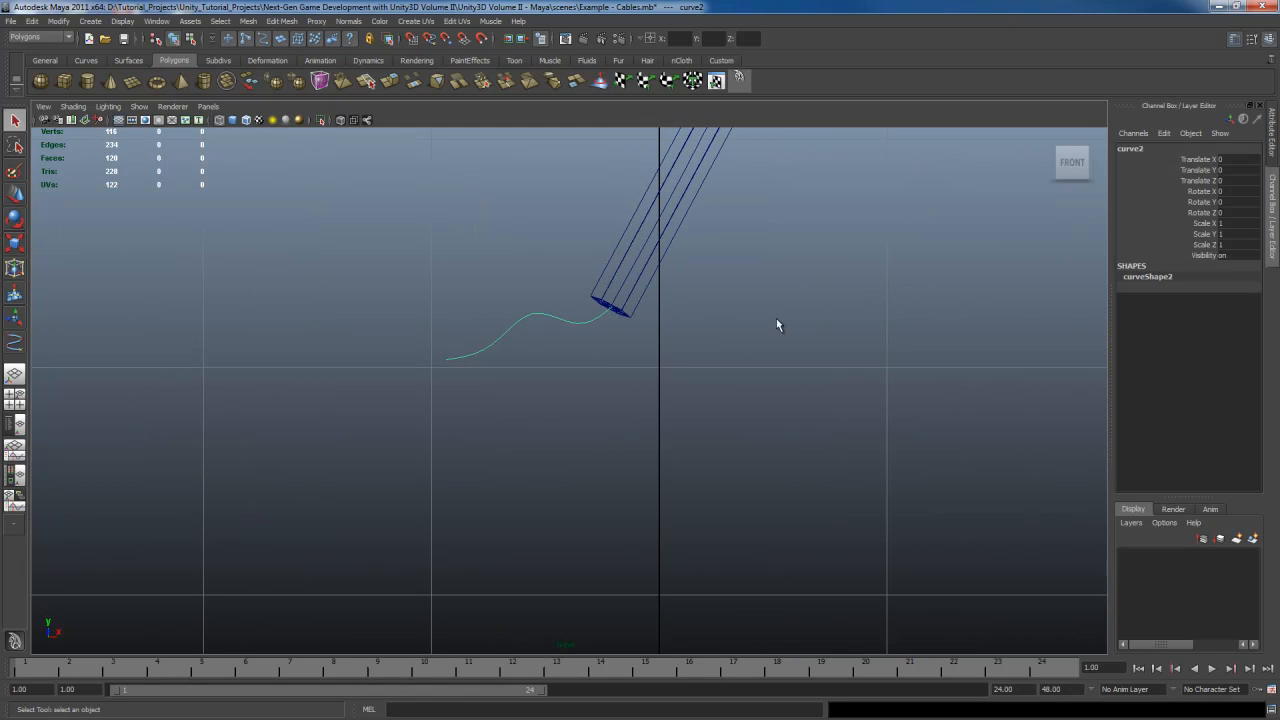
{"action": "key", "text": "space"}
{"action": "key", "text": "space"}
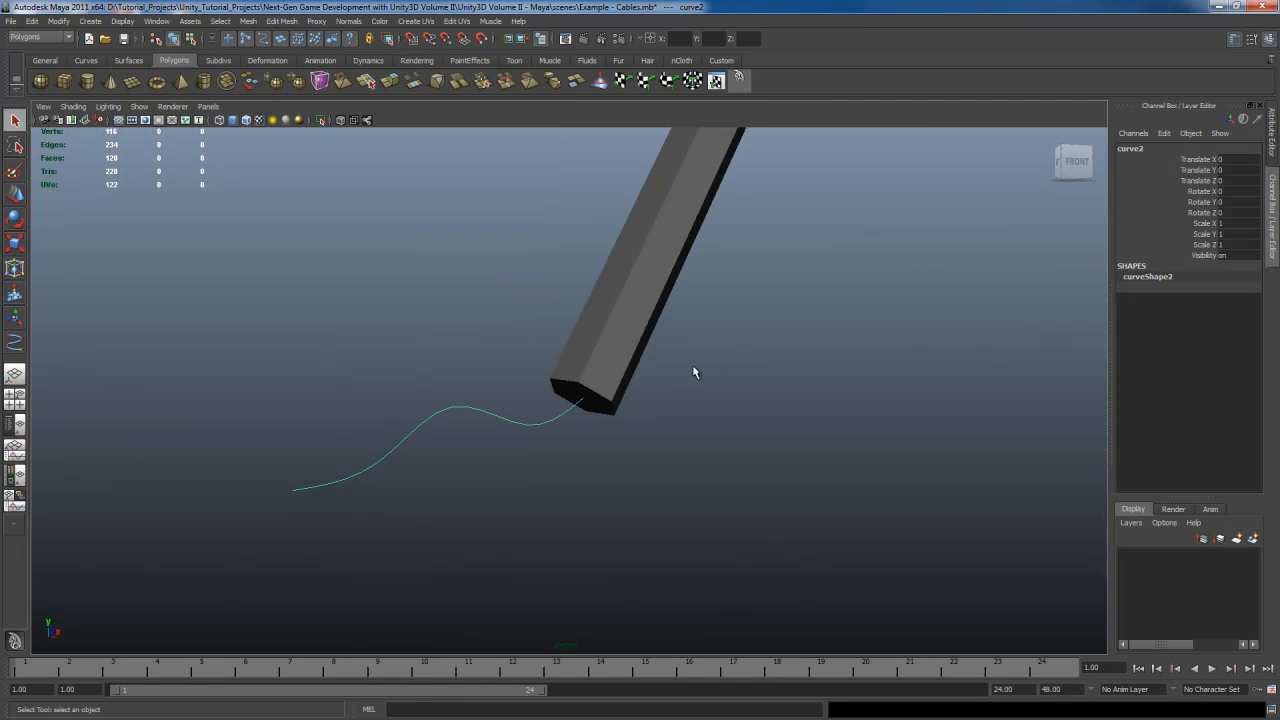
{"action": "left_click_drag", "start_coordinate": [694, 371], "coordinate": [746, 301], "text": "alt"}
{"action": "key", "text": "w"}
{"action": "key", "text": "q"}
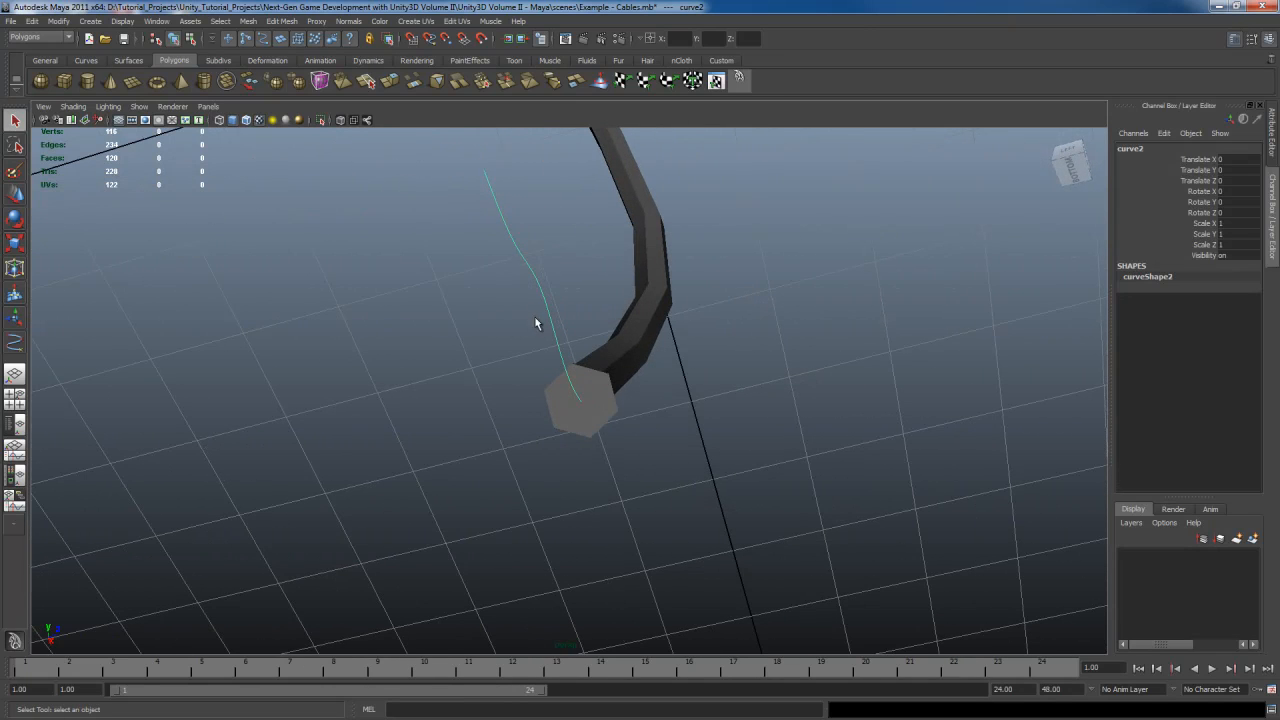
{"action": "key", "text": "w"}
{"action": "left_click_drag", "start_coordinate": [794, 329], "coordinate": [793, 344], "text": "alt"}
{"action": "key", "text": "a"}
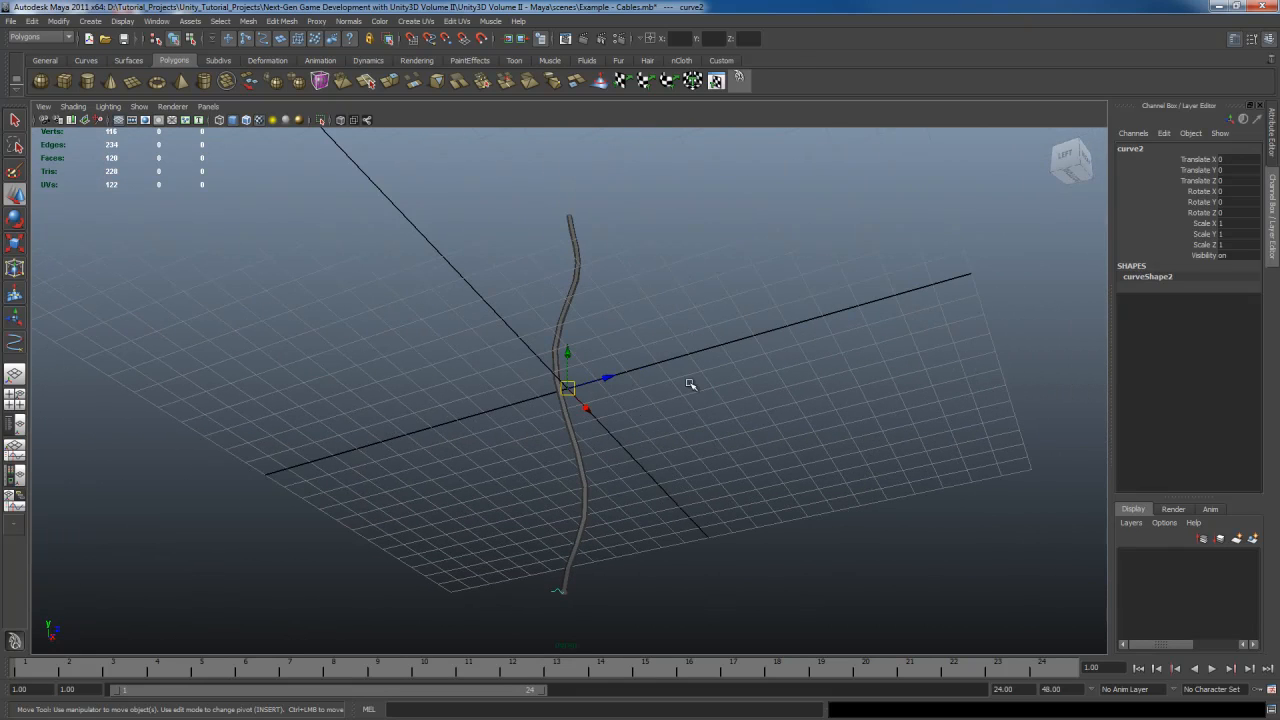
{"action": "scroll", "coordinate": [690, 384], "scroll_direction": "up", "scroll_amount": 5}
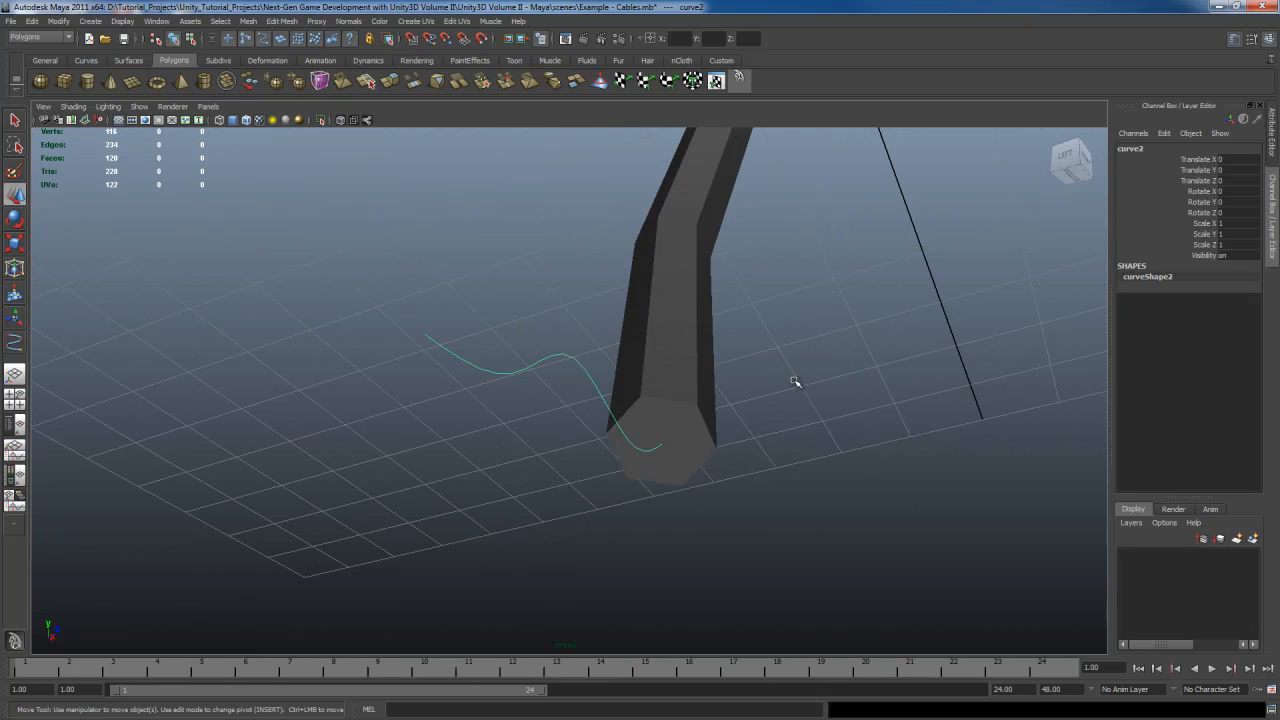
{"action": "key", "text": "Insert"}
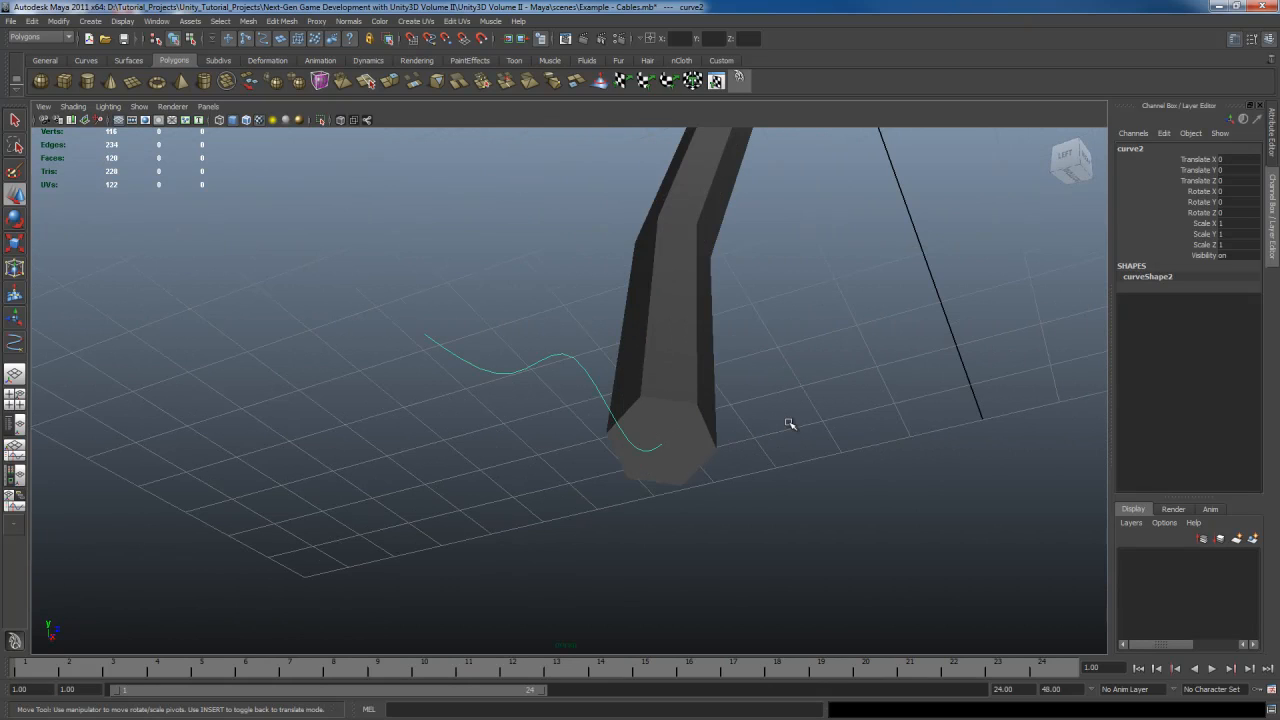
{"action": "key", "text": "space"}
{"action": "left_click_drag", "start_coordinate": [740, 212], "coordinate": [776, 344]}
{"action": "left_click_drag", "start_coordinate": [569, 390], "coordinate": [662, 444]}
{"action": "key", "text": "c"}
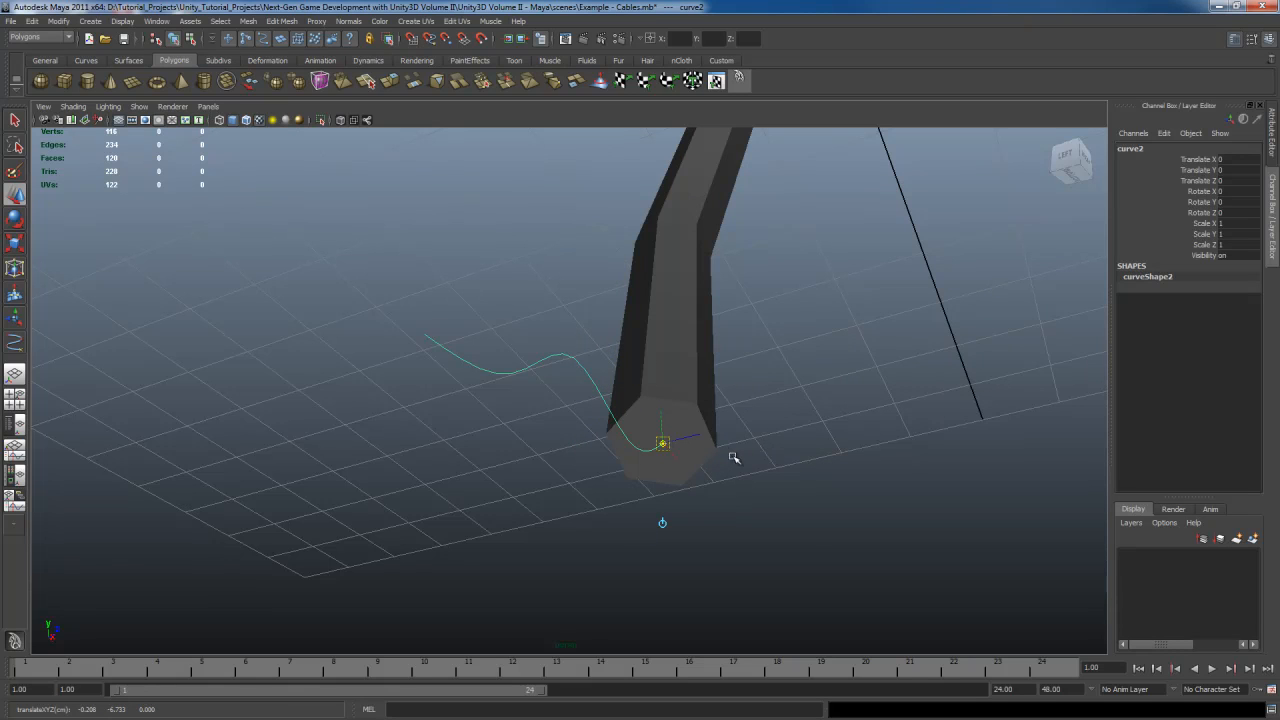
{"action": "key", "text": "Insert"}
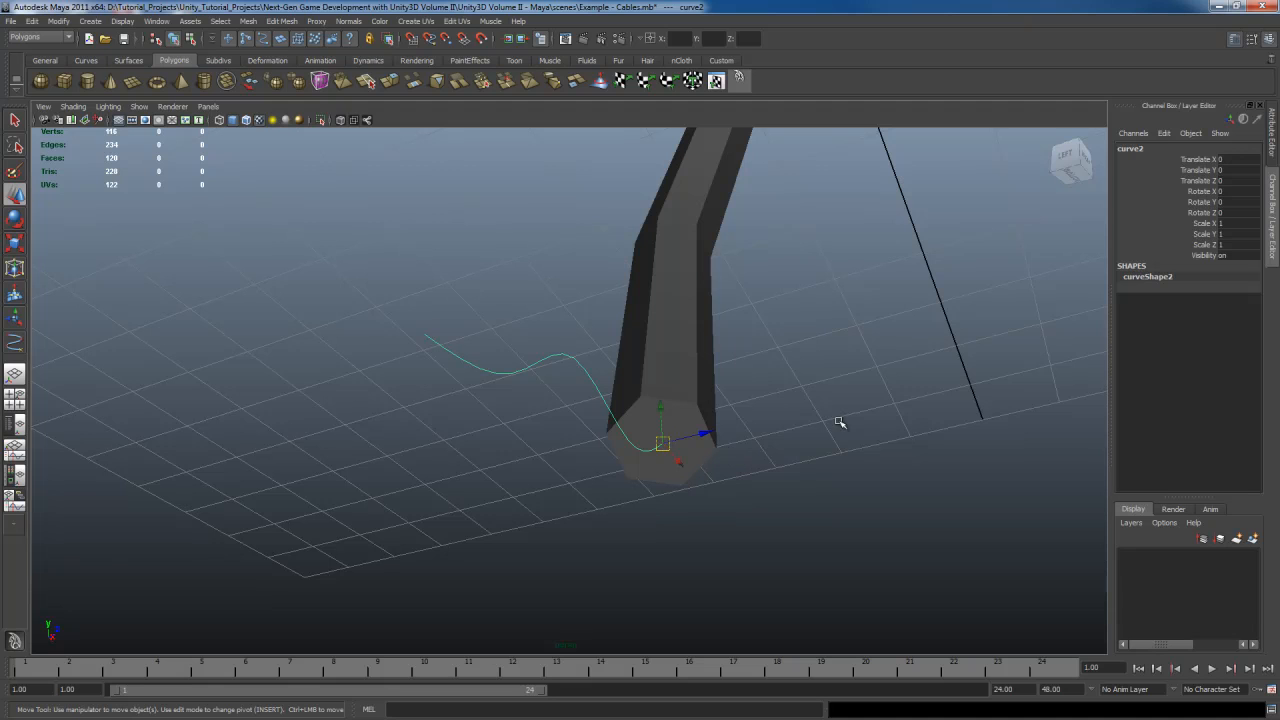
{"action": "left_click_drag", "start_coordinate": [779, 443], "coordinate": [789, 417], "text": "alt"}
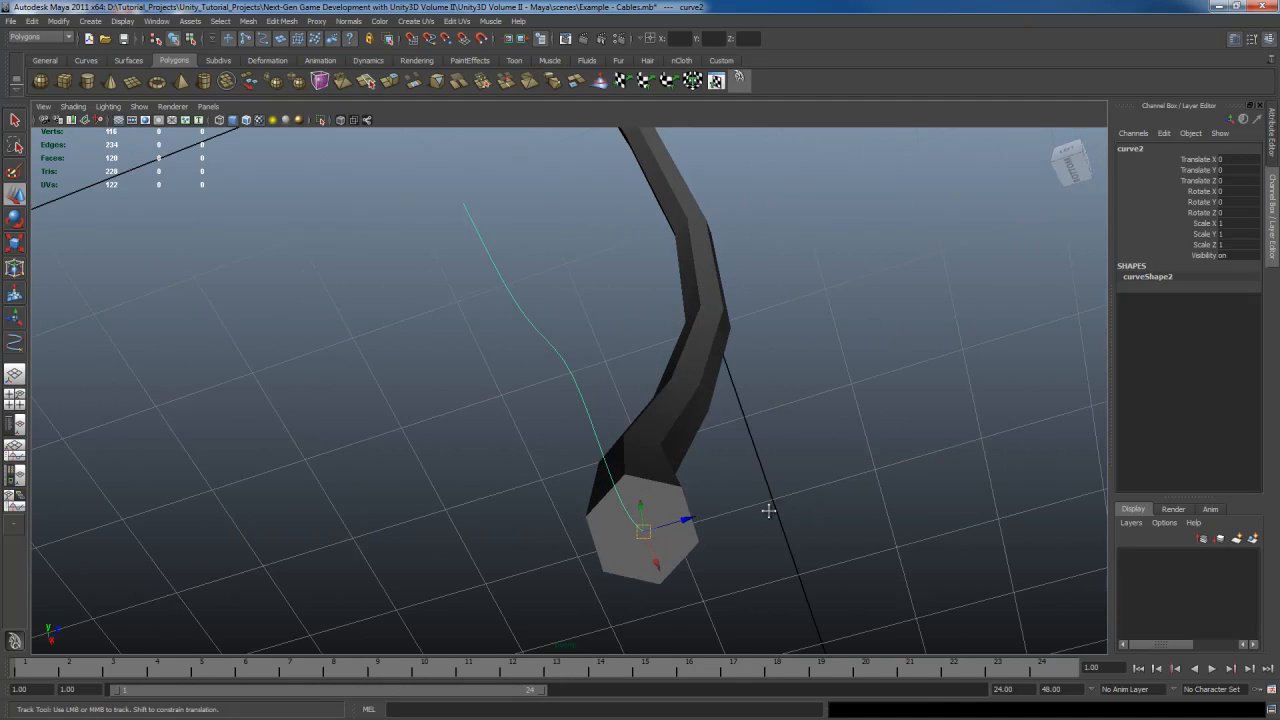
{"action": "left_click_drag", "start_coordinate": [766, 509], "coordinate": [754, 497], "text": "alt"}
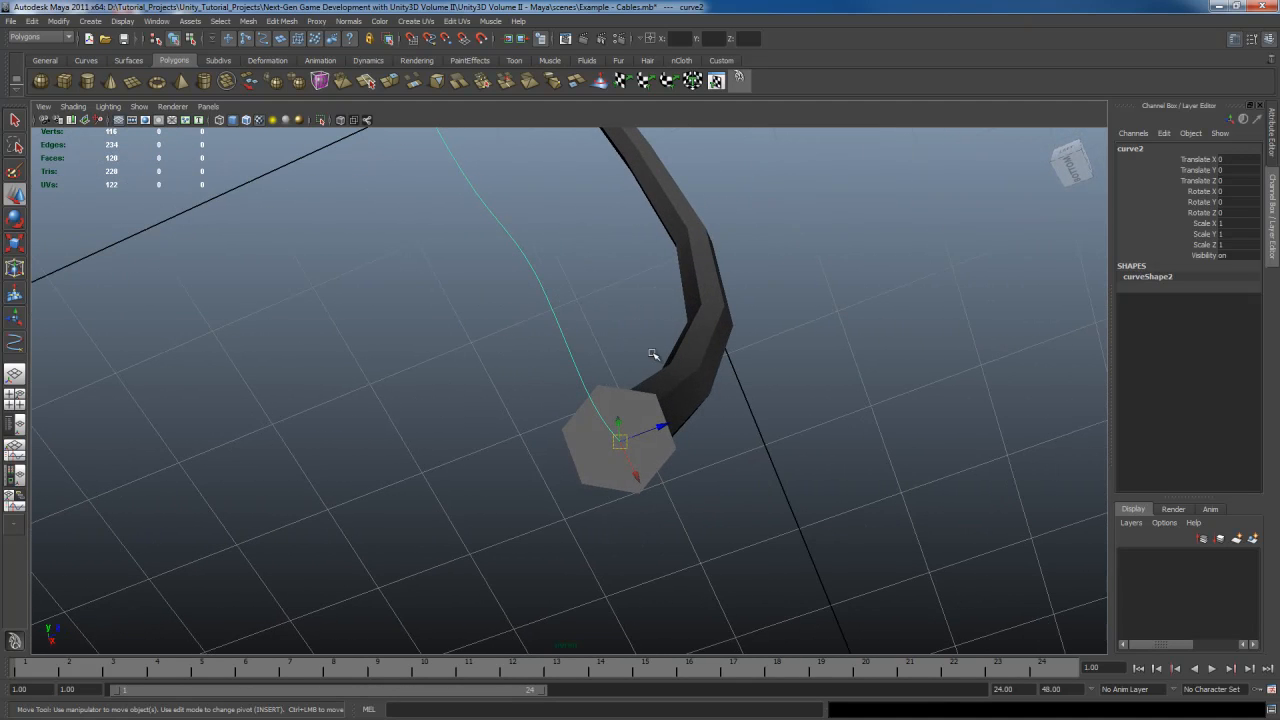
Turn on Wireframe on Shaded display in the viewport
{"action": "key", "text": "q"}
{"action": "left_click", "coordinate": [108, 106]}
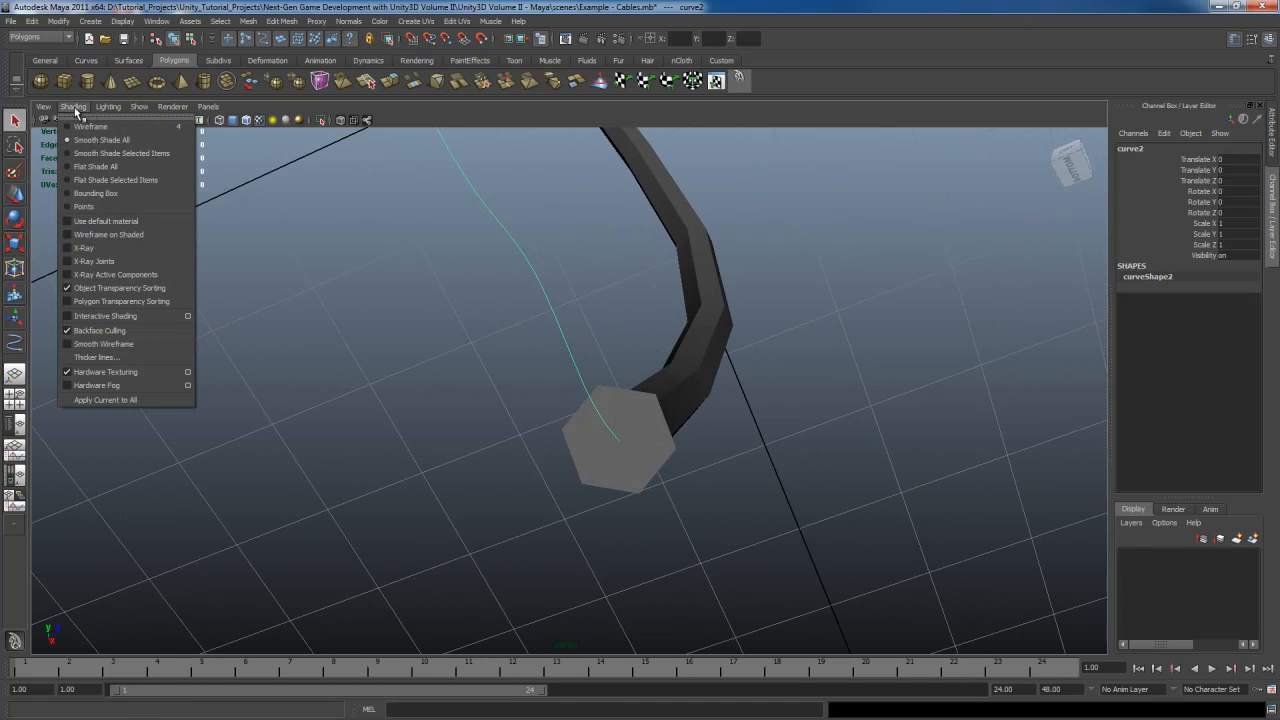
{"action": "left_click", "coordinate": [108, 234]}
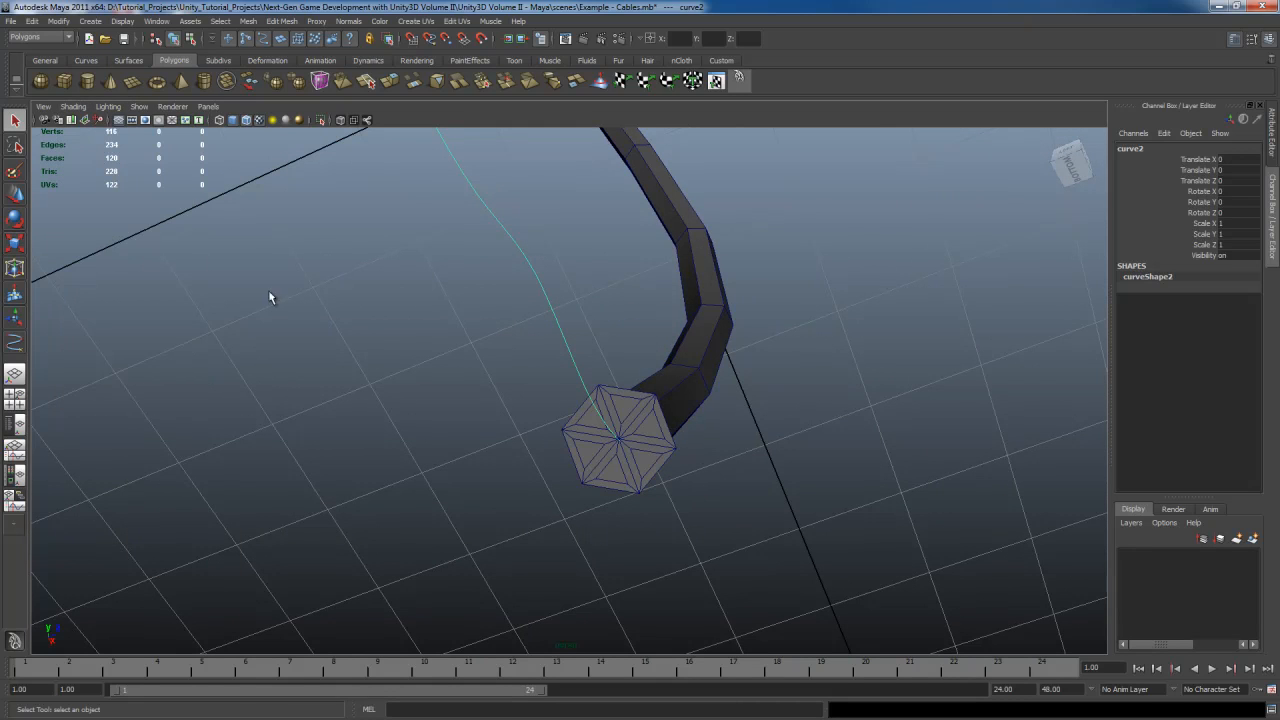
Move the curve so its start sits at the centre of the cable's end face
{"action": "left_click_drag", "start_coordinate": [742, 350], "coordinate": [723, 360], "text": "alt"}
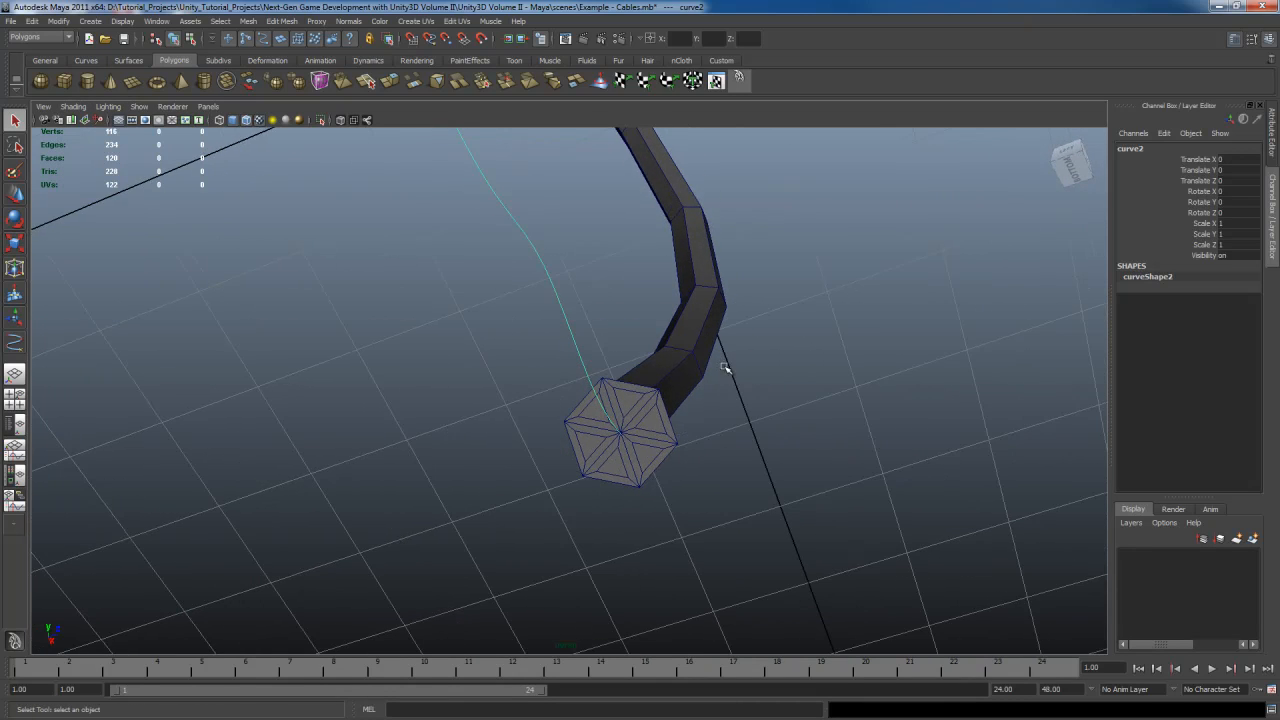
{"action": "key", "text": "w"}
{"action": "middle_click_drag", "start_coordinate": [755, 418], "coordinate": [759, 384]}
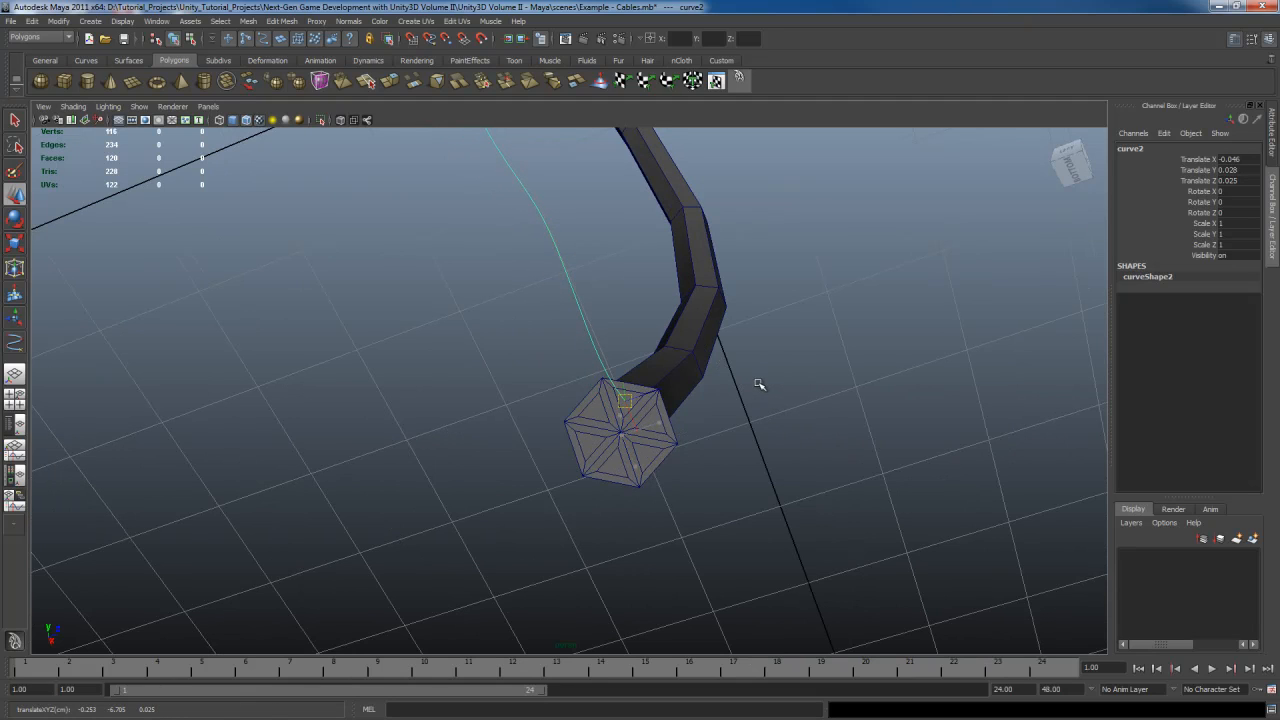
{"action": "left_click_drag", "start_coordinate": [757, 357], "coordinate": [745, 365], "text": "alt"}
Rotate the curve about 9°, 8.6° and 20.9° on X, Y and Z to align with the cable's end
{"action": "key", "text": "q"}
{"action": "left_click", "coordinate": [648, 406]}
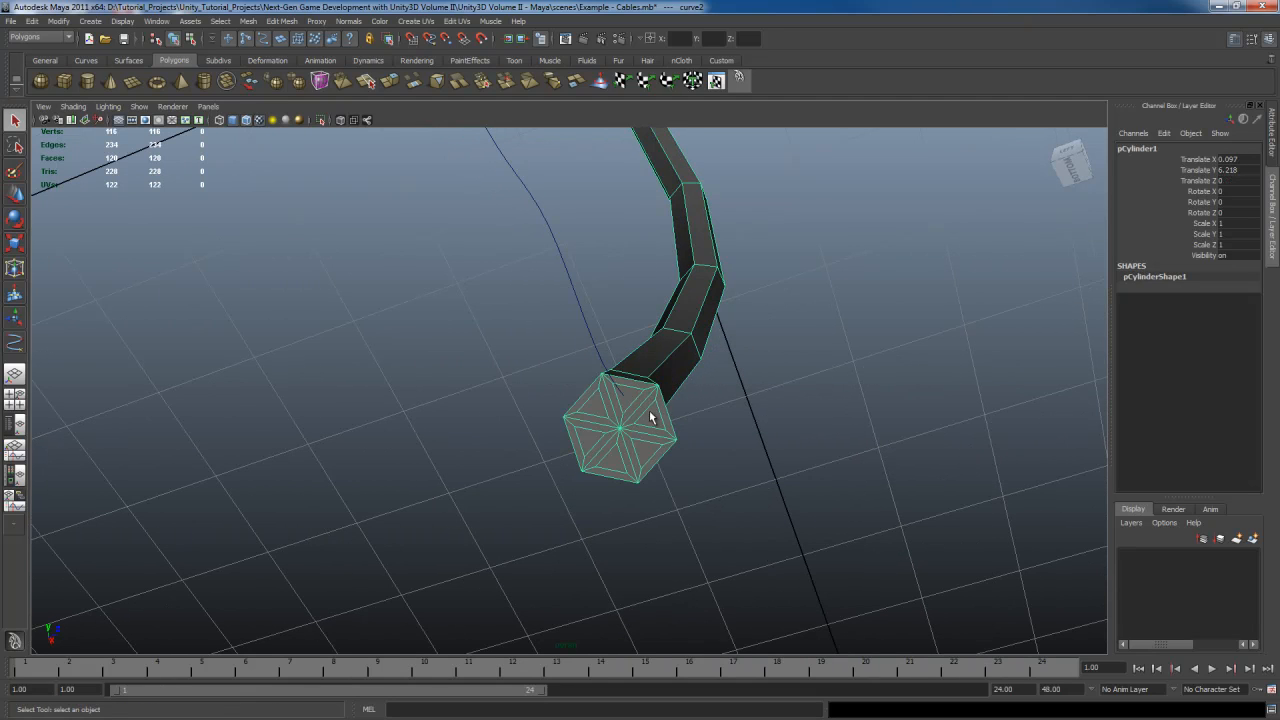
{"action": "right_click_drag", "start_coordinate": [650, 412], "coordinate": [734, 343]}
{"action": "left_click", "coordinate": [689, 410]}
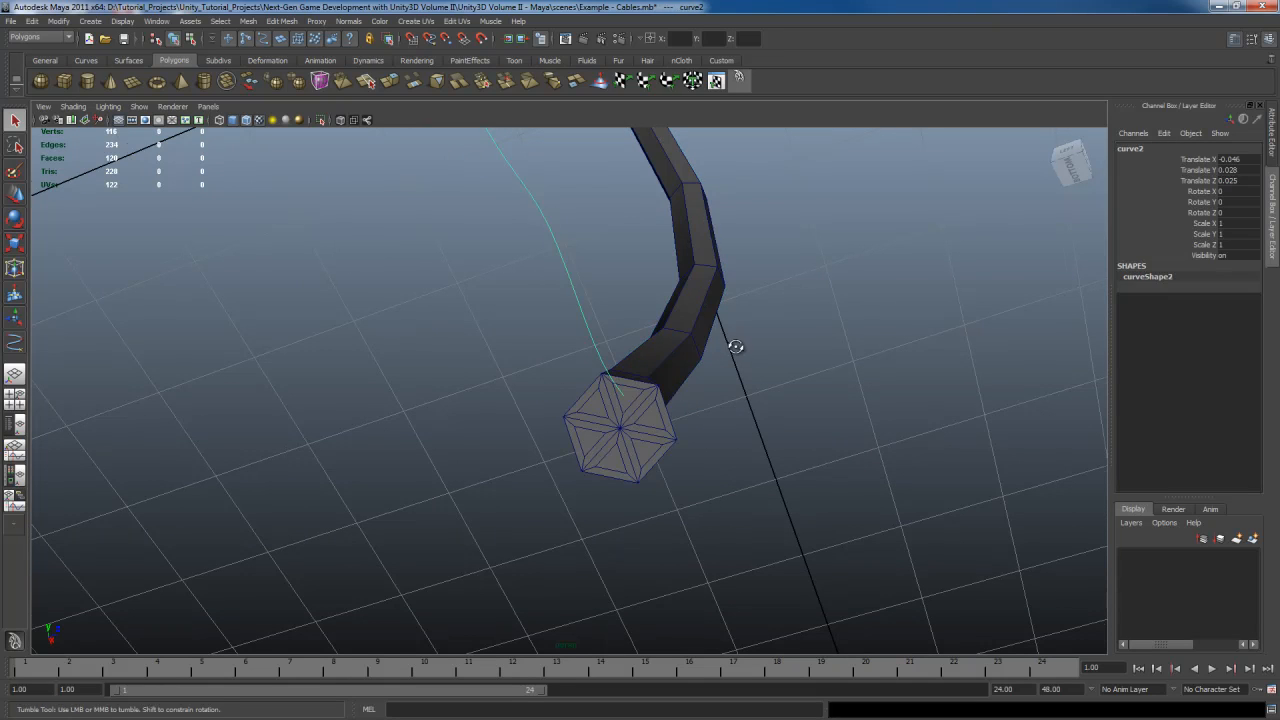
{"action": "key", "text": "w"}
{"action": "key", "text": "e"}
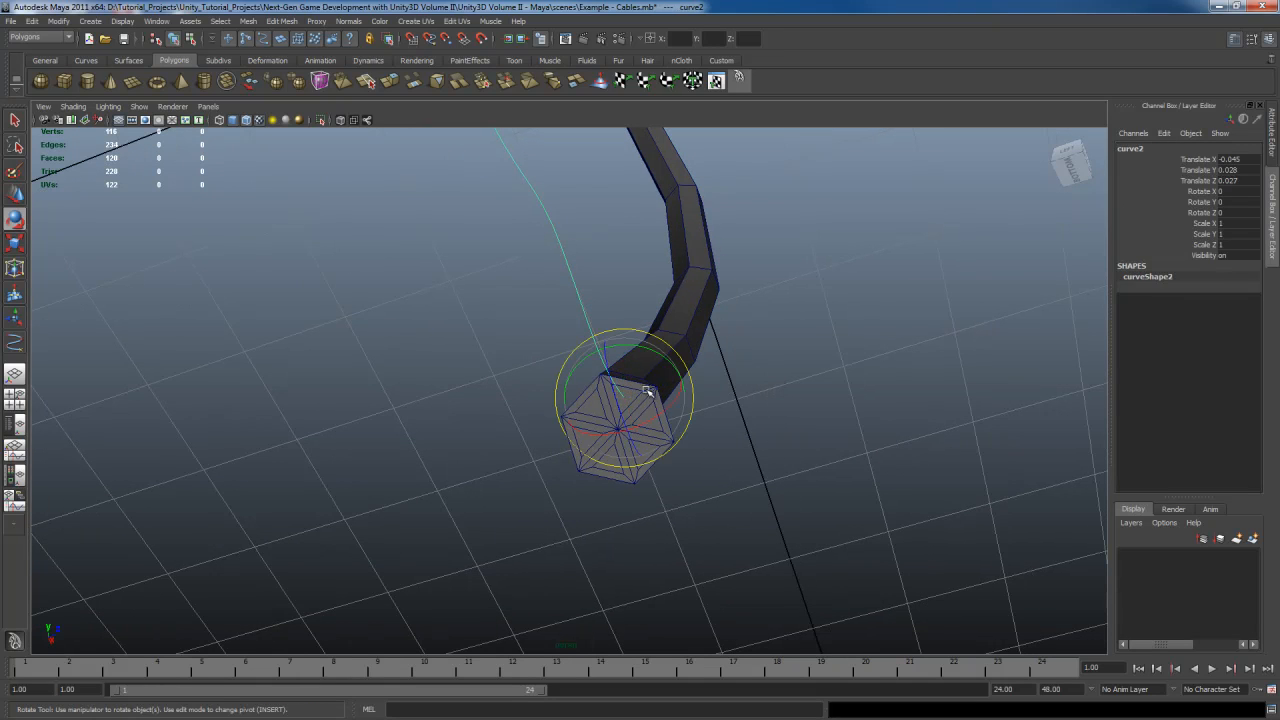
{"action": "left_click_drag", "start_coordinate": [650, 392], "coordinate": [766, 380]}
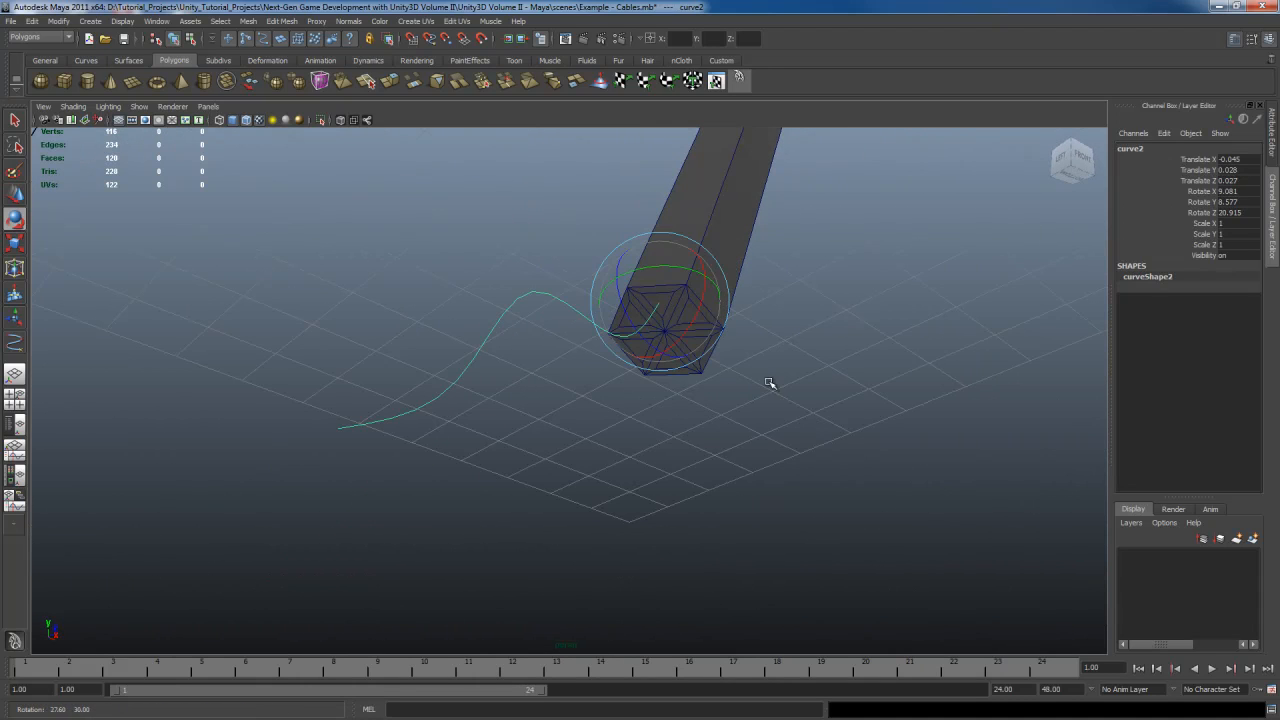
Select the cable's end face together with the curve and extrude the face along the curve
{"action": "key", "text": "q"}
{"action": "left_click", "coordinate": [690, 309]}
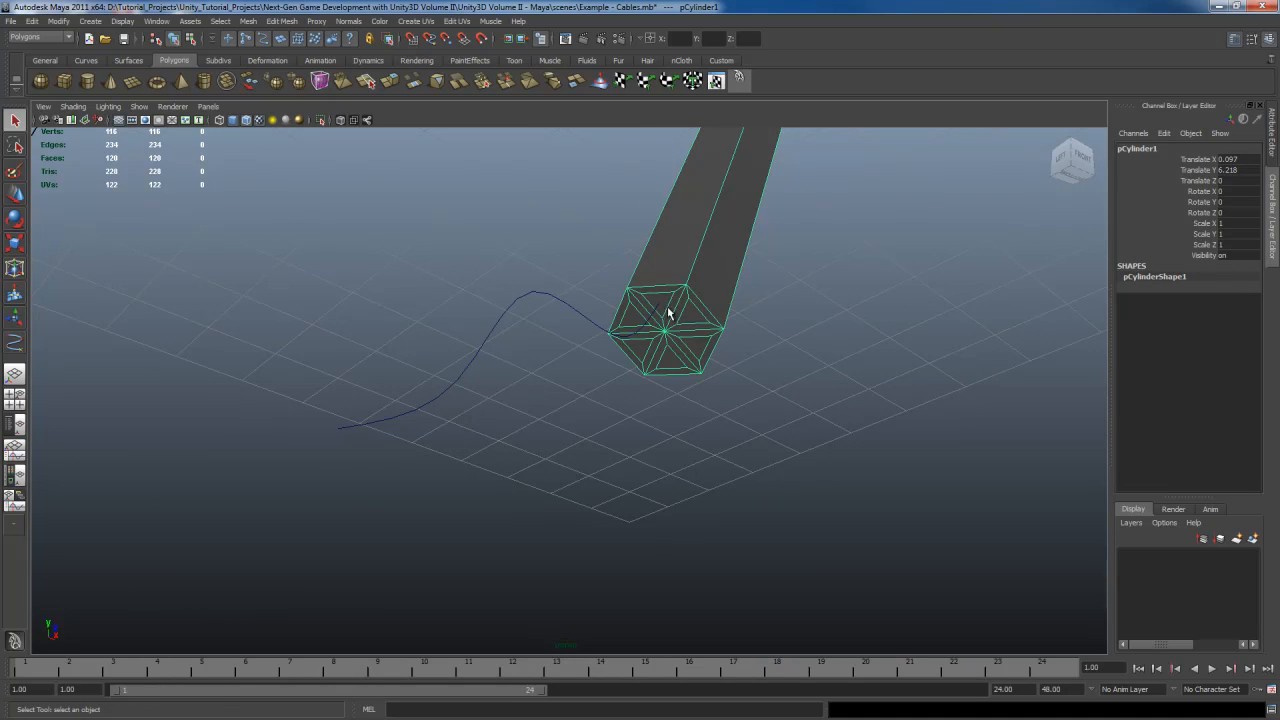
{"action": "right_click_drag", "start_coordinate": [669, 314], "coordinate": [666, 345]}
{"action": "left_click", "coordinate": [658, 301]}
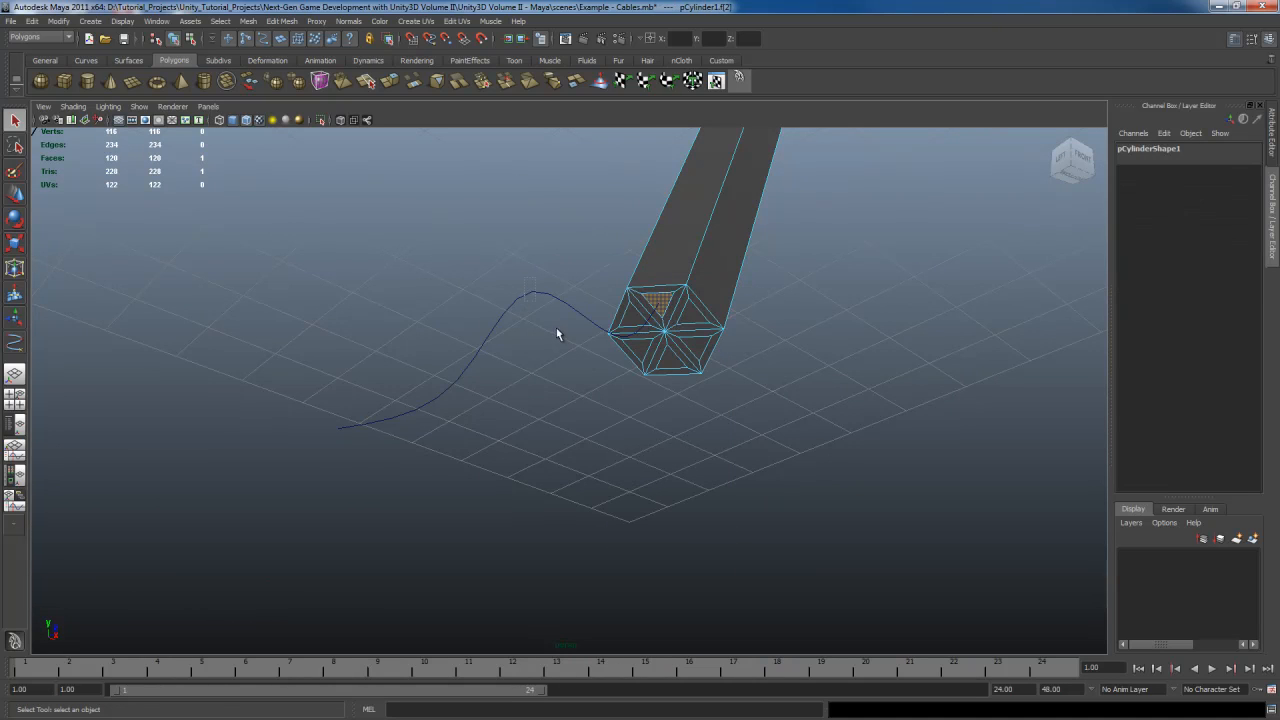
{"action": "left_click", "coordinate": [605, 329], "text": "shift"}
{"action": "right_click_drag", "start_coordinate": [695, 300], "coordinate": [724, 332], "text": "shift"}
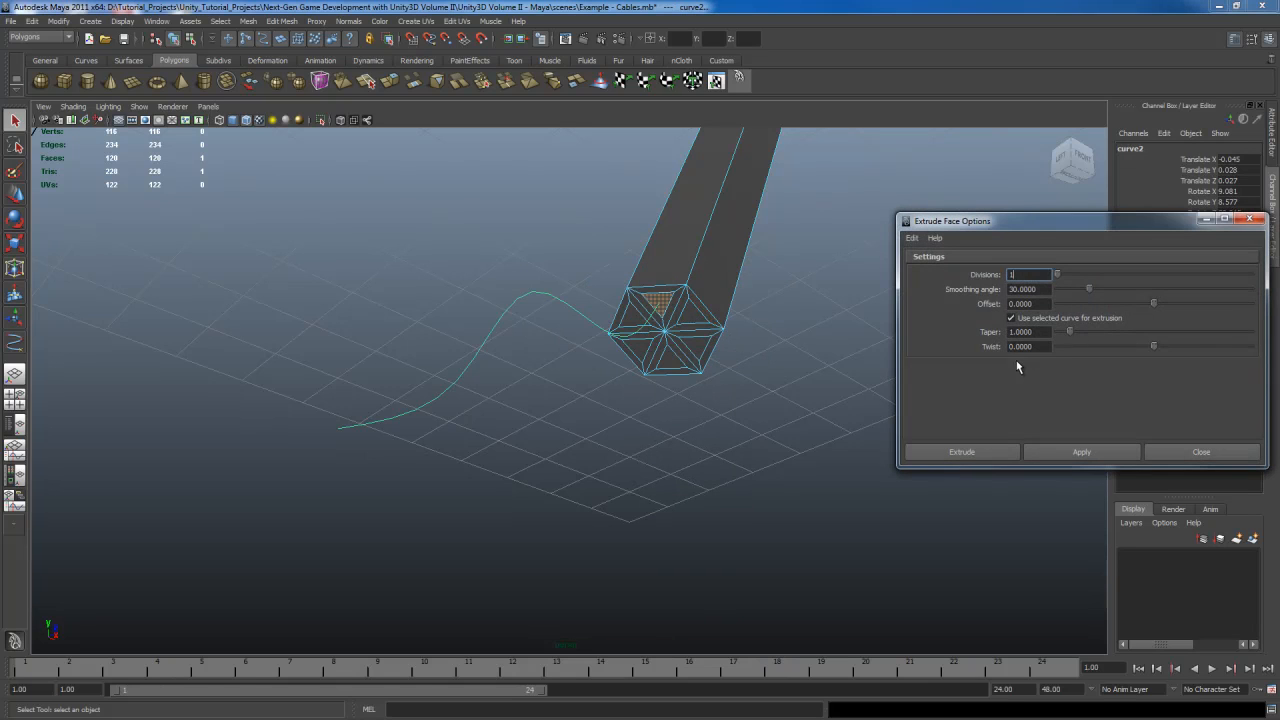
{"action": "left_click", "coordinate": [989, 451]}
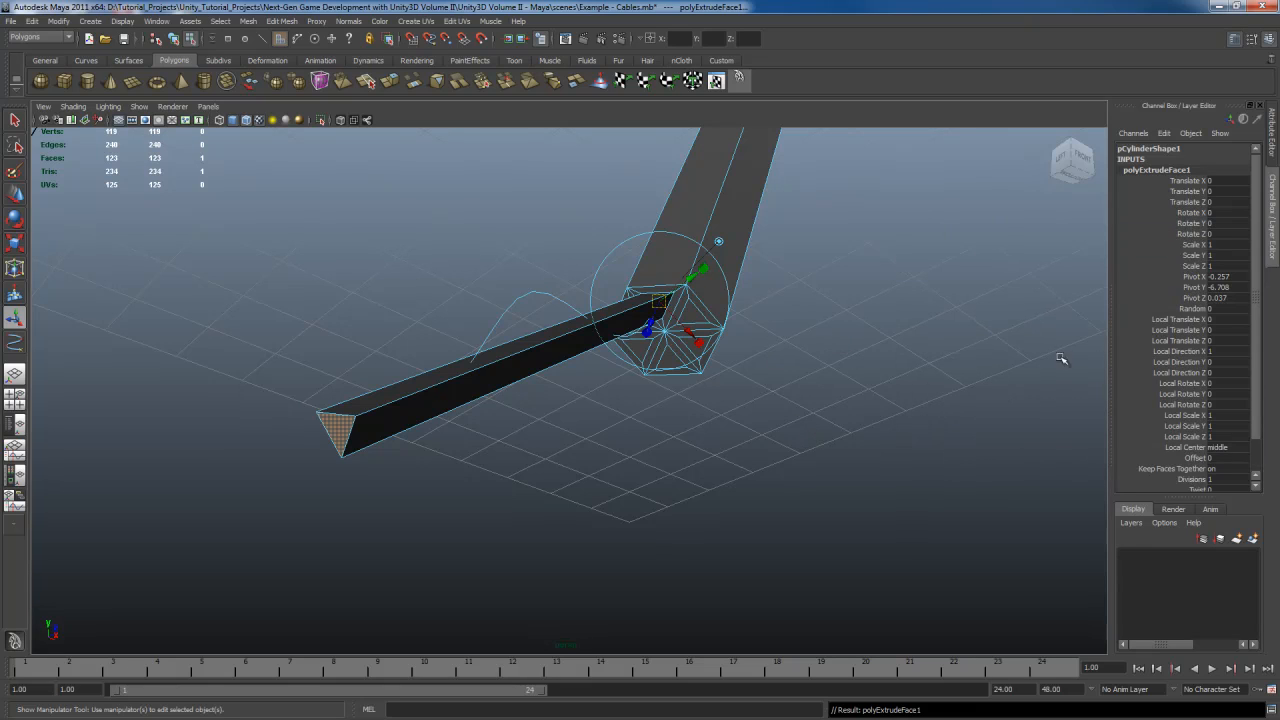
Set the curve extrusion's taper to about 0.25 and its divisions to 8
{"action": "scroll", "coordinate": [1190, 430], "scroll_direction": "down", "scroll_amount": 2}
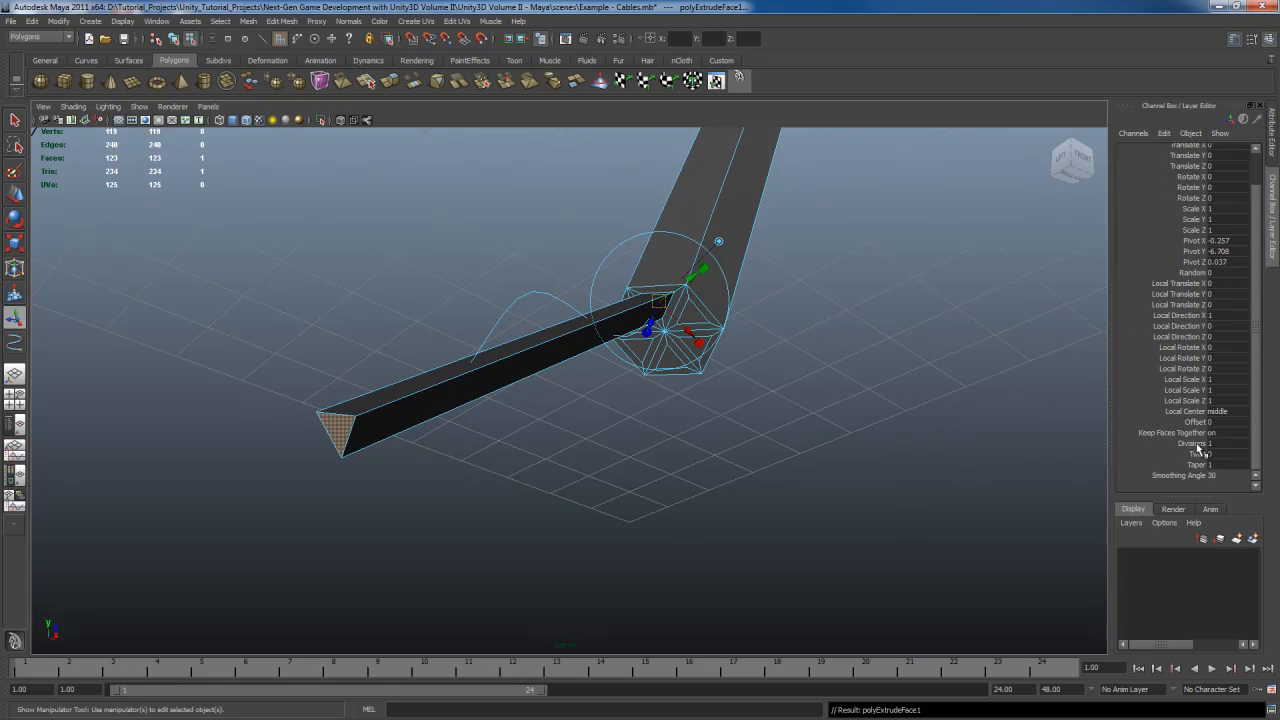
{"action": "left_click", "coordinate": [1192, 443]}
{"action": "middle_click_drag", "start_coordinate": [923, 420], "coordinate": [954, 424]}
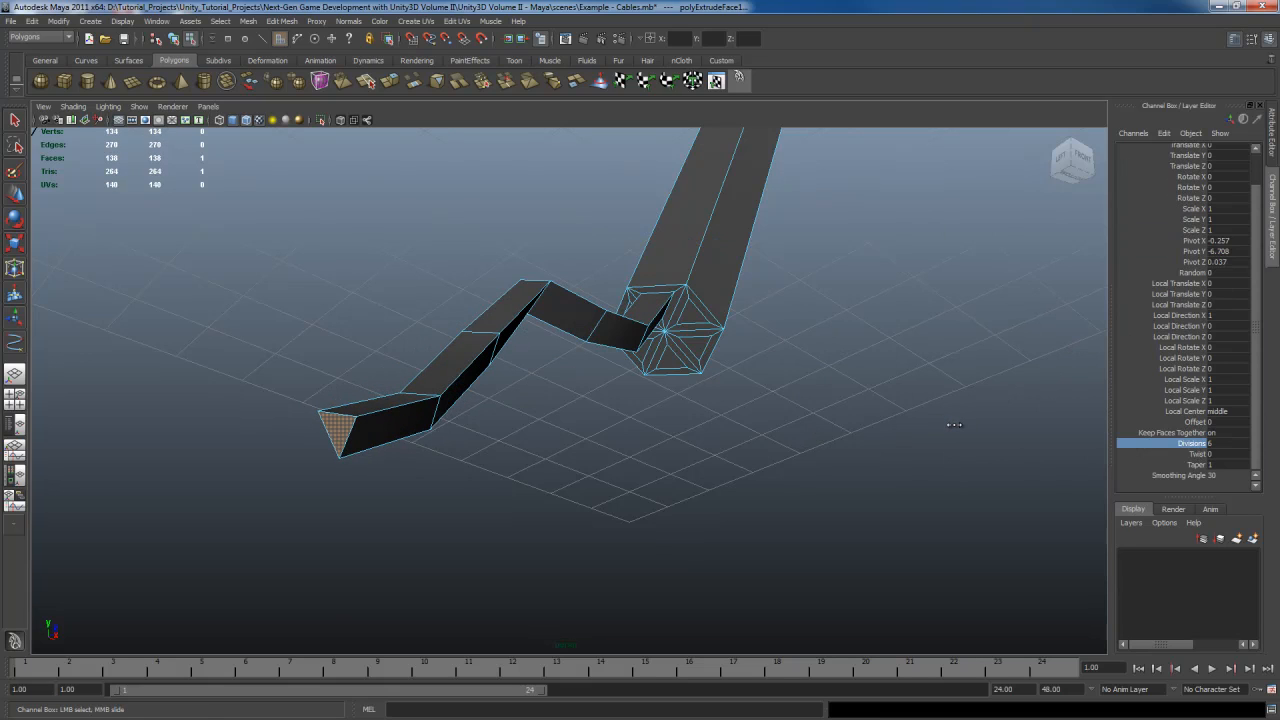
{"action": "left_click", "coordinate": [1197, 465]}
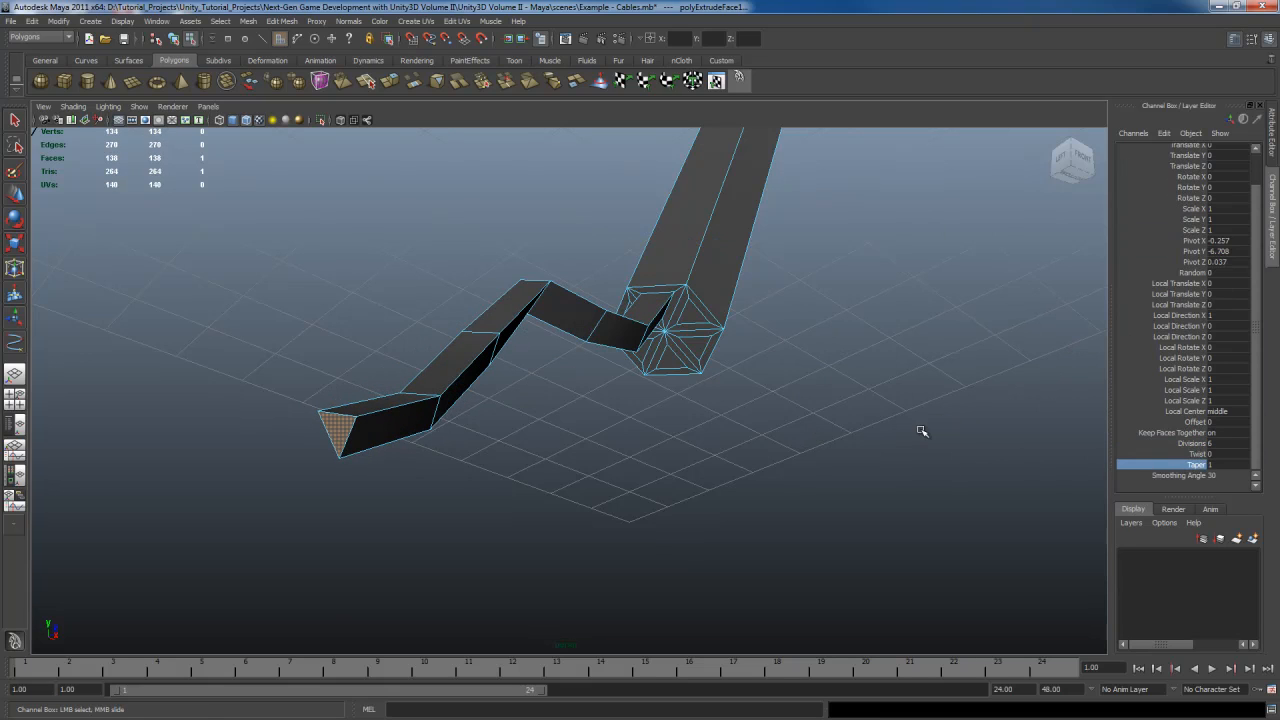
{"action": "middle_click_drag", "start_coordinate": [918, 429], "coordinate": [922, 429]}
{"action": "middle_click_drag", "start_coordinate": [902, 428], "coordinate": [868, 422]}
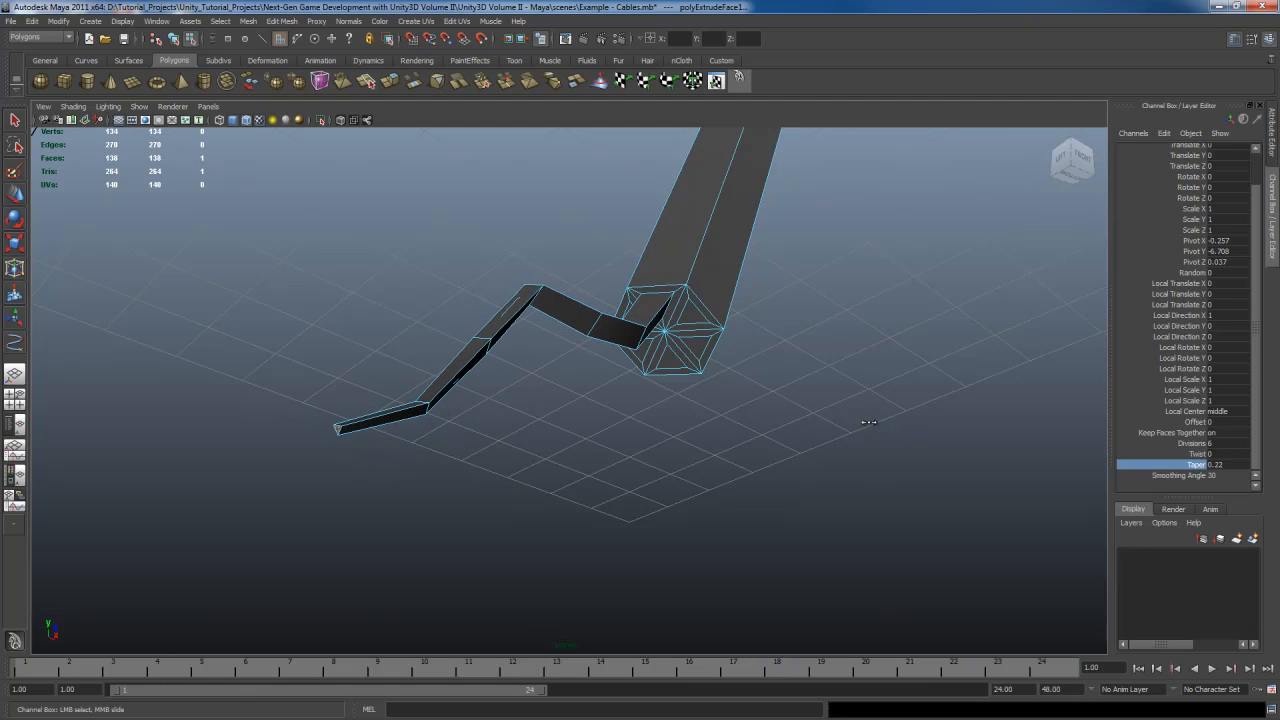
{"action": "left_click_drag", "start_coordinate": [872, 424], "coordinate": [695, 388], "text": "alt"}
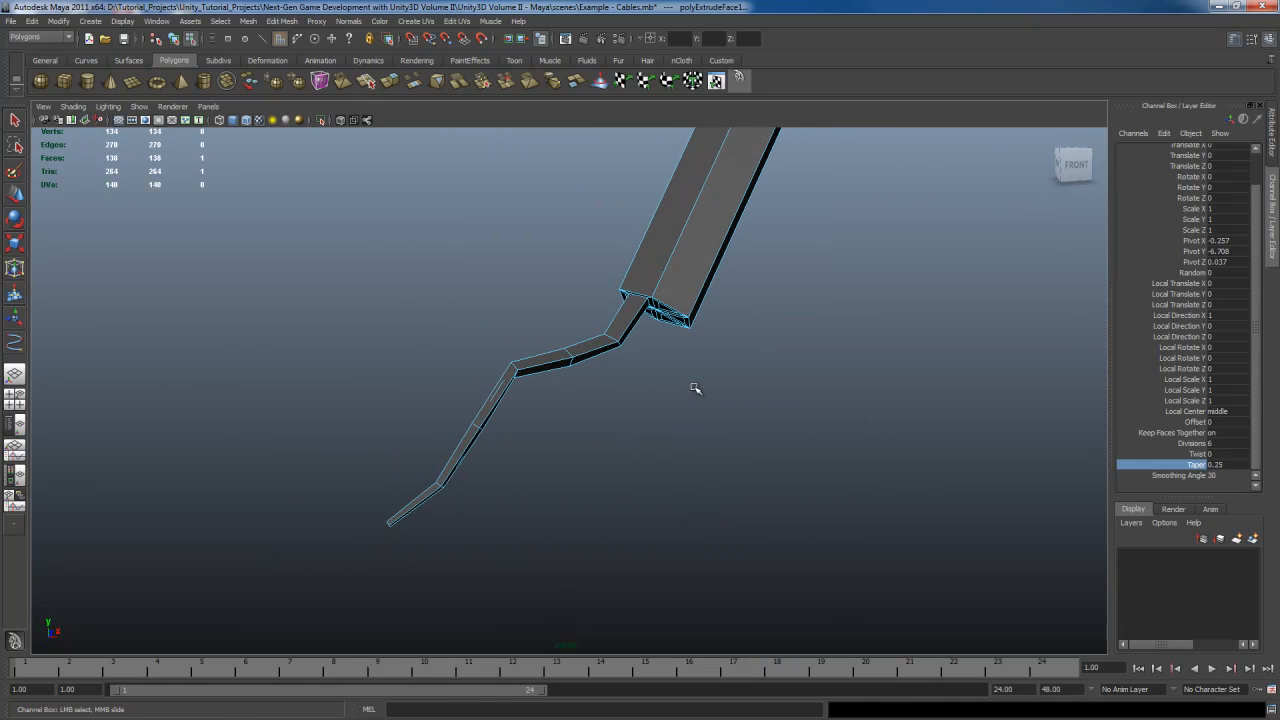
{"action": "left_click", "coordinate": [1196, 444]}
{"action": "mouse_move", "coordinate": [851, 419]}
{"action": "middle_mouse_down"}
{"action": "mouse_move", "coordinate": [887, 418]}
{"action": "mouse_move", "coordinate": [850, 420]}
{"action": "mouse_move", "coordinate": [866, 419]}
{"action": "middle_mouse_up"}
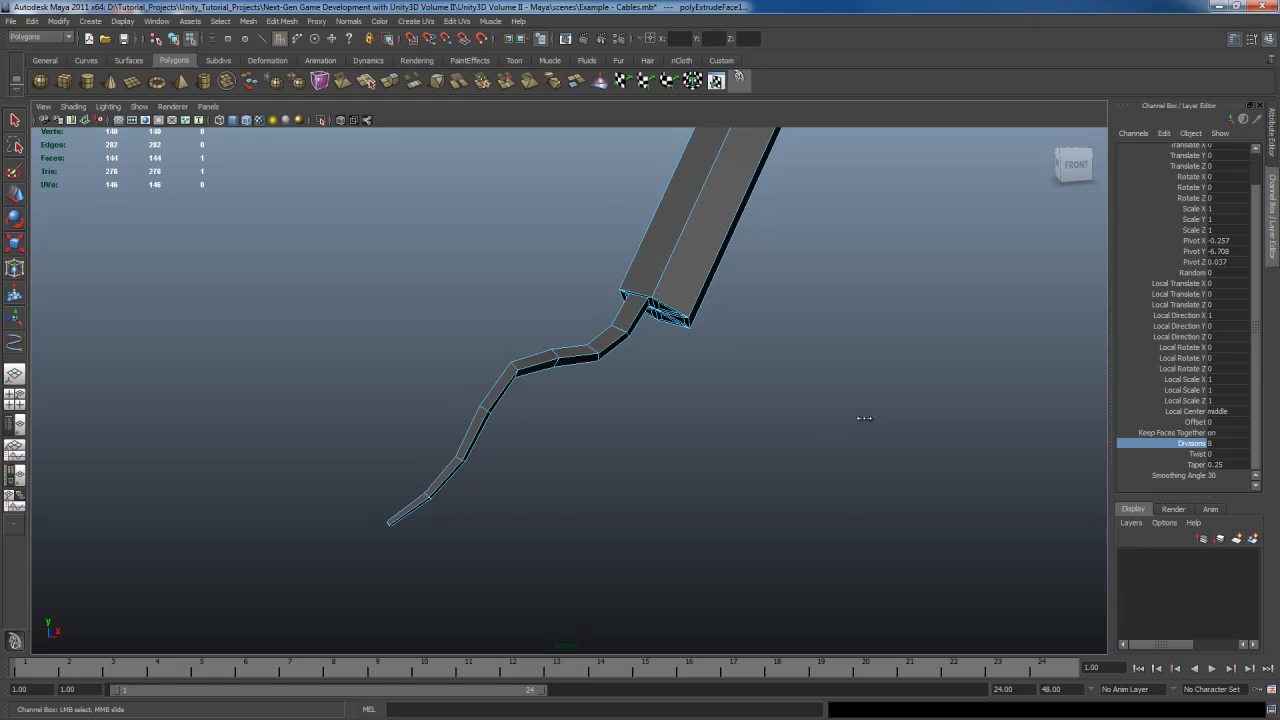
Set the curve extrusion's divisions to 7
{"action": "left_click_drag", "start_coordinate": [889, 415], "coordinate": [929, 400], "text": "alt"}
{"action": "middle_click_drag", "start_coordinate": [929, 400], "coordinate": [929, 400]}
{"action": "left_click_drag", "start_coordinate": [835, 398], "coordinate": [876, 393], "text": "alt"}
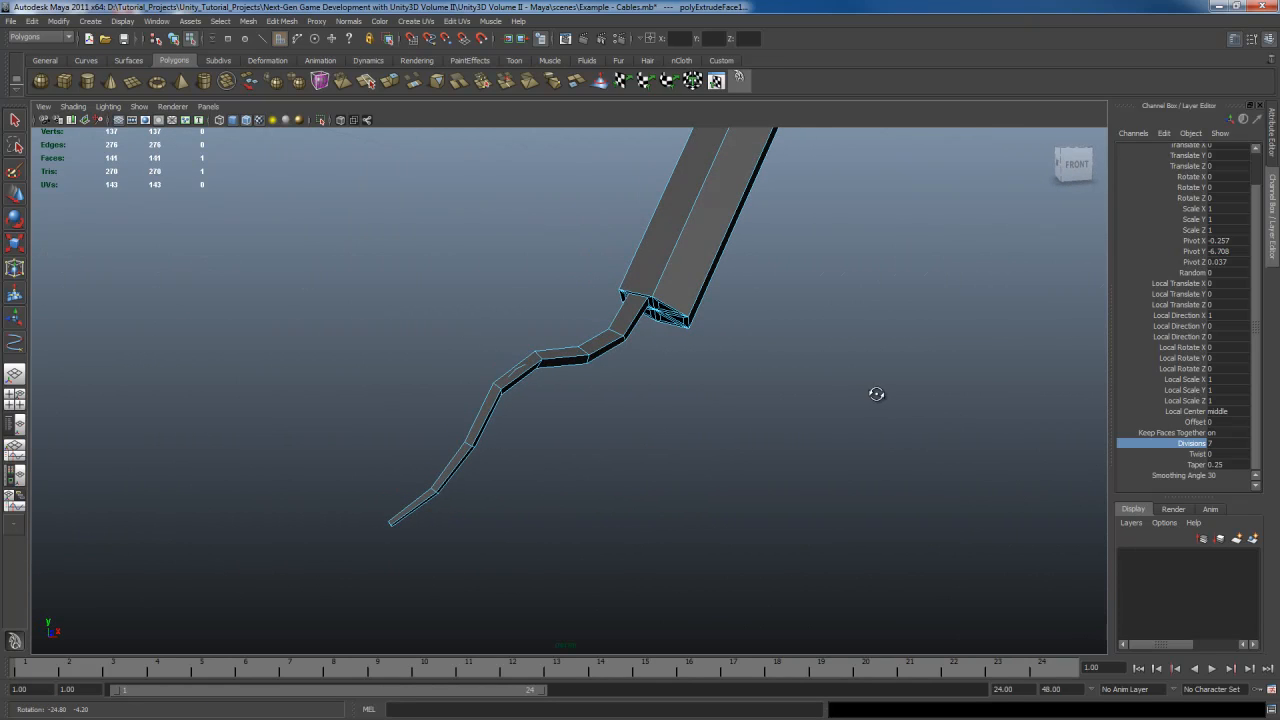
Select the cable mesh and switch the viewport to wireframe to see the cable around its path curve
{"action": "middle_click_drag", "start_coordinate": [934, 390], "coordinate": [940, 389]}
{"action": "left_click_drag", "start_coordinate": [950, 382], "coordinate": [811, 391], "text": "alt"}
{"action": "left_click", "coordinate": [815, 393]}
{"action": "key", "text": "F8"}
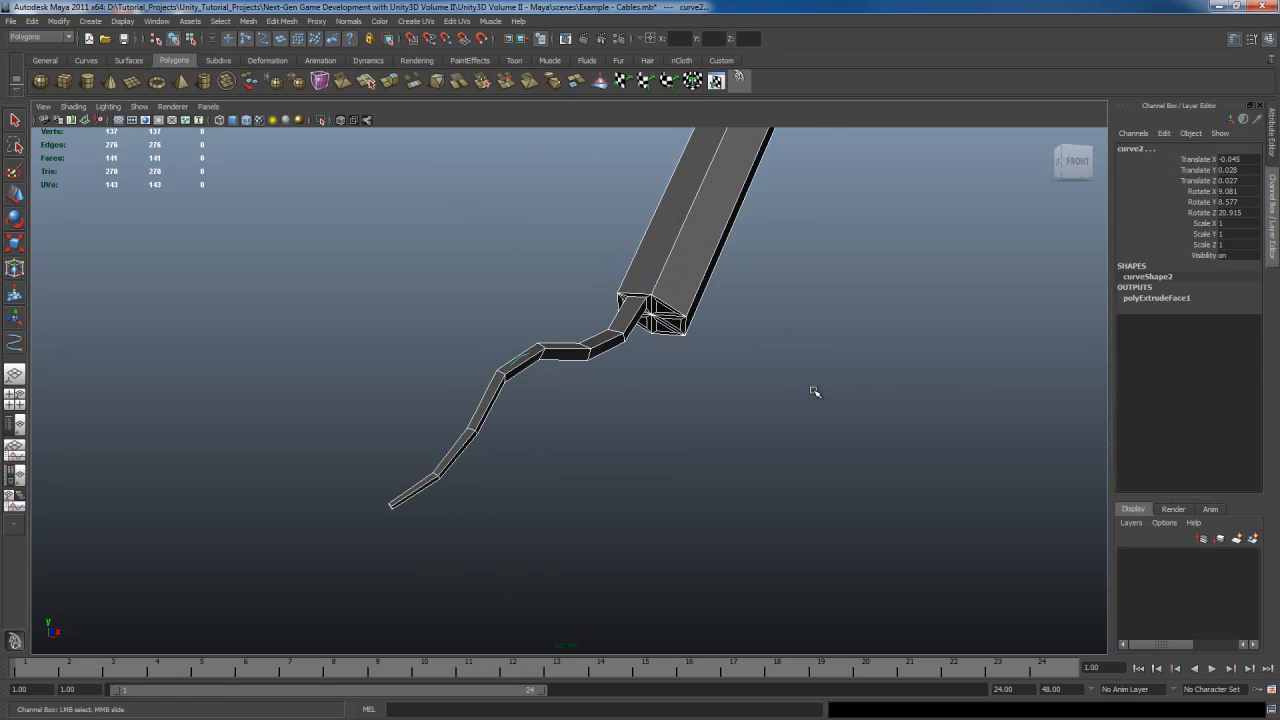
{"action": "left_click", "coordinate": [675, 322]}
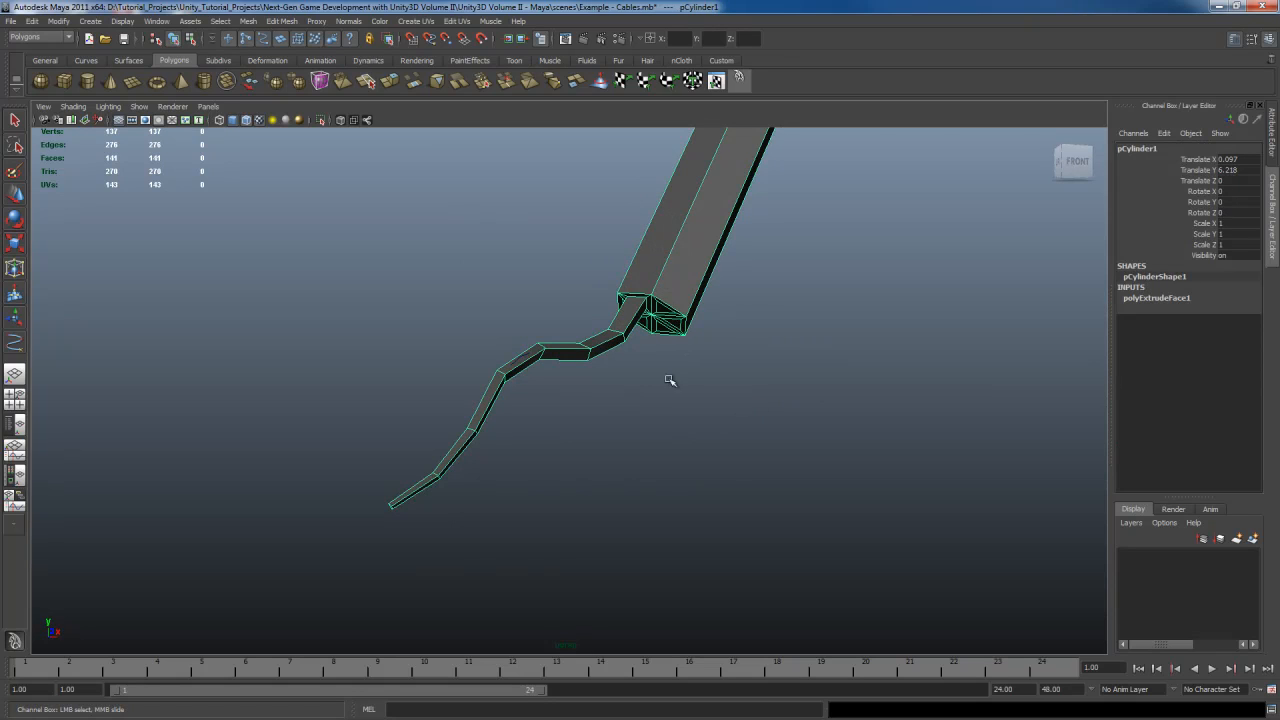
{"action": "left_click_drag", "start_coordinate": [670, 380], "coordinate": [655, 381], "text": "alt"}
{"action": "key", "text": "q"}
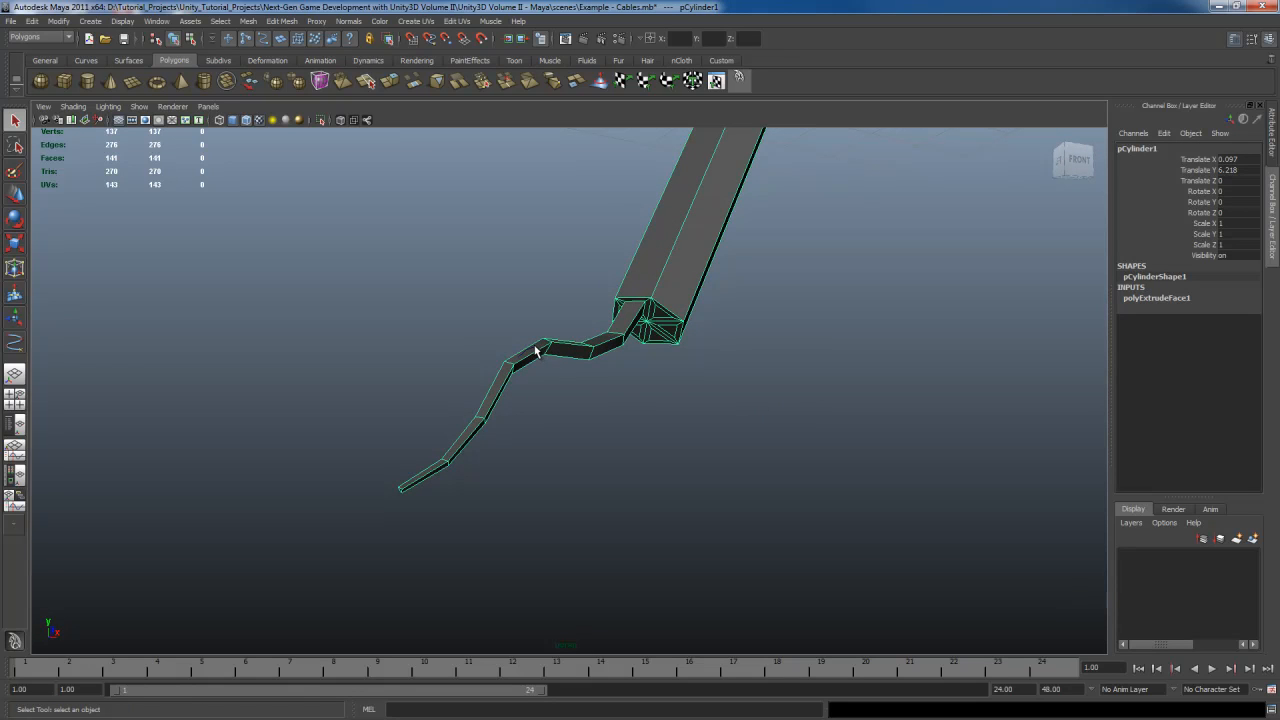
{"action": "left_click_drag", "start_coordinate": [533, 350], "coordinate": [581, 399], "text": "alt"}
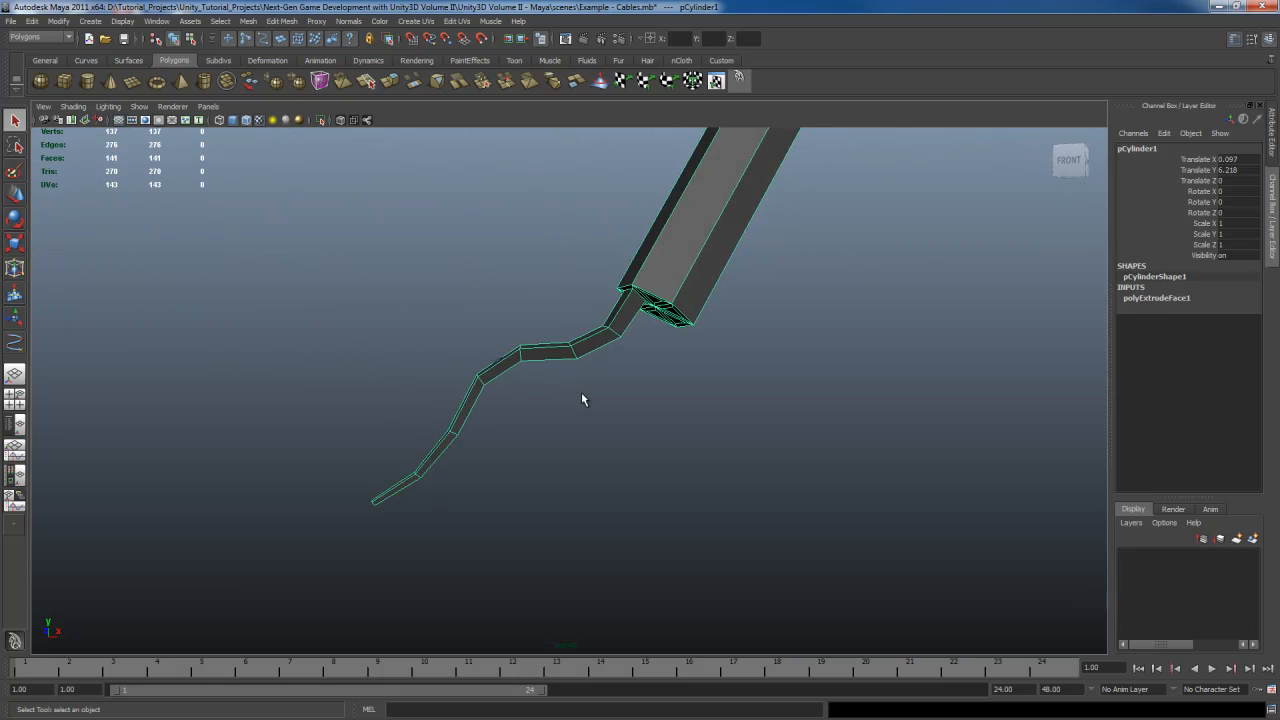
{"action": "scroll", "coordinate": [581, 399], "scroll_direction": "up", "scroll_amount": 5}
{"action": "key", "text": "4"}
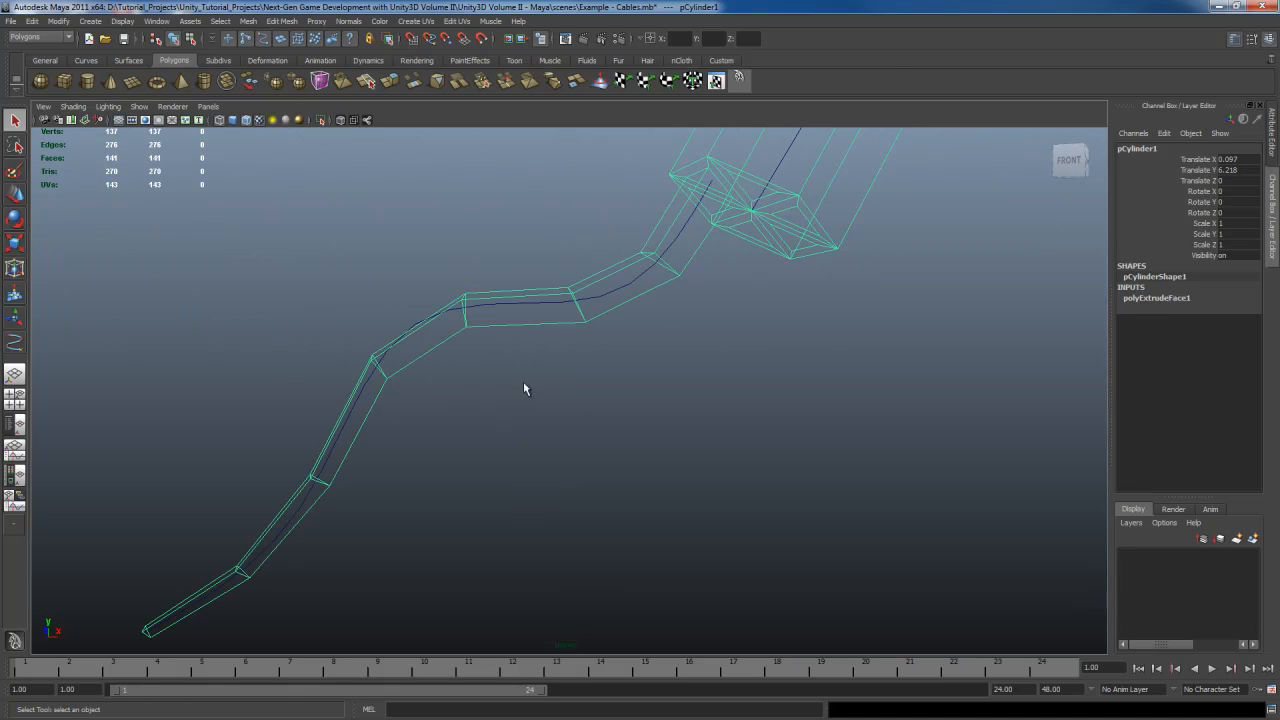
Select the path curve and its control vertices to examine how the curve runs through the cable
{"action": "left_click", "coordinate": [511, 308]}
{"action": "left_click_drag", "start_coordinate": [511, 308], "coordinate": [769, 402], "text": "alt"}
{"action": "key", "text": "w"}
{"action": "middle_click_drag", "start_coordinate": [769, 402], "coordinate": [672, 411]}
{"action": "left_click_drag", "start_coordinate": [672, 411], "coordinate": [686, 394], "text": "alt"}
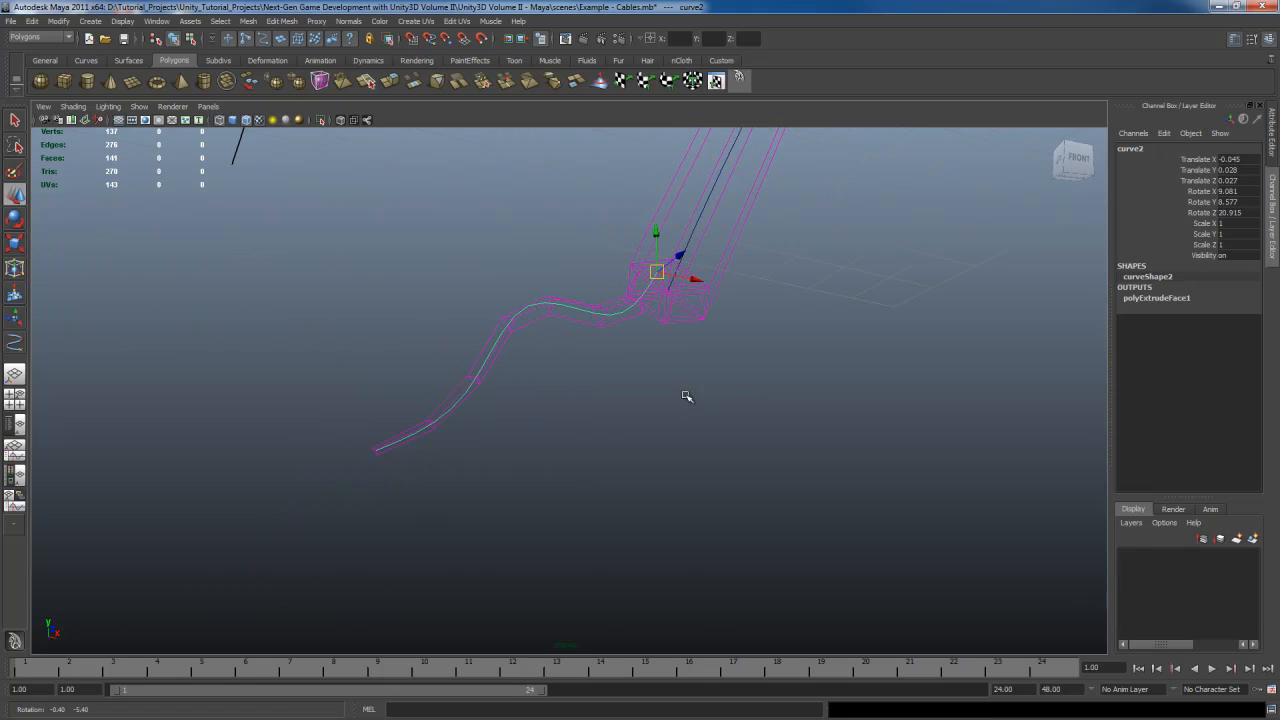
{"action": "key", "text": "q"}
{"action": "right_click_drag", "start_coordinate": [618, 318], "coordinate": [570, 316]}
{"action": "left_click_drag", "start_coordinate": [450, 379], "coordinate": [508, 450]}
{"action": "key", "text": "w"}
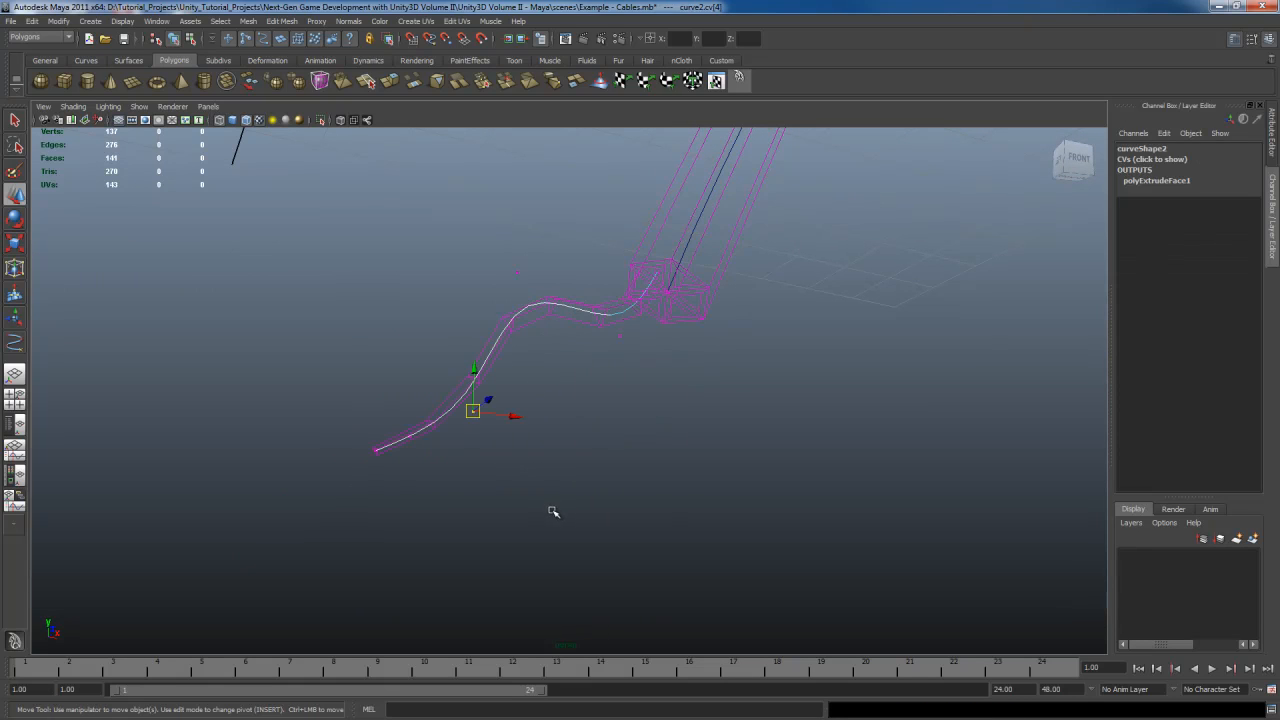
{"action": "middle_click_drag", "start_coordinate": [562, 517], "coordinate": [632, 469]}
{"action": "mouse_move", "coordinate": [632, 469]}
{"action": "left_mouse_down", "text": "alt"}
{"action": "mouse_move", "coordinate": [597, 451]}
{"action": "mouse_move", "coordinate": [677, 474]}
{"action": "mouse_move", "coordinate": [529, 463]}
{"action": "mouse_move", "coordinate": [576, 468]}
{"action": "mouse_move", "coordinate": [703, 434]}
{"action": "mouse_move", "coordinate": [609, 480]}
{"action": "mouse_move", "coordinate": [638, 476]}
{"action": "left_mouse_up", "text": "alt"}
{"action": "key", "text": "q"}
{"action": "left_click", "coordinate": [640, 337]}
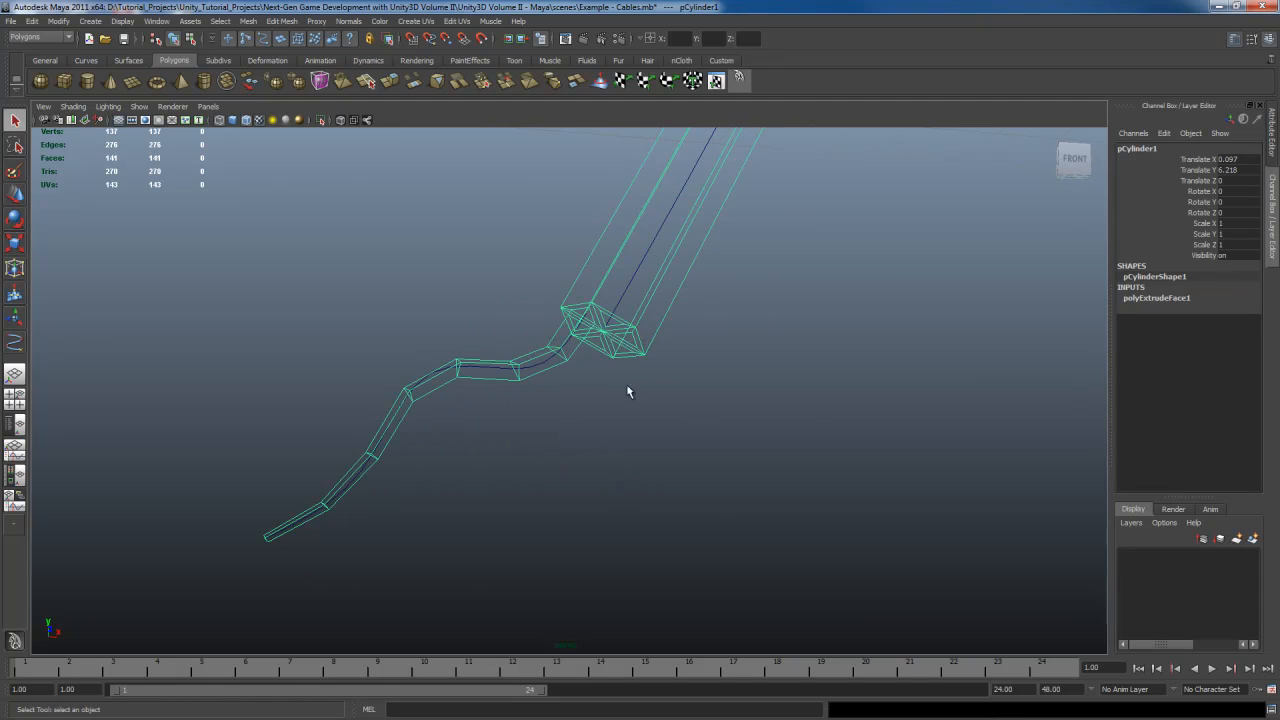
Select the path curve and duplicate it
{"action": "left_click_drag", "start_coordinate": [629, 391], "coordinate": [645, 449], "text": "alt"}
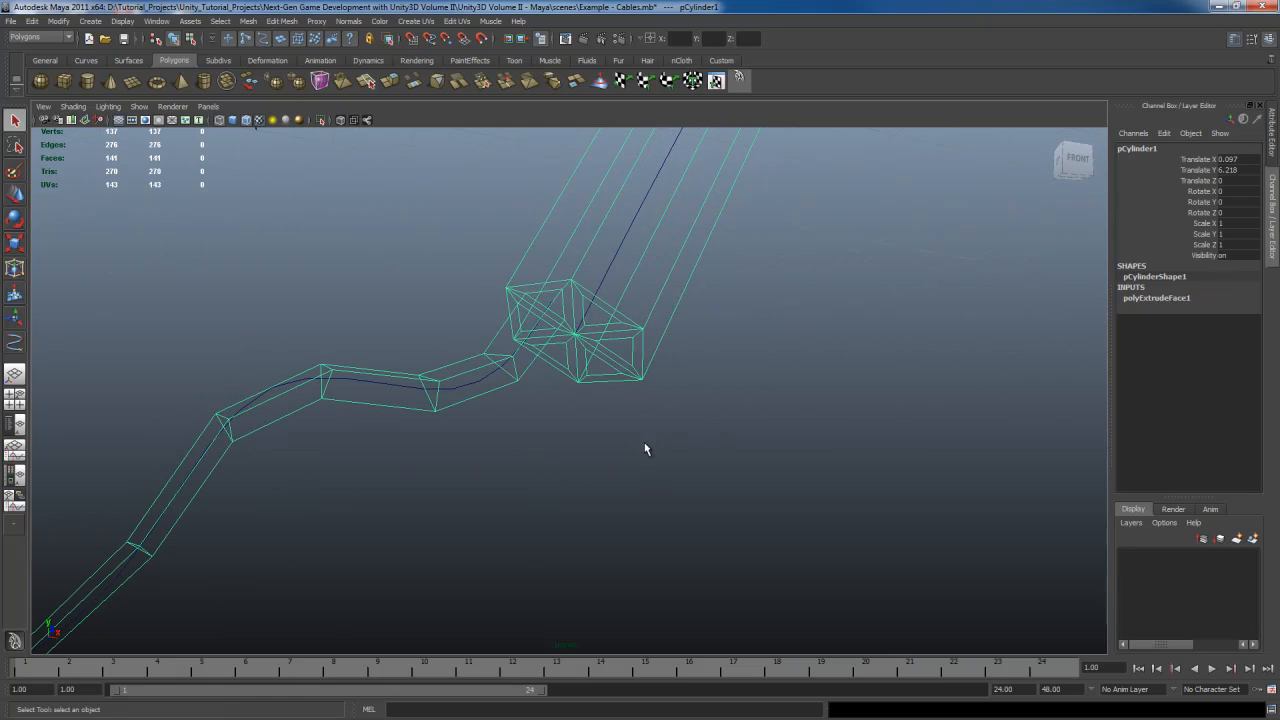
{"action": "left_click", "coordinate": [472, 390]}
{"action": "left_click_drag", "start_coordinate": [471, 386], "coordinate": [561, 442], "text": "alt"}
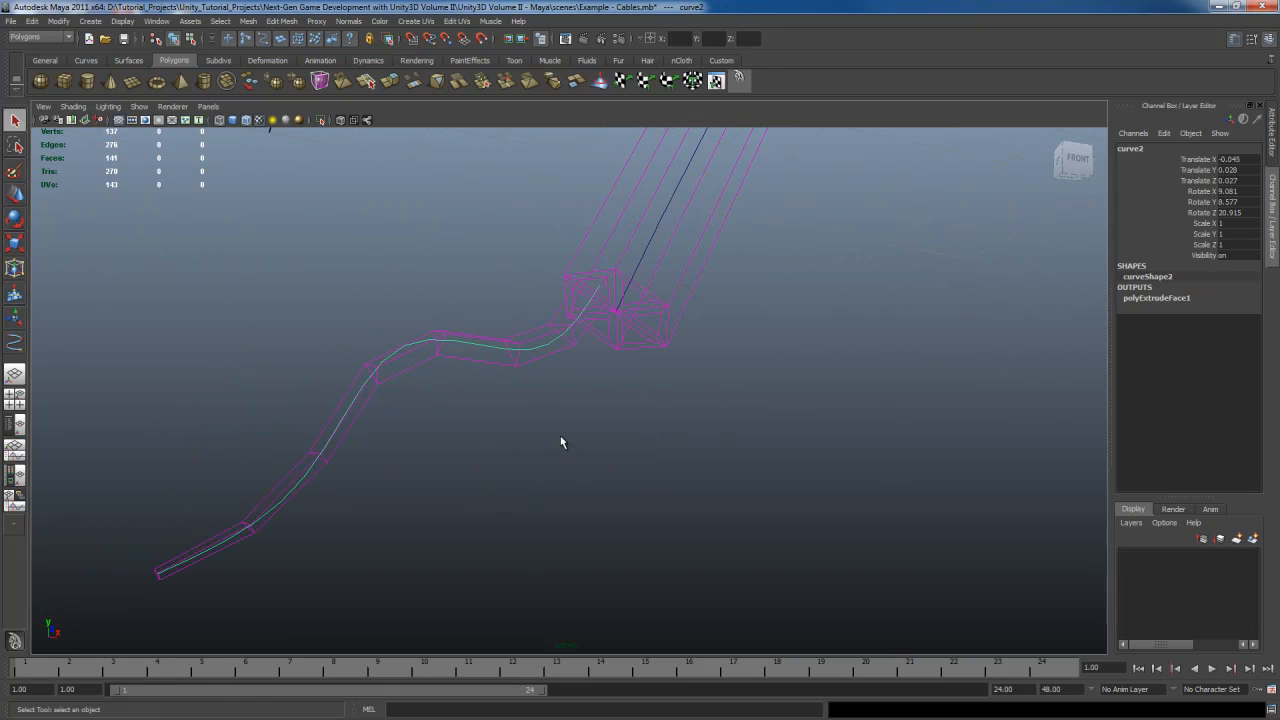
{"action": "key", "text": "ctrl+d"}
Move the duplicated curve so its start sits at the centre of the cable's end face
{"action": "key", "text": "w"}
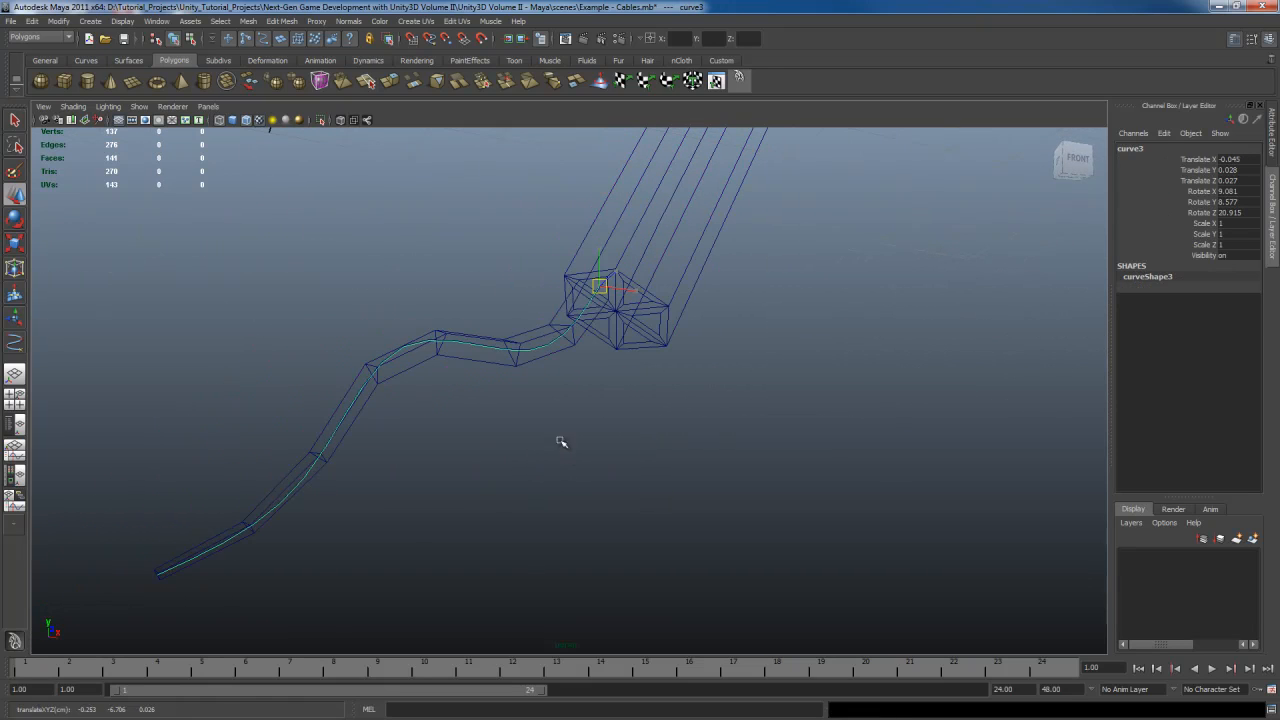
{"action": "middle_click_drag", "start_coordinate": [563, 443], "coordinate": [606, 471]}
{"action": "left_click_drag", "start_coordinate": [606, 471], "coordinate": [724, 406], "text": "alt"}
{"action": "key", "text": "5"}
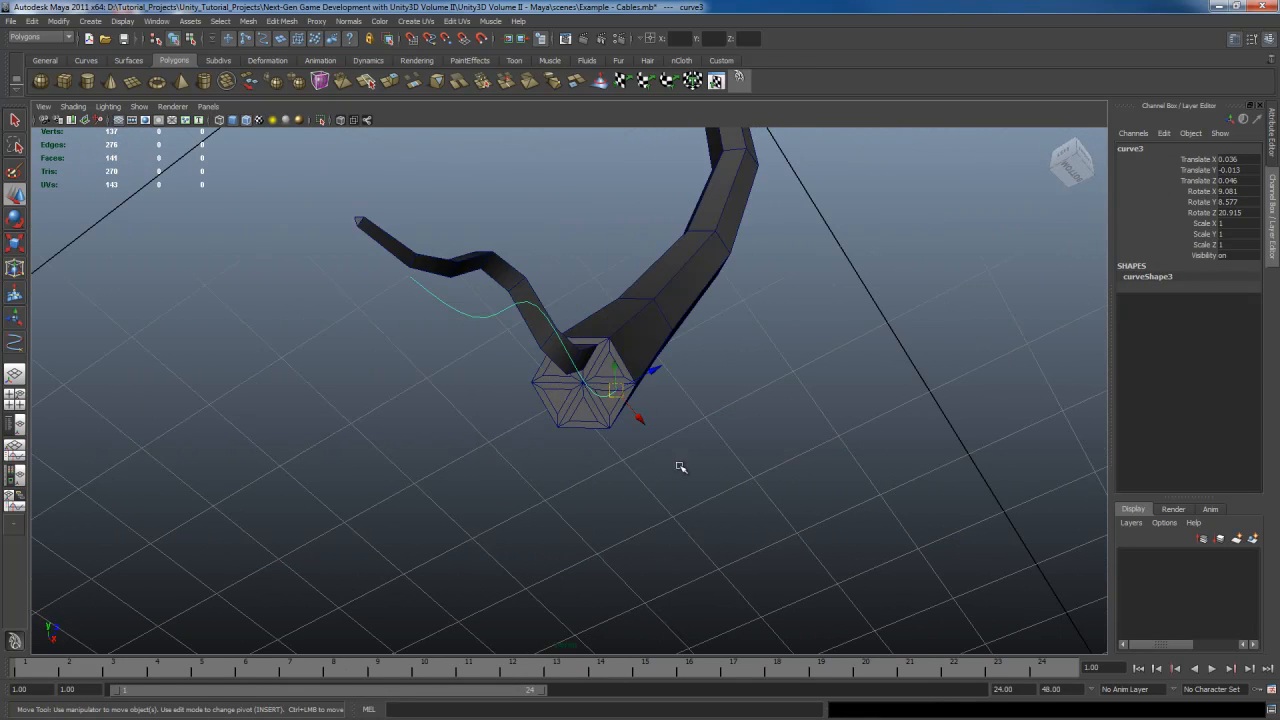
{"action": "left_click_drag", "start_coordinate": [677, 466], "coordinate": [710, 459], "text": "alt"}
{"action": "middle_click_drag", "start_coordinate": [707, 505], "coordinate": [707, 482]}
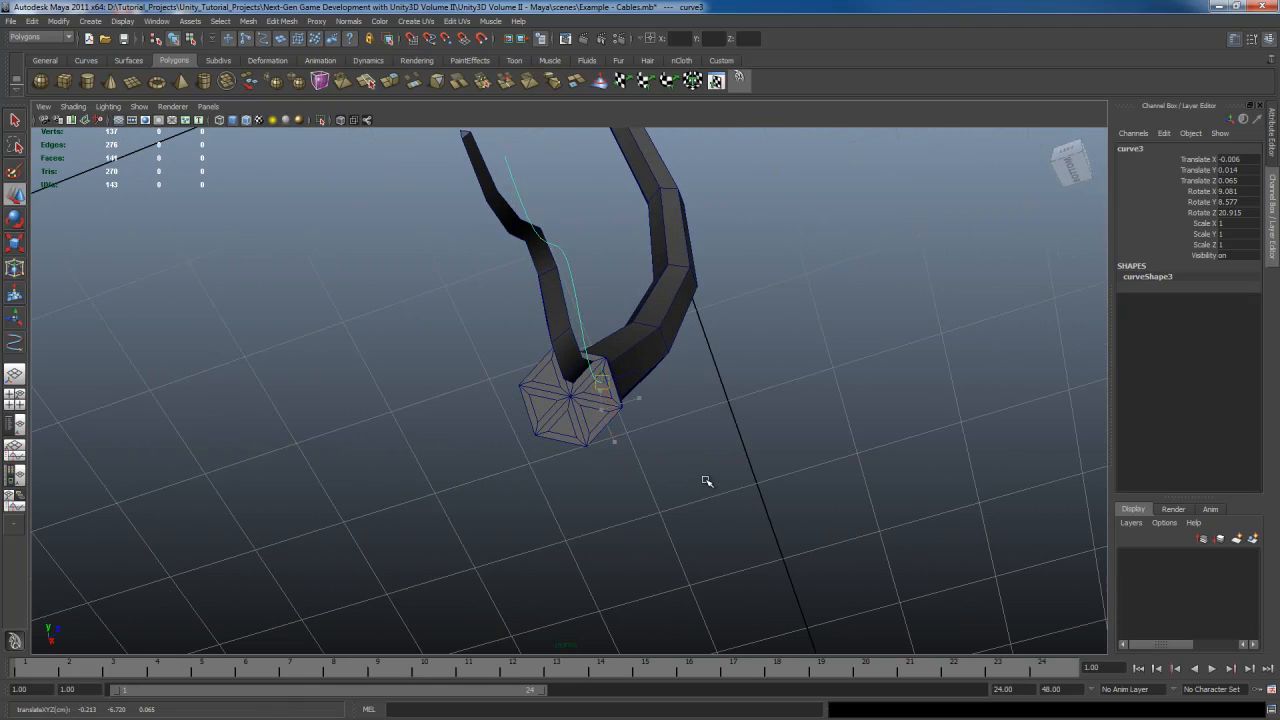
{"action": "left_click_drag", "start_coordinate": [699, 488], "coordinate": [700, 486], "text": "alt"}
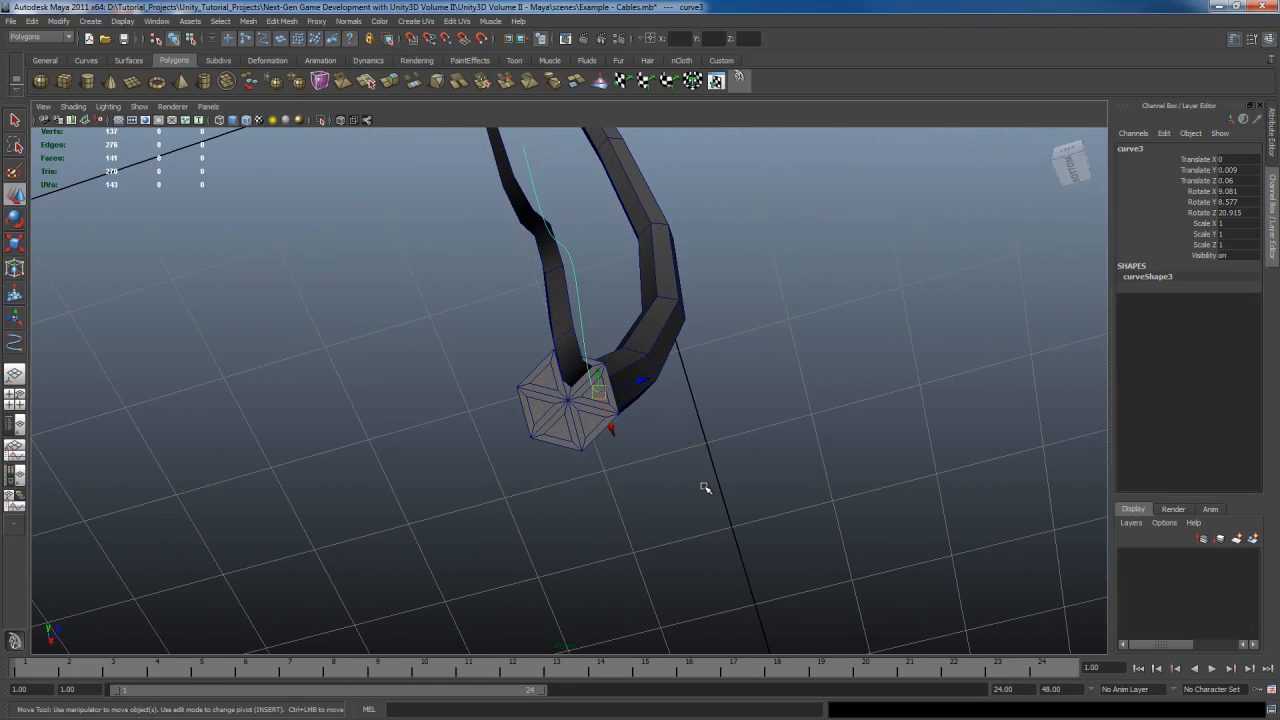
Rotate the duplicated curve to about 132°, 34° and 90° on X, Y and Z to point away from the end face
{"action": "key", "text": "e"}
{"action": "left_click_drag", "start_coordinate": [646, 374], "coordinate": [645, 416]}
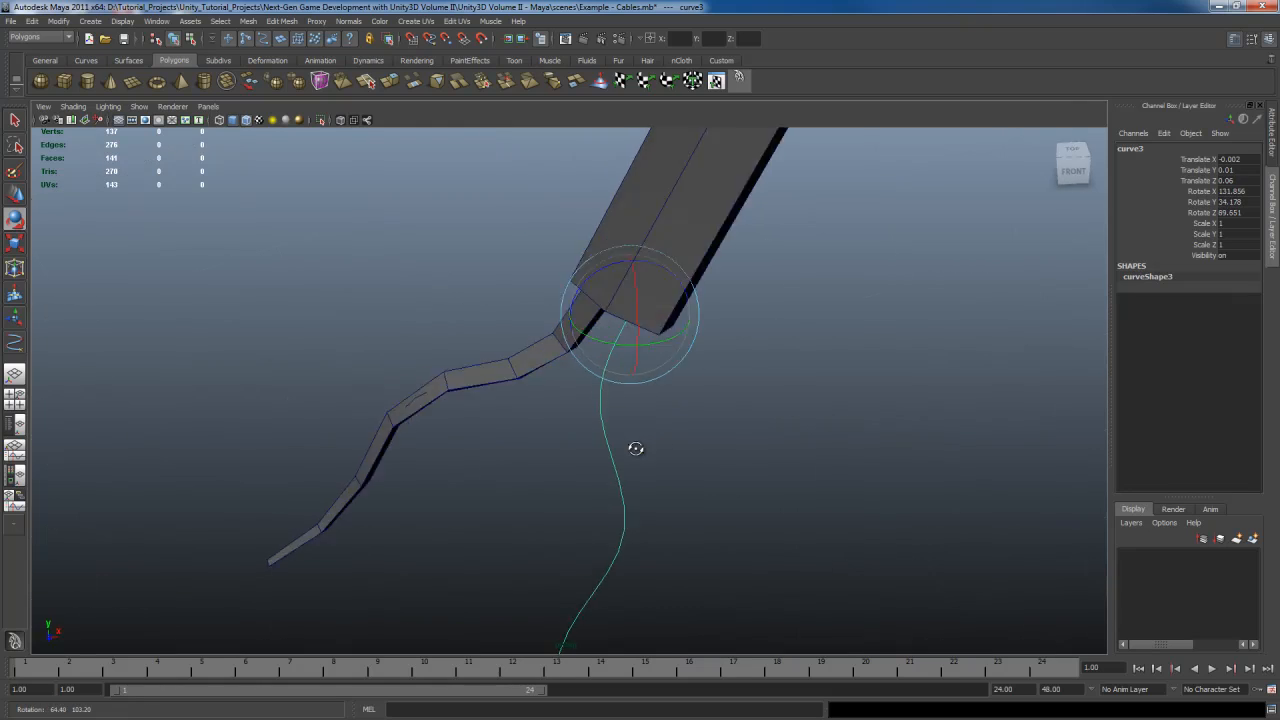
{"action": "left_click_drag", "start_coordinate": [634, 449], "coordinate": [666, 451]}
{"action": "key", "text": "q"}
Reshape the duplicated curve by moving its control vertices into a new bending branch path, then return to object mode
{"action": "right_click_drag", "start_coordinate": [640, 406], "coordinate": [619, 401]}
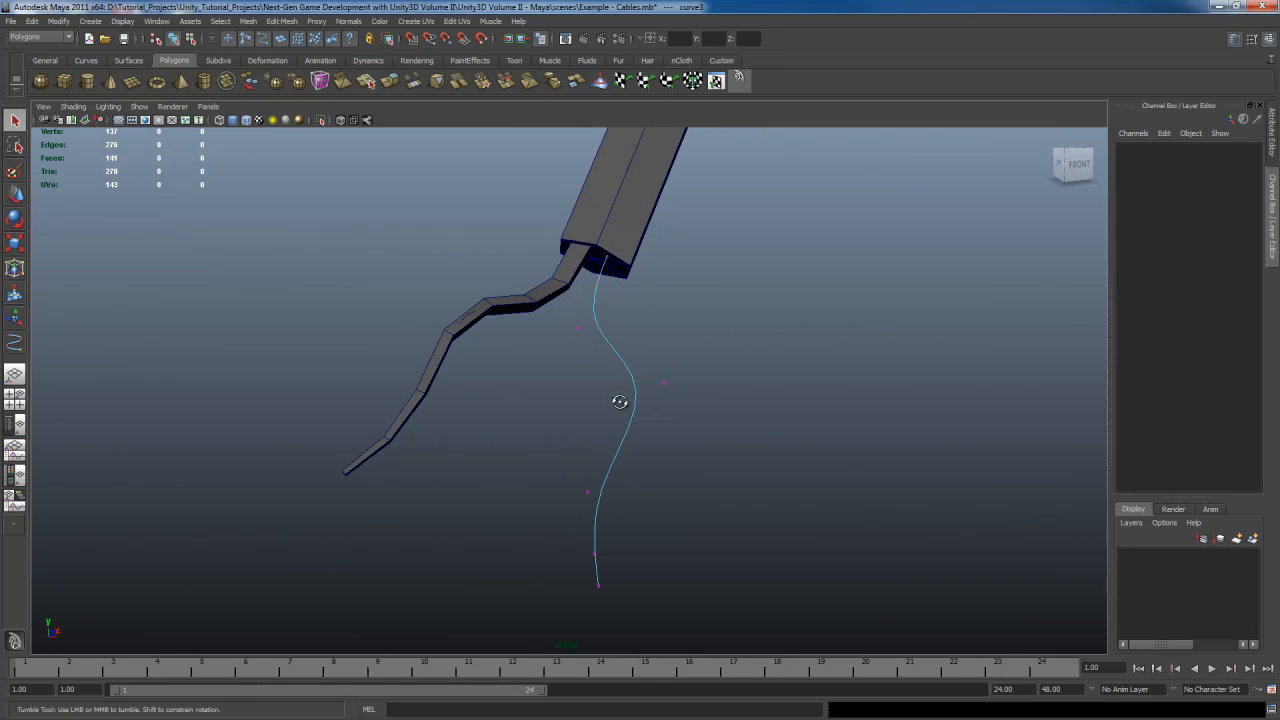
{"action": "left_click_drag", "start_coordinate": [620, 401], "coordinate": [694, 526], "text": "alt"}
{"action": "key", "text": "w"}
{"action": "middle_click_drag", "start_coordinate": [697, 543], "coordinate": [702, 508]}
{"action": "key", "text": "q"}
{"action": "left_click_drag", "start_coordinate": [551, 322], "coordinate": [599, 364]}
{"action": "key", "text": "w"}
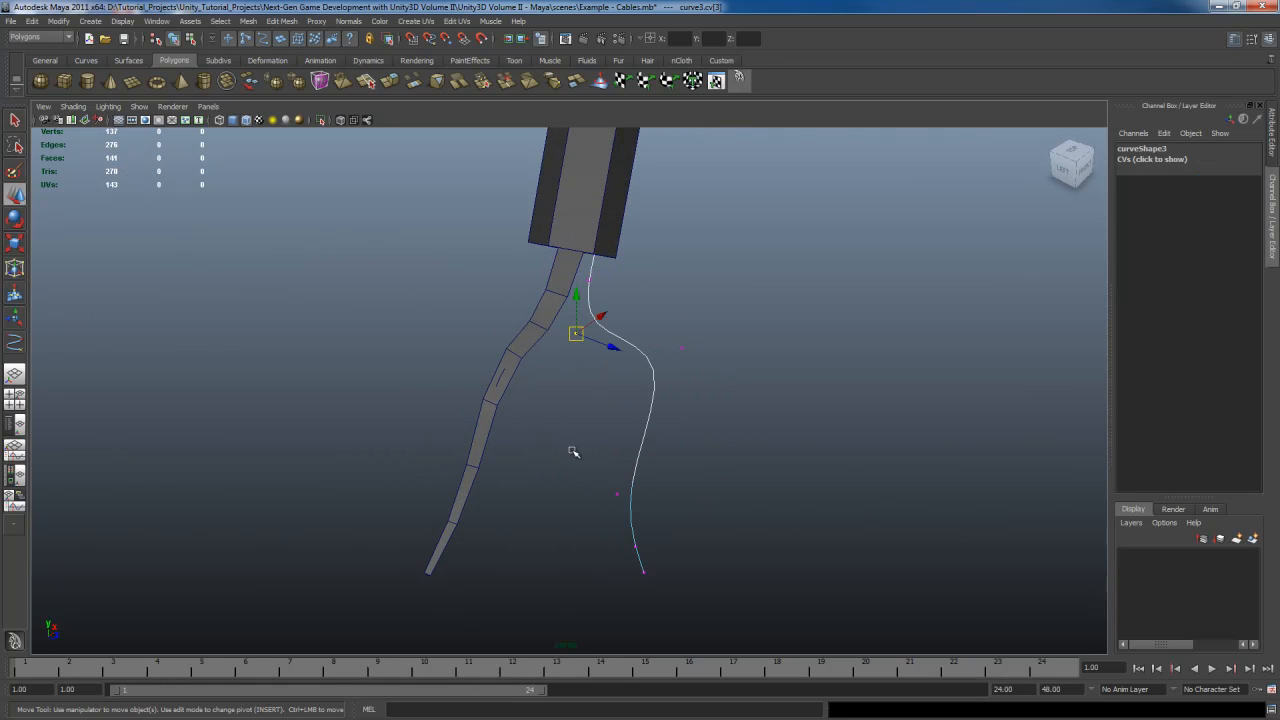
{"action": "middle_click_drag", "start_coordinate": [573, 452], "coordinate": [618, 433]}
{"action": "mouse_move", "coordinate": [653, 502]}
{"action": "left_mouse_down", "text": "alt"}
{"action": "mouse_move", "coordinate": [631, 506]}
{"action": "mouse_move", "coordinate": [642, 514]}
{"action": "left_mouse_up", "text": "alt"}
{"action": "key", "text": "q"}
{"action": "key", "text": "w"}
{"action": "middle_click_drag", "start_coordinate": [665, 518], "coordinate": [724, 456]}
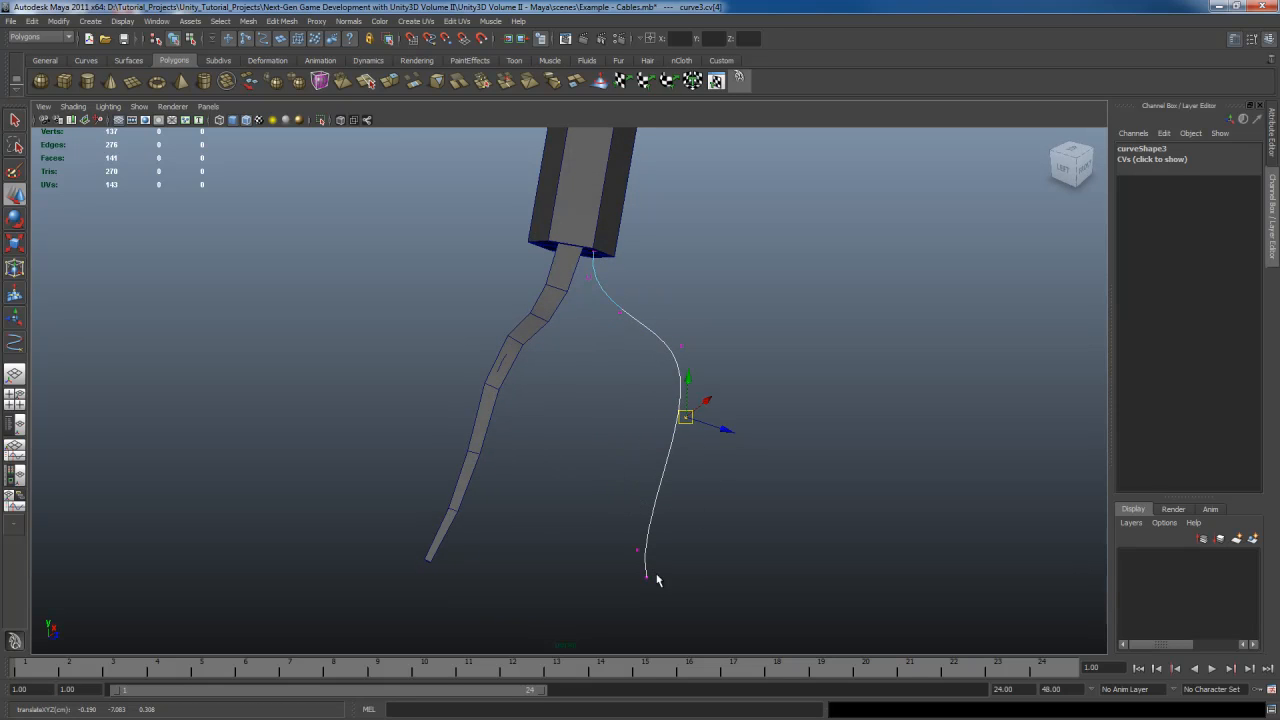
{"action": "key", "text": "q"}
{"action": "left_click_drag", "start_coordinate": [594, 529], "coordinate": [700, 580]}
{"action": "key", "text": "w"}
{"action": "middle_click_drag", "start_coordinate": [700, 580], "coordinate": [758, 513]}
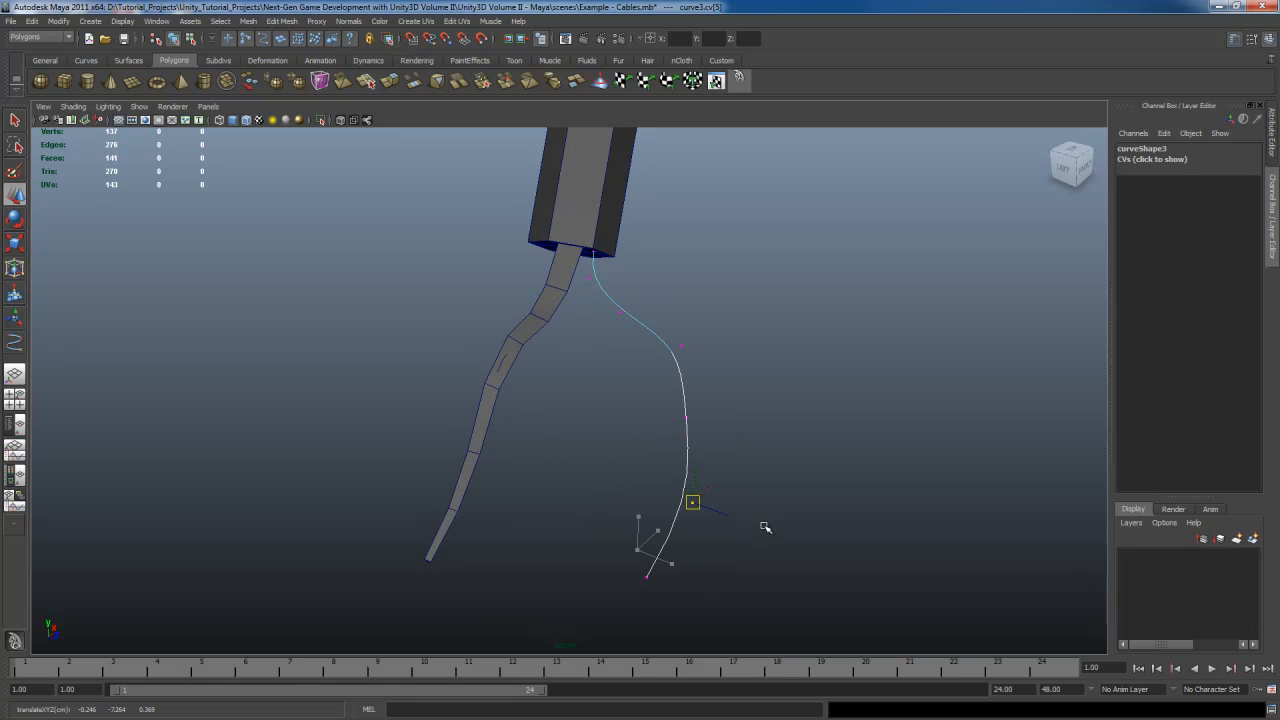
{"action": "left_click_drag", "start_coordinate": [616, 563], "coordinate": [756, 629]}
{"action": "middle_click_drag", "start_coordinate": [766, 609], "coordinate": [758, 580]}
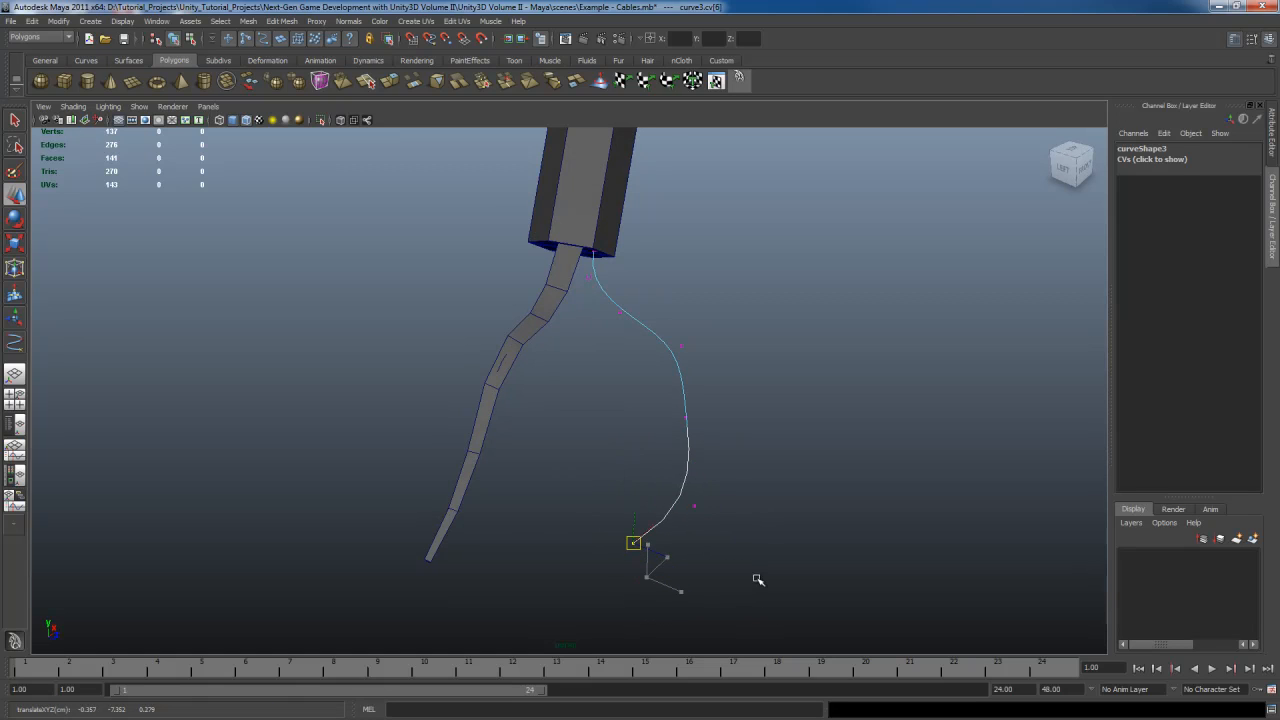
{"action": "left_click_drag", "start_coordinate": [763, 594], "coordinate": [594, 480], "text": "alt"}
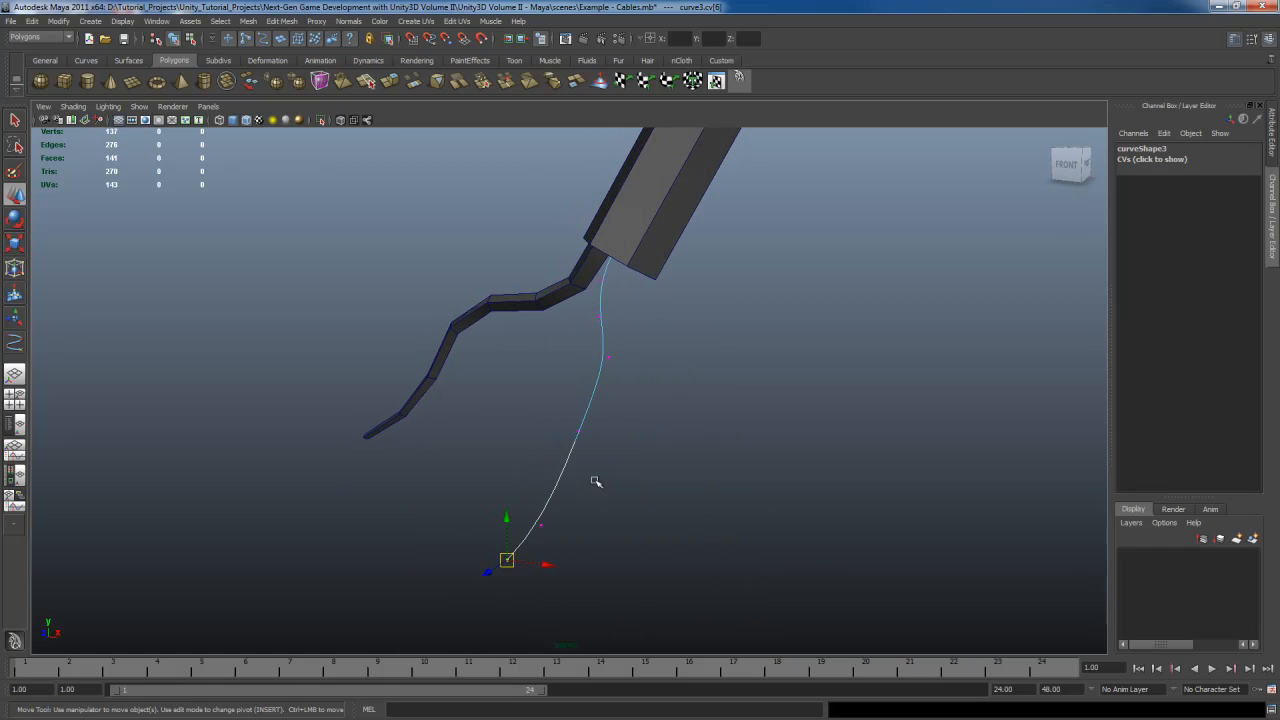
{"action": "key", "text": "q"}
{"action": "key", "text": "w"}
{"action": "left_click_drag", "start_coordinate": [548, 416], "coordinate": [689, 517]}
{"action": "middle_click_drag", "start_coordinate": [689, 517], "coordinate": [669, 512]}
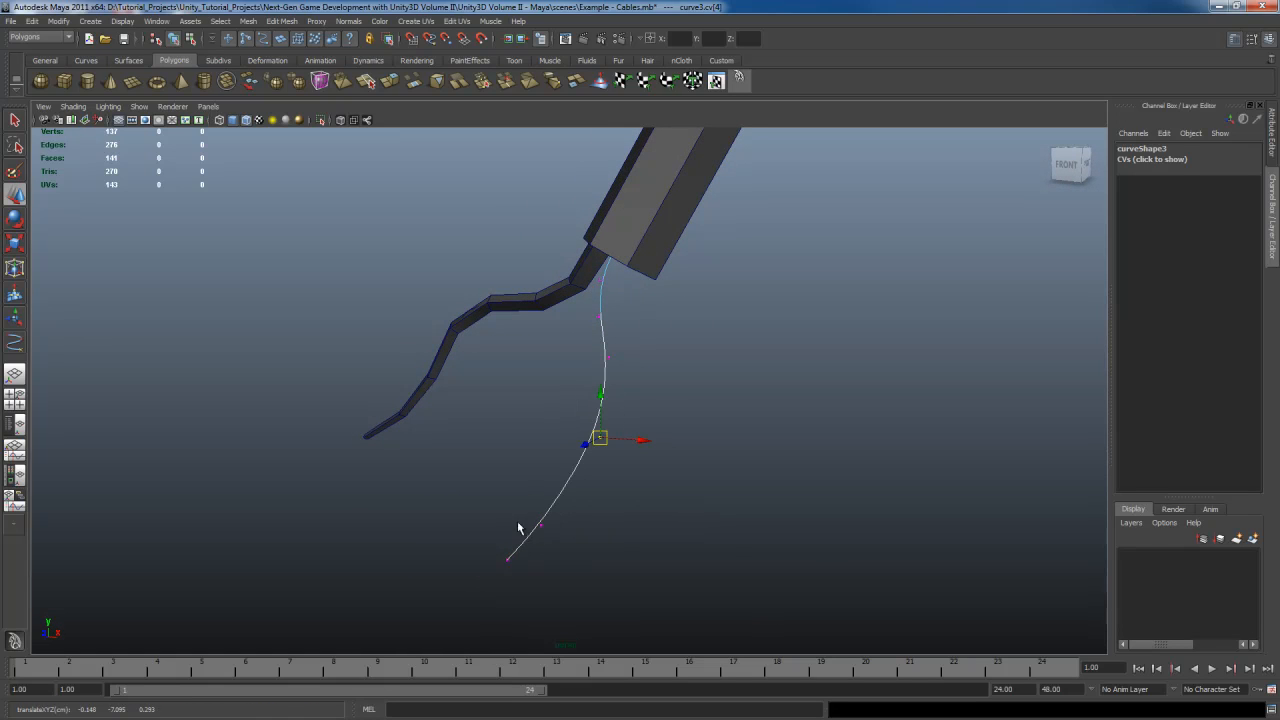
{"action": "left_click_drag", "start_coordinate": [517, 507], "coordinate": [613, 563]}
{"action": "middle_click_drag", "start_coordinate": [652, 560], "coordinate": [683, 566]}
{"action": "left_click_drag", "start_coordinate": [692, 545], "coordinate": [734, 523], "text": "alt"}
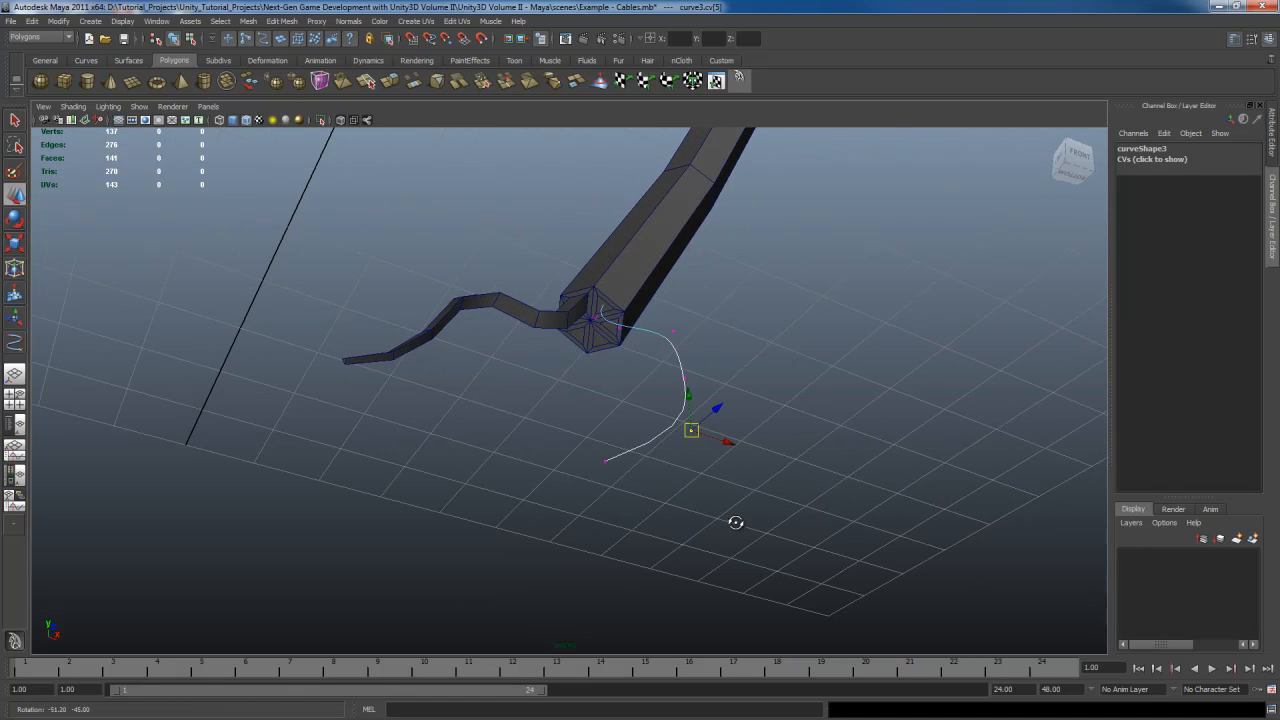
{"action": "key", "text": "q"}
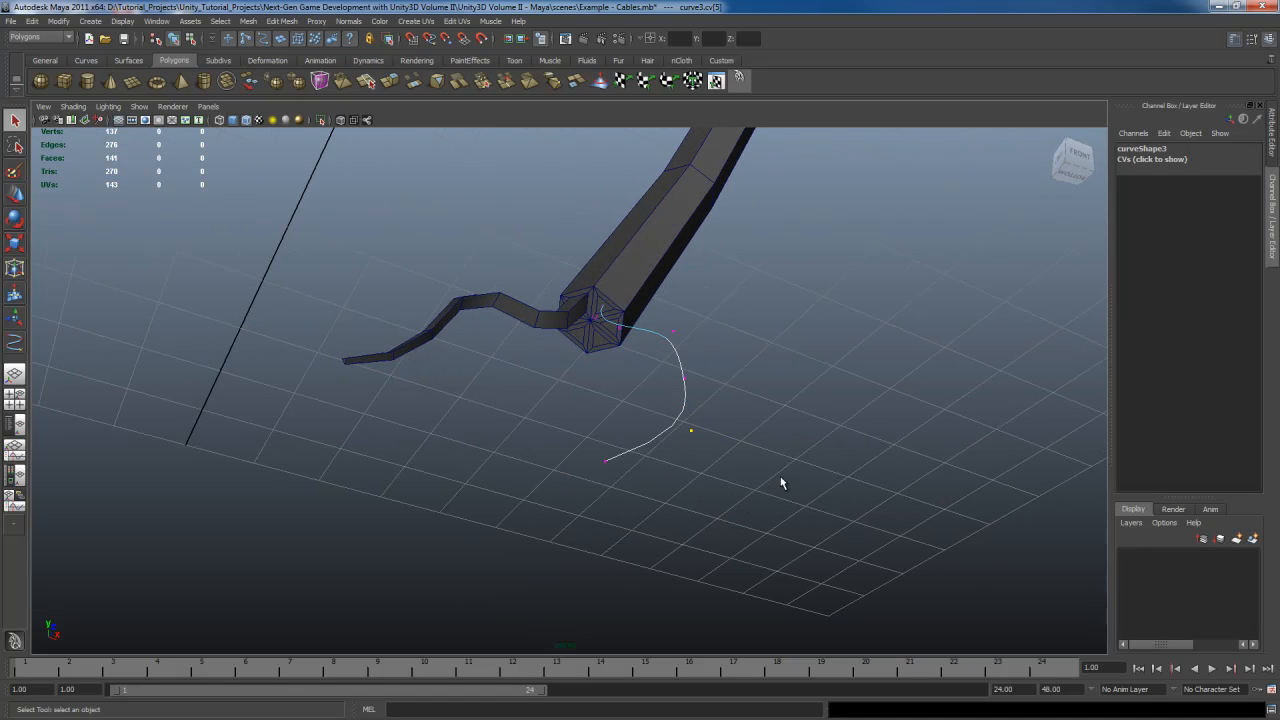
{"action": "left_click", "coordinate": [768, 497]}
{"action": "key", "text": "F8"}
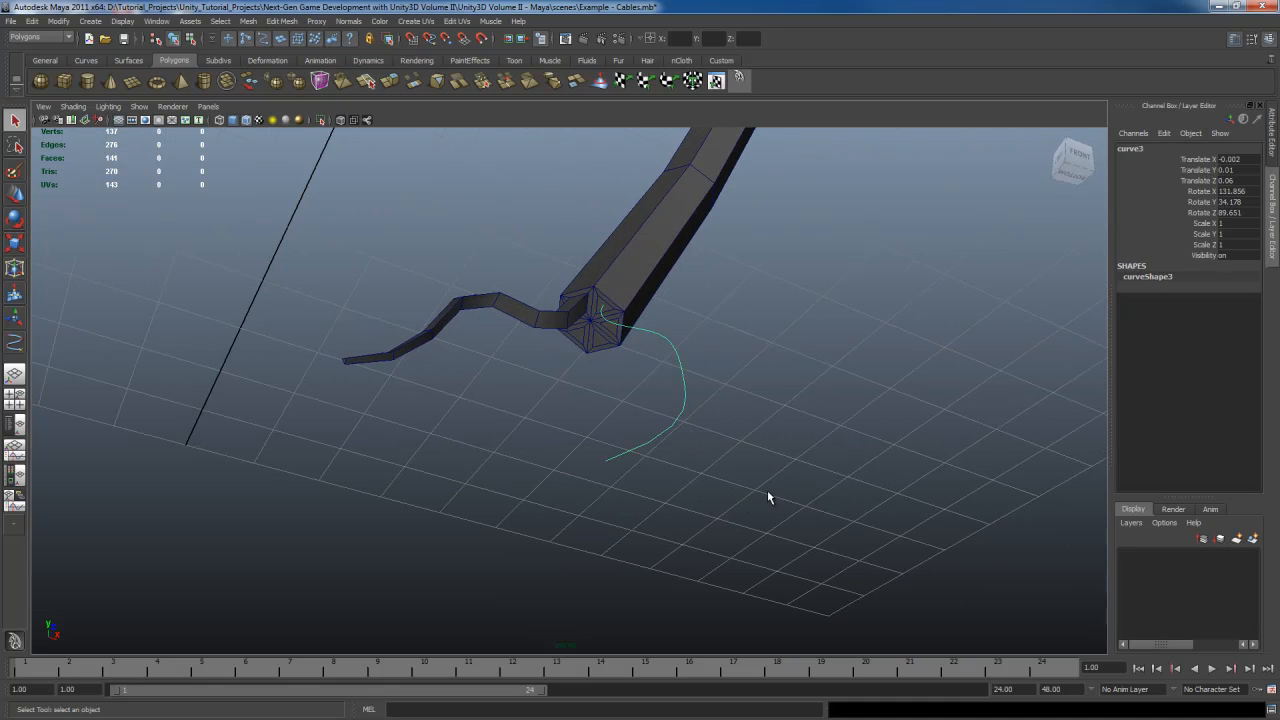
Orbit and zoom around the branched cable to examine its extruded branches
{"action": "left_click_drag", "start_coordinate": [737, 517], "coordinate": [632, 400], "text": "alt"}
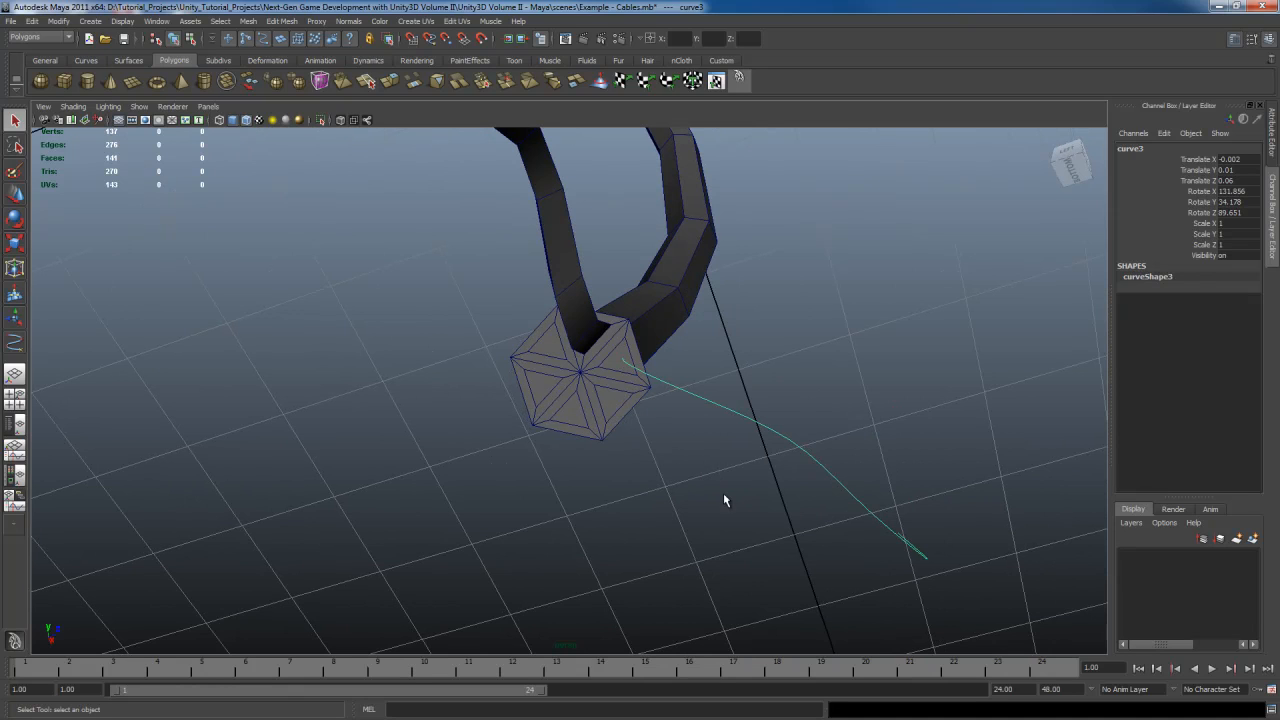
{"action": "mouse_move", "coordinate": [723, 493]}
{"action": "left_mouse_down", "text": "alt"}
{"action": "mouse_move", "coordinate": [709, 514]}
{"action": "mouse_move", "coordinate": [831, 400]}
{"action": "mouse_move", "coordinate": [747, 485]}
{"action": "mouse_move", "coordinate": [712, 486]}
{"action": "left_mouse_up", "text": "alt"}
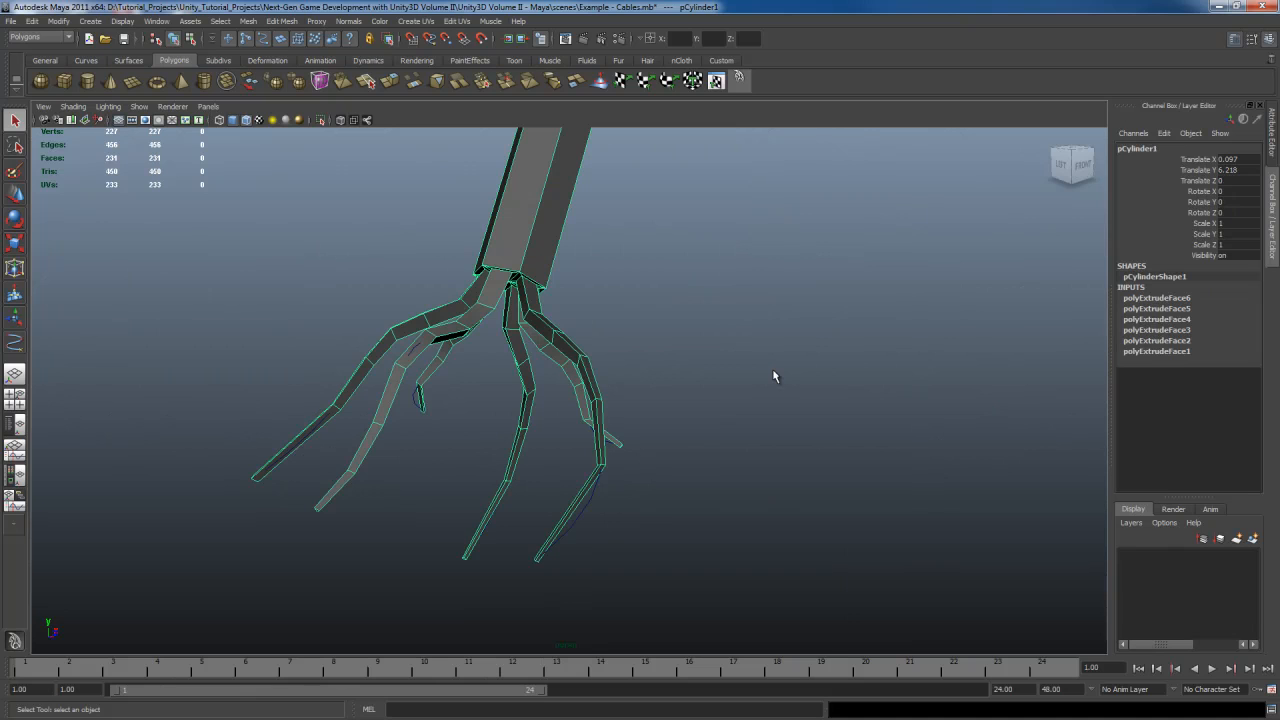
{"action": "left_click_drag", "start_coordinate": [686, 449], "coordinate": [725, 418], "text": "alt"}
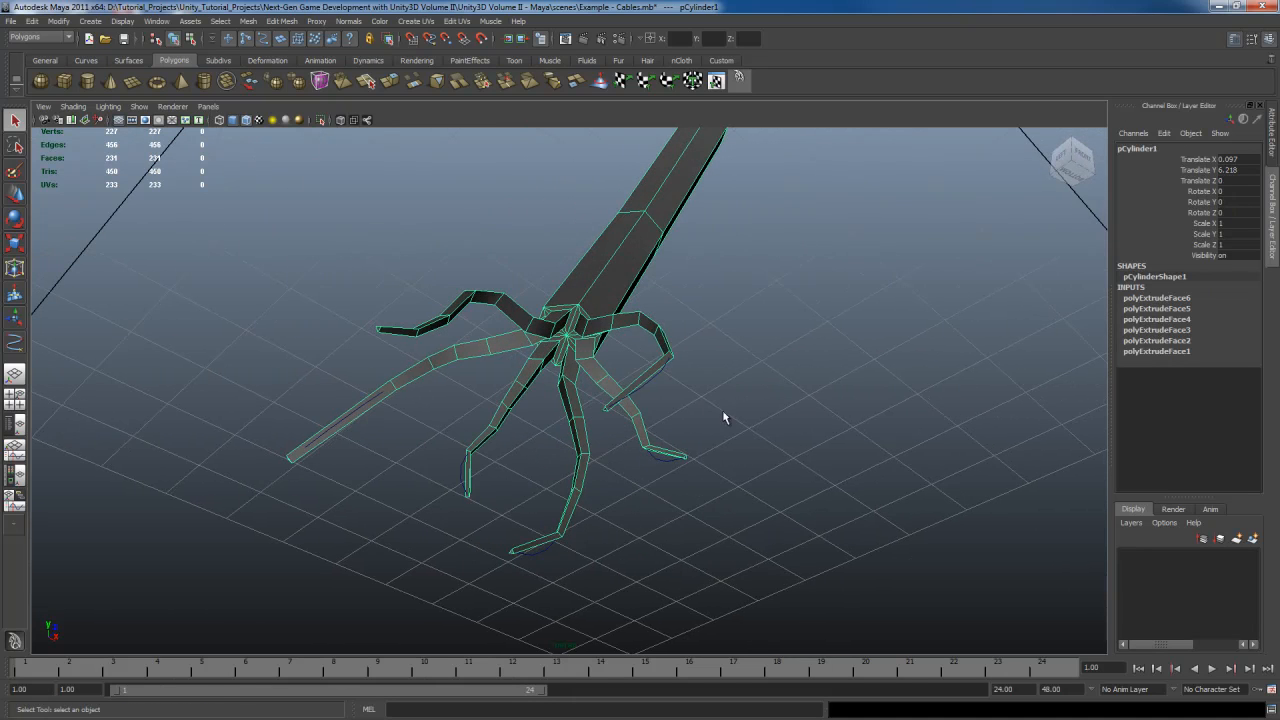
{"action": "left_click_drag", "start_coordinate": [592, 424], "coordinate": [615, 437], "text": "alt"}
{"action": "scroll", "coordinate": [614, 437], "scroll_direction": "down", "scroll_amount": 4}
{"action": "left_click_drag", "start_coordinate": [694, 416], "coordinate": [652, 396], "text": "alt"}
{"action": "middle_click_drag", "start_coordinate": [652, 396], "coordinate": [653, 387], "text": "alt"}
{"action": "left_click_drag", "start_coordinate": [653, 387], "coordinate": [649, 480], "text": "alt"}
{"action": "scroll", "coordinate": [649, 480], "scroll_direction": "up", "scroll_amount": 4}
{"action": "left_click_drag", "start_coordinate": [727, 432], "coordinate": [713, 385], "text": "alt"}
{"action": "middle_click_drag", "start_coordinate": [713, 385], "coordinate": [688, 451], "text": "alt"}
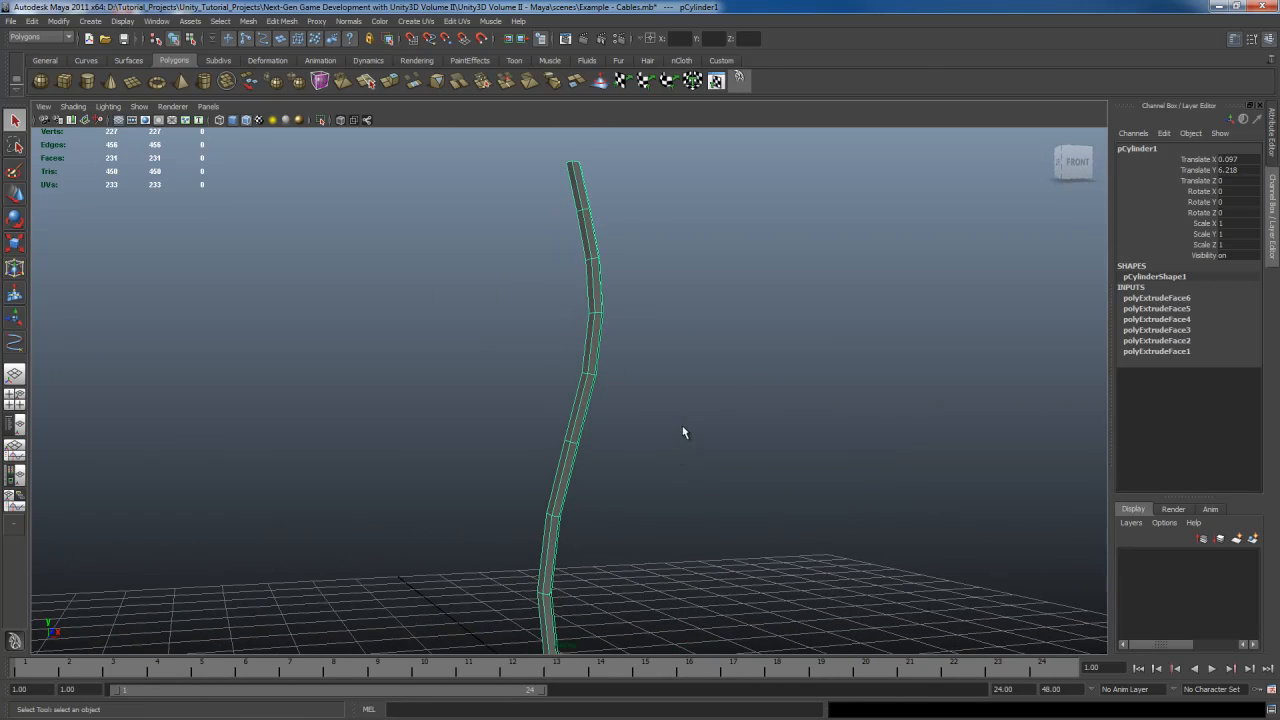
{"action": "left_click_drag", "start_coordinate": [669, 312], "coordinate": [654, 366], "text": "alt"}
{"action": "scroll", "coordinate": [656, 368], "scroll_direction": "up", "scroll_amount": 3}
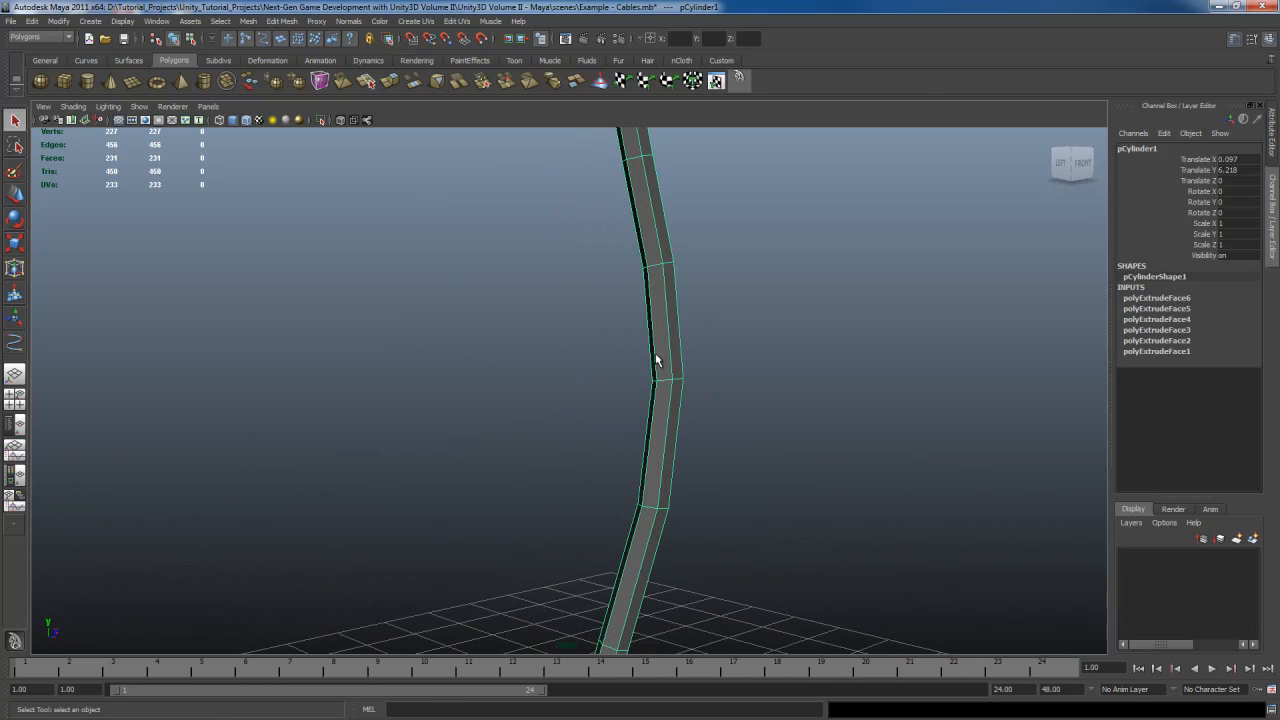
{"action": "middle_click_drag", "start_coordinate": [657, 363], "coordinate": [649, 352], "text": "alt"}
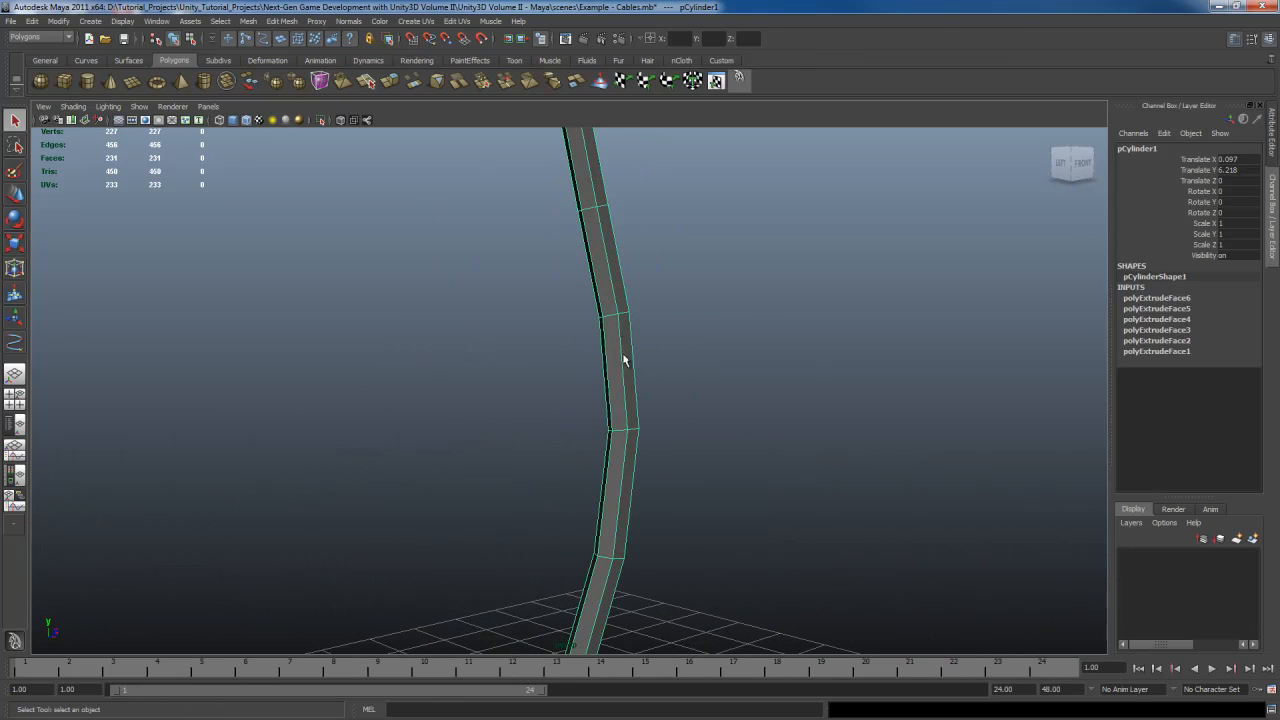
Switch to edge selection and select the edge loop around a bend in one cable branch
{"action": "right_click", "coordinate": [625, 358]}
{"action": "left_click", "coordinate": [628, 331]}
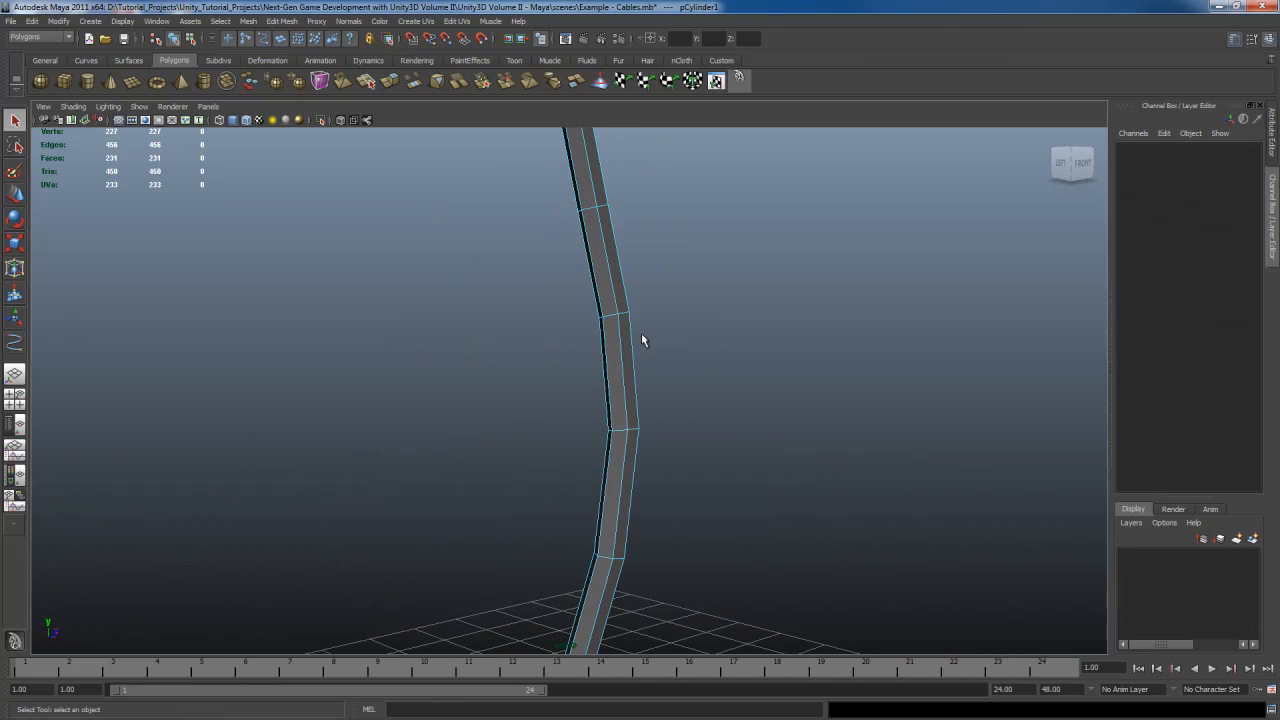
{"action": "left_click", "coordinate": [625, 317]}
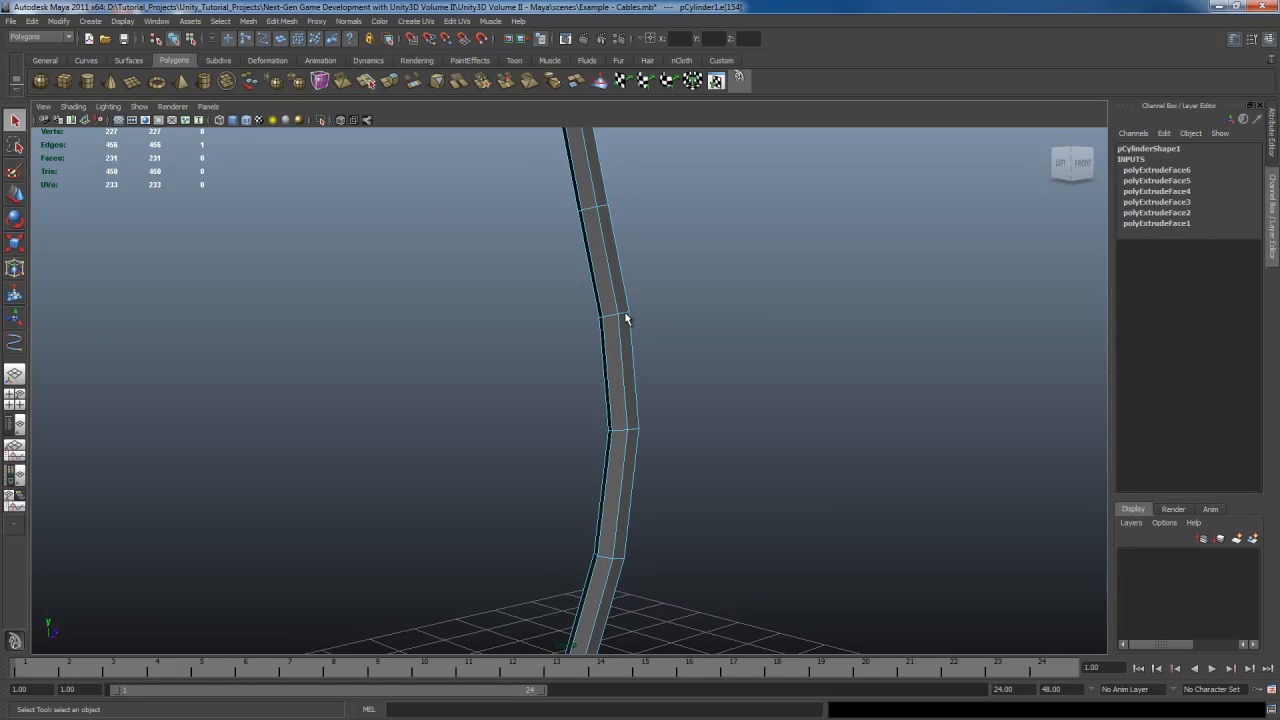
{"action": "double_click", "coordinate": [615, 319]}
{"action": "scroll", "coordinate": [616, 320], "scroll_direction": "up", "scroll_amount": 3}
{"action": "middle_click_drag", "start_coordinate": [634, 314], "coordinate": [611, 358], "text": "alt"}
{"action": "scroll", "coordinate": [612, 360], "scroll_direction": "down", "scroll_amount": 5}
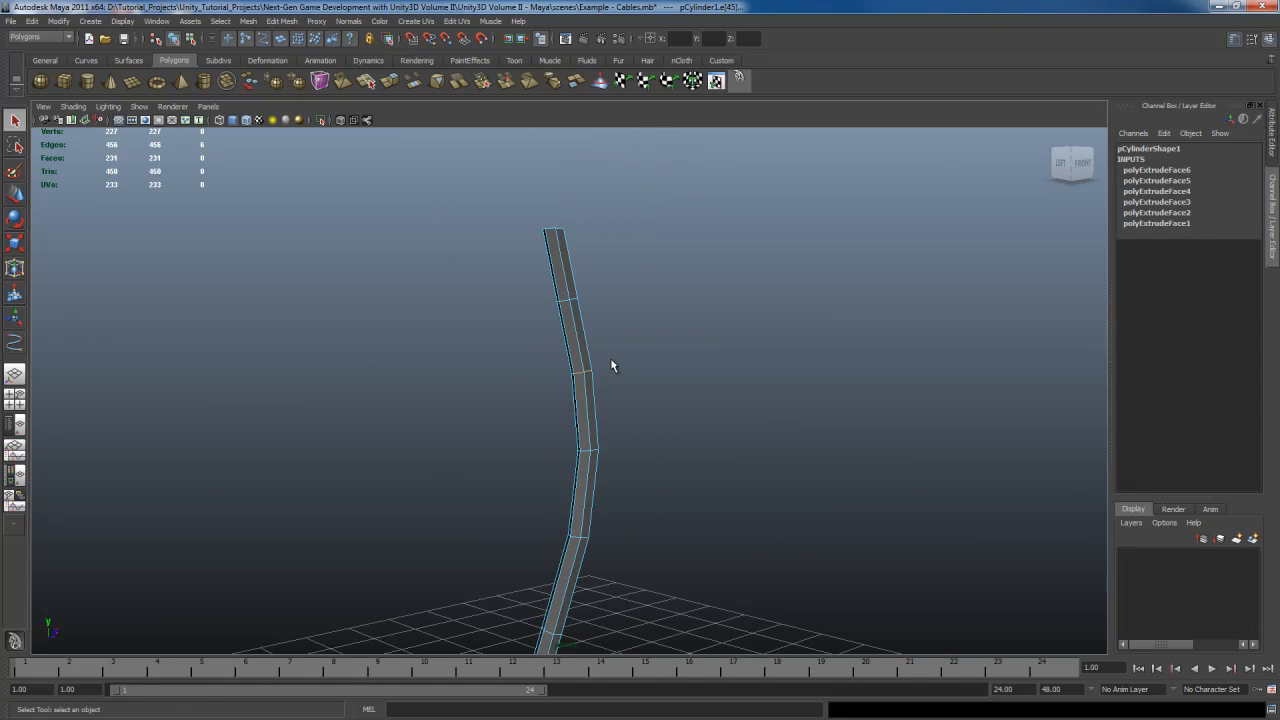
Delete the selected edge loop at the bend of the cable branch
{"action": "left_click_drag", "start_coordinate": [634, 386], "coordinate": [529, 385], "text": "alt"}
{"action": "key", "text": "f"}
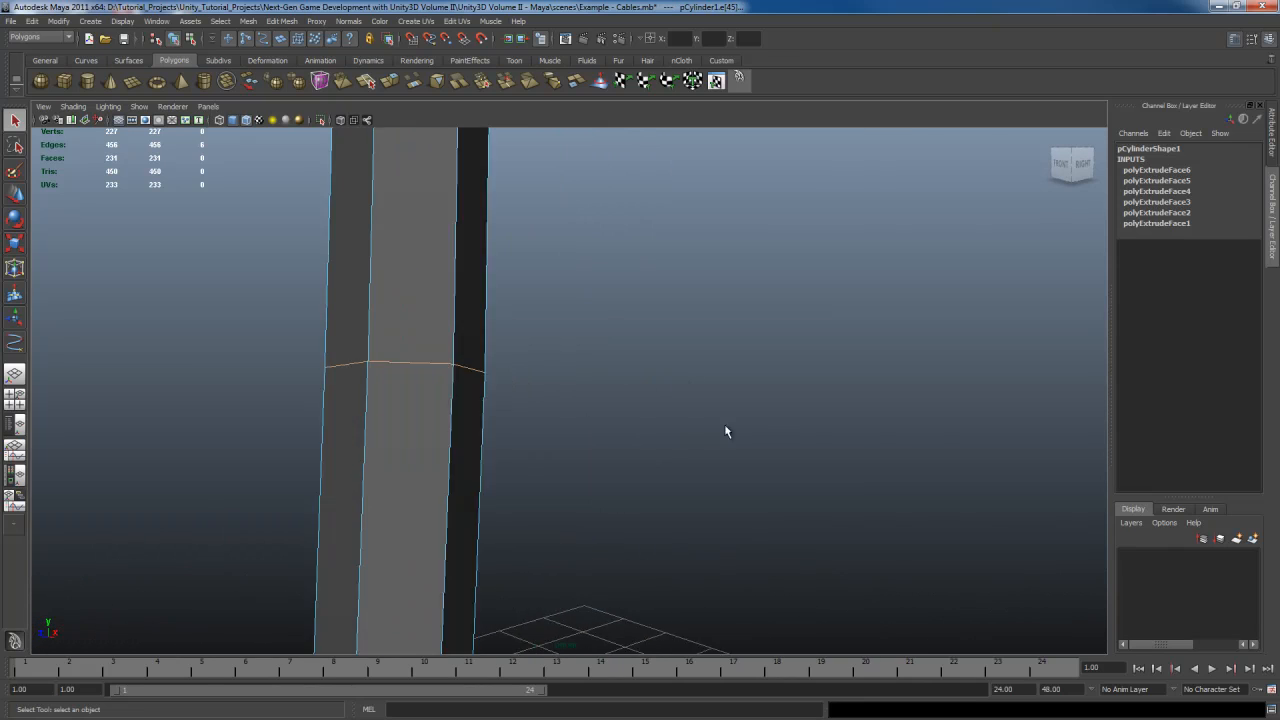
{"action": "left_click_drag", "start_coordinate": [726, 431], "coordinate": [588, 444], "text": "alt"}
{"action": "scroll", "coordinate": [655, 435], "scroll_direction": "down", "scroll_amount": 8}
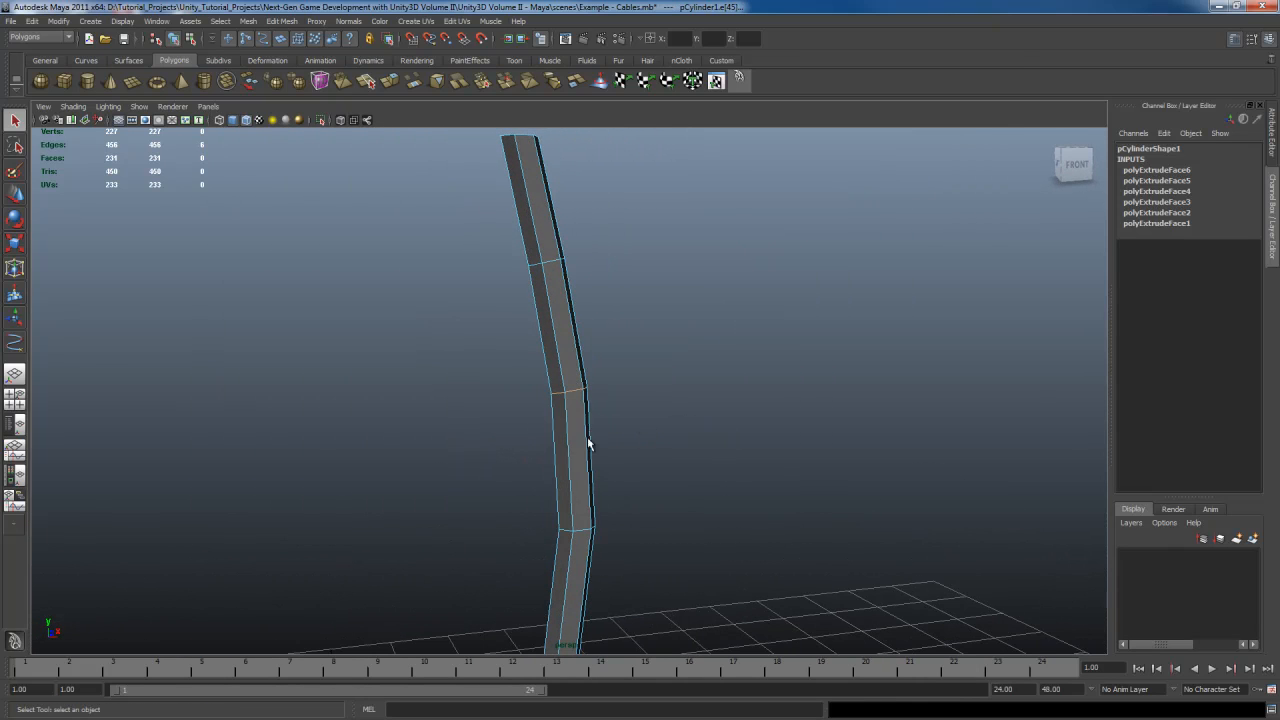
{"action": "right_click", "coordinate": [571, 379], "text": "shift"}
{"action": "left_click", "coordinate": [530, 390]}
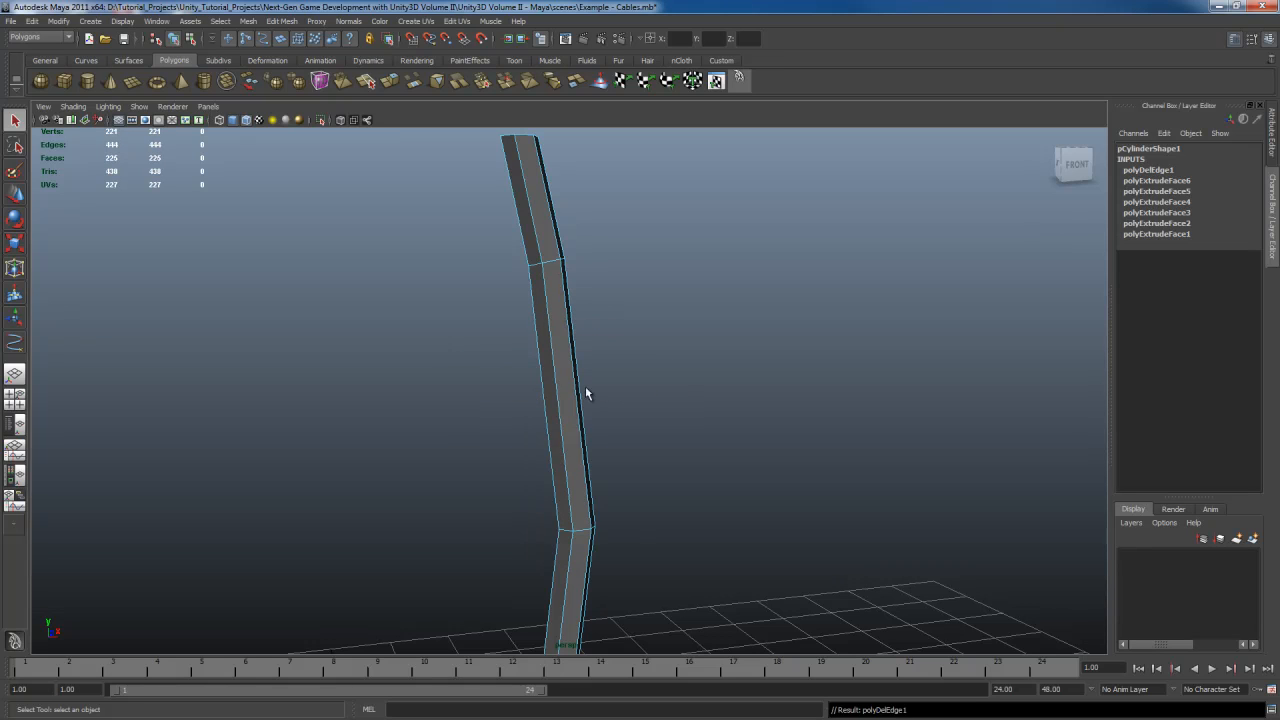
Select and delete two more edge loops along the bends of the same cable
{"action": "left_click_drag", "start_coordinate": [586, 394], "coordinate": [610, 347], "text": "alt"}
{"action": "middle_click_drag", "start_coordinate": [601, 445], "coordinate": [610, 387], "text": "alt"}
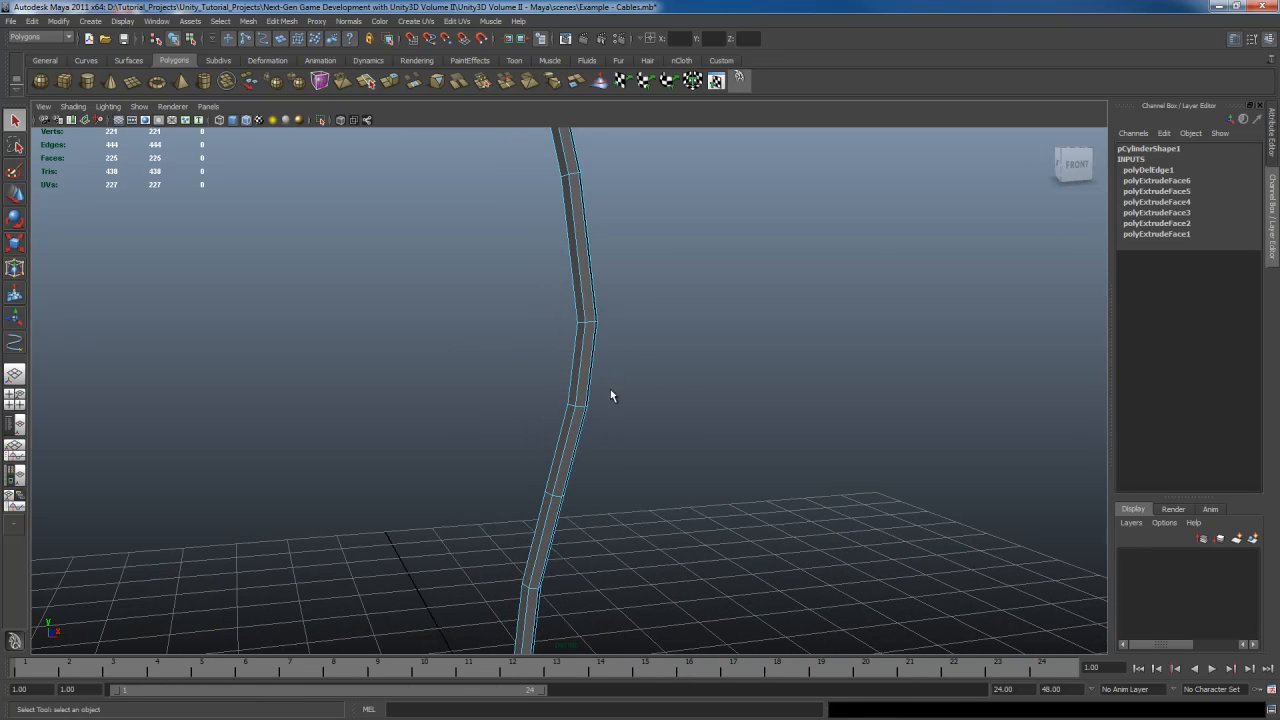
{"action": "left_click_drag", "start_coordinate": [610, 391], "coordinate": [504, 390], "text": "alt"}
{"action": "key", "text": "Delete"}
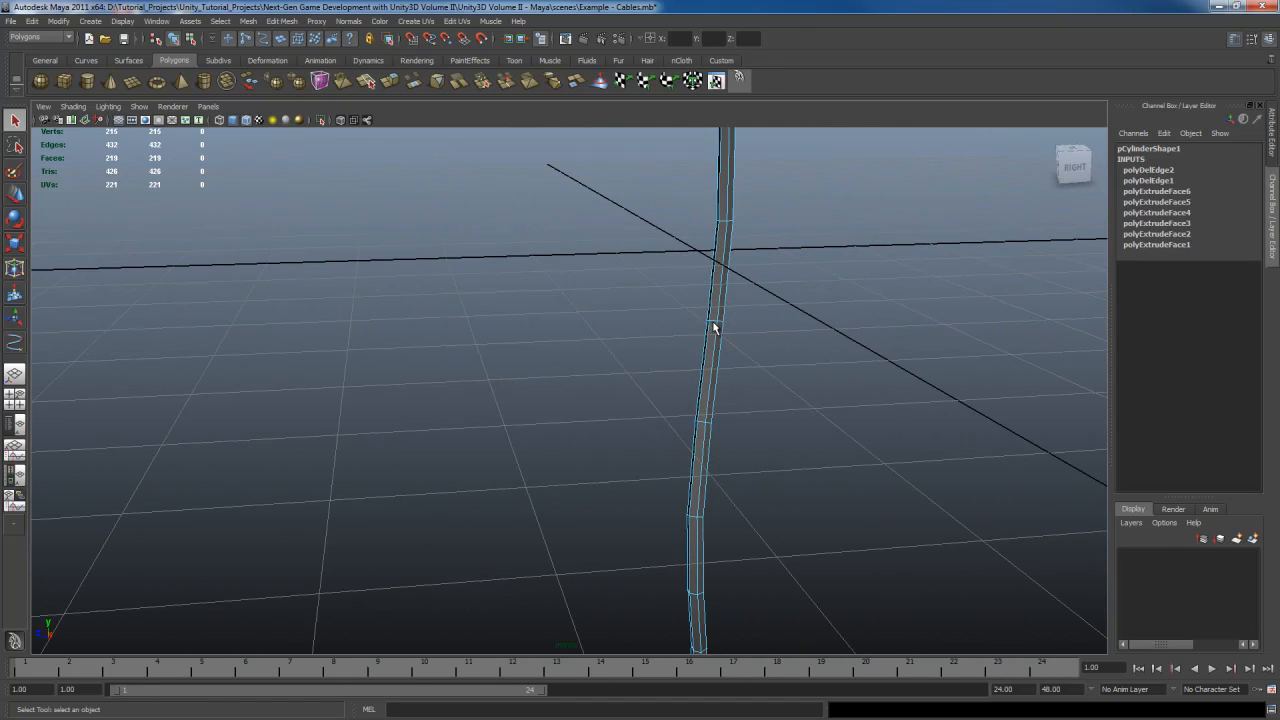
{"action": "right_click_drag", "start_coordinate": [714, 325], "coordinate": [685, 349], "text": "shift"}
{"action": "left_click_drag", "start_coordinate": [543, 391], "coordinate": [721, 425], "text": "alt"}
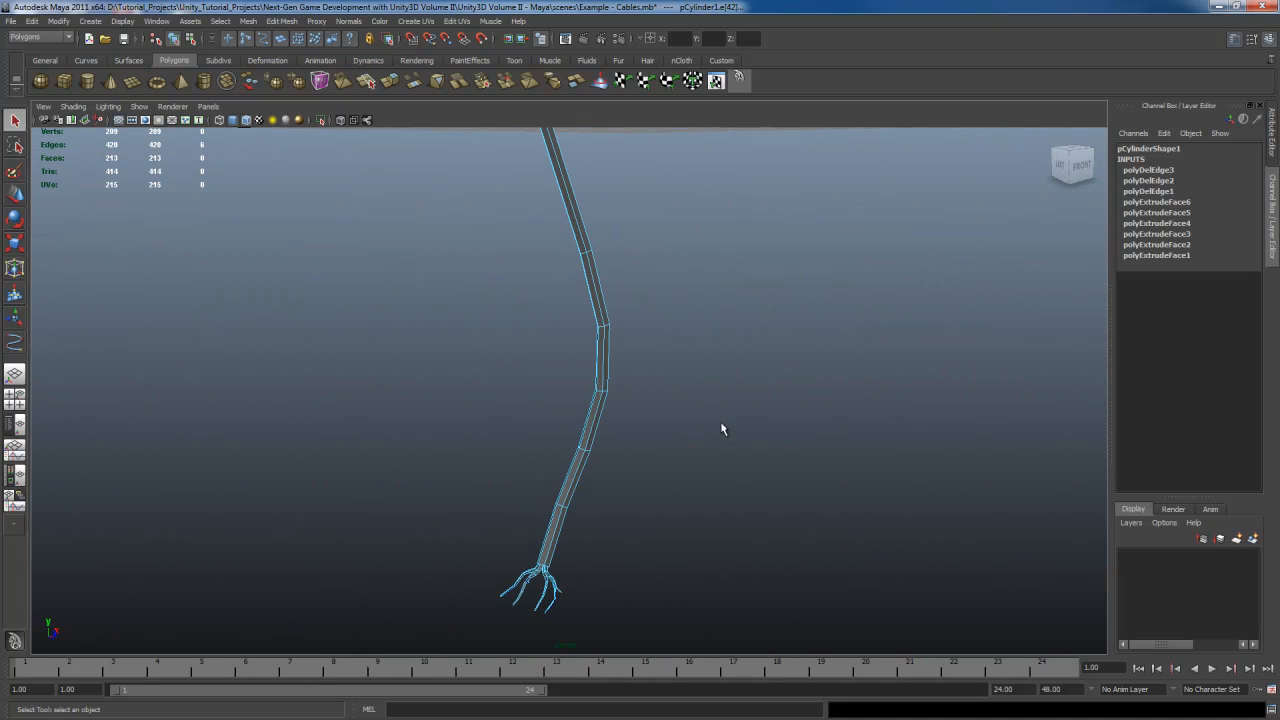
Select the whole cable object and delete its construction history
{"action": "right_click_drag", "start_coordinate": [604, 396], "coordinate": [668, 380]}
{"action": "right_click_drag", "start_coordinate": [596, 421], "coordinate": [631, 398]}
{"action": "left_click", "coordinate": [601, 389]}
{"action": "scroll", "coordinate": [691, 469], "scroll_direction": "down", "scroll_amount": 4}
{"action": "key", "text": "f"}
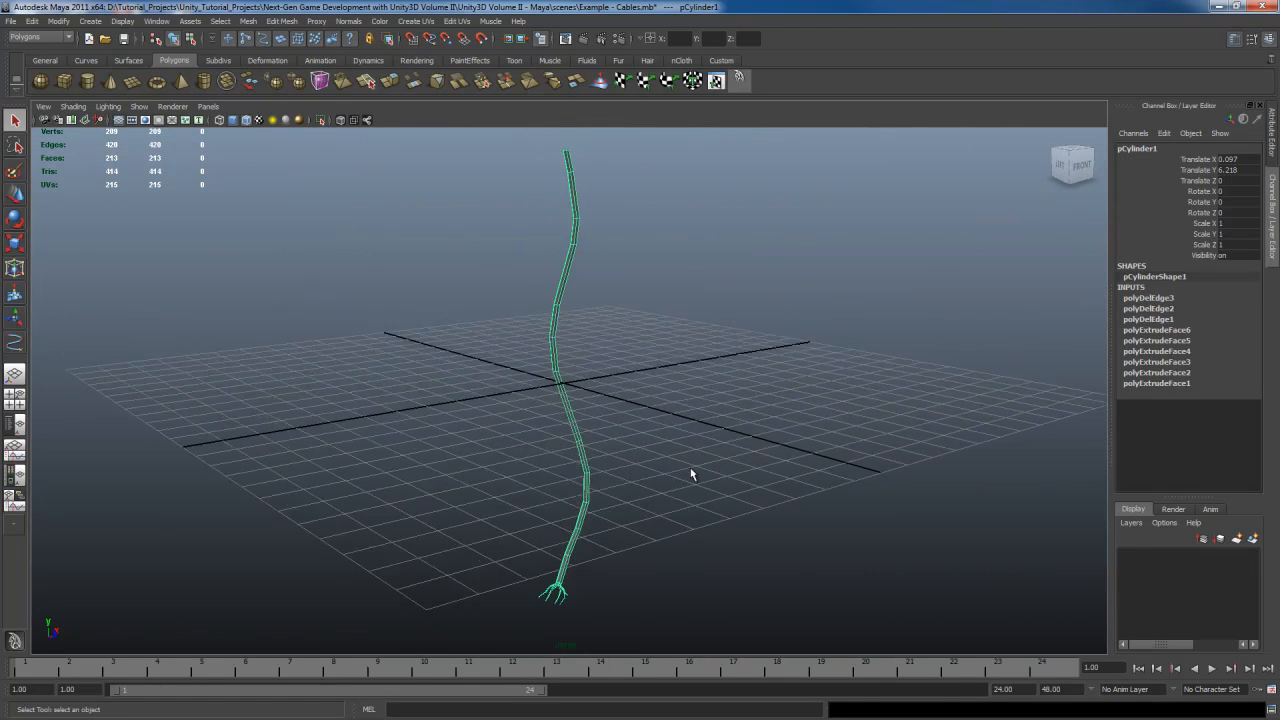
{"action": "left_click", "coordinate": [739, 78]}
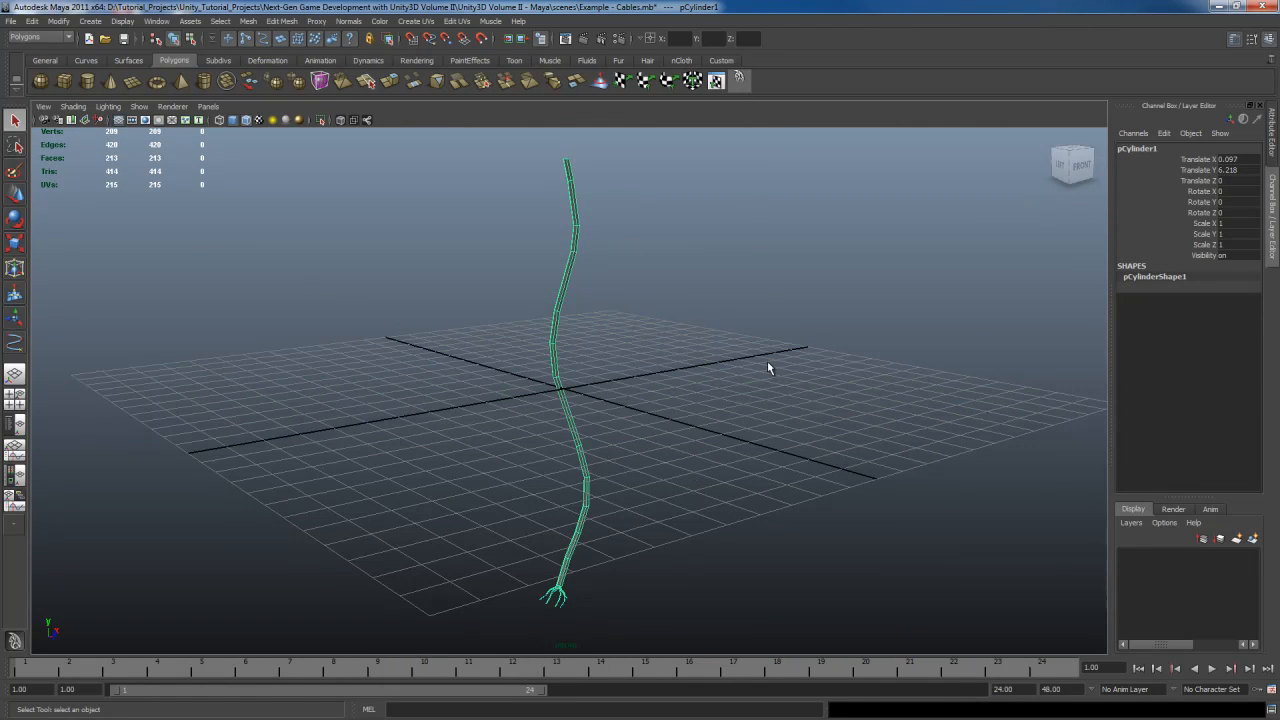